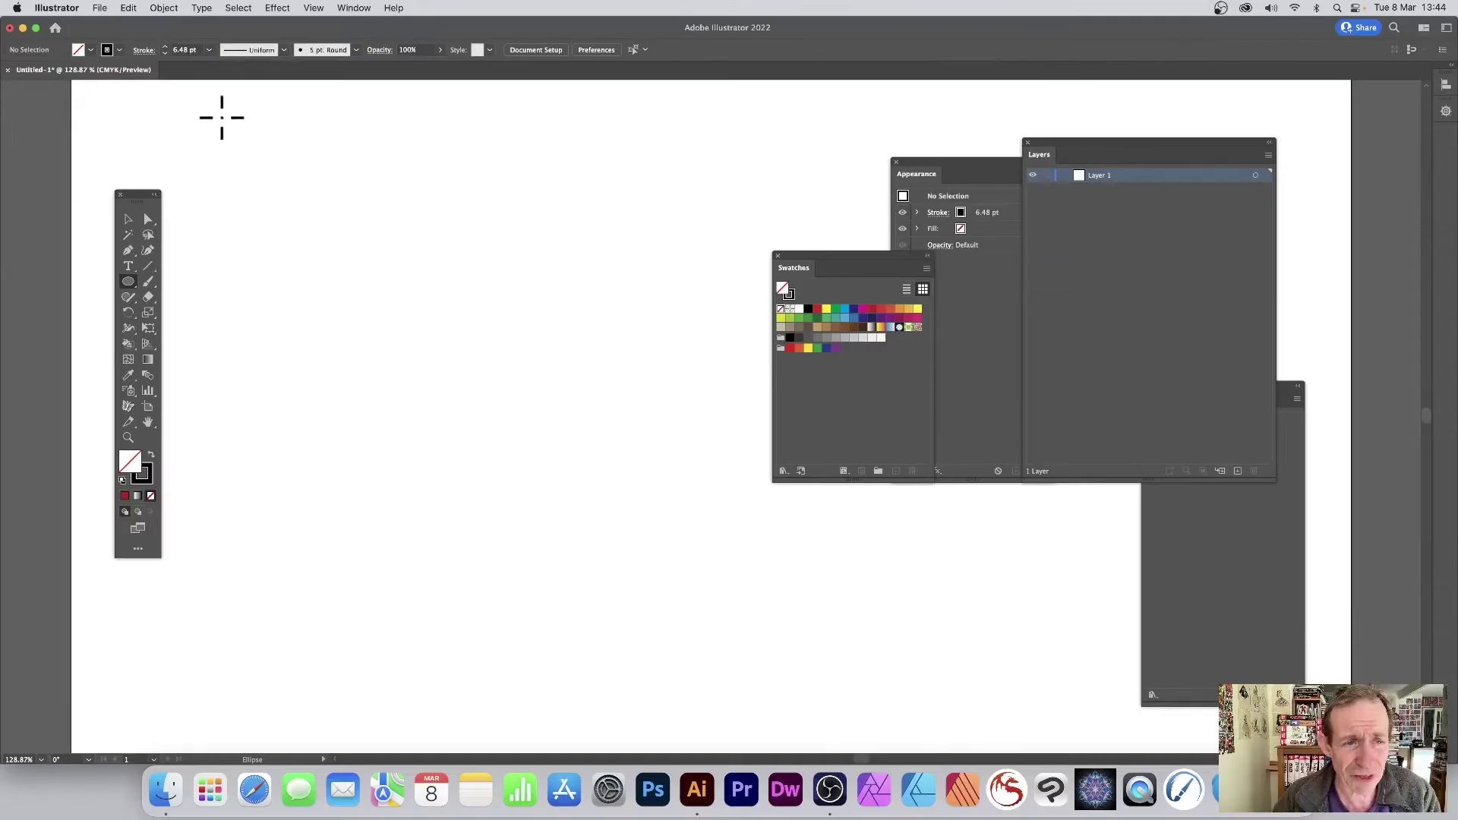
Draw a circle about 422 pt in diameter and start a Transform effect on it, scaled 90% horizontally and 90% vertically.
drag(220, 115, 709, 651)
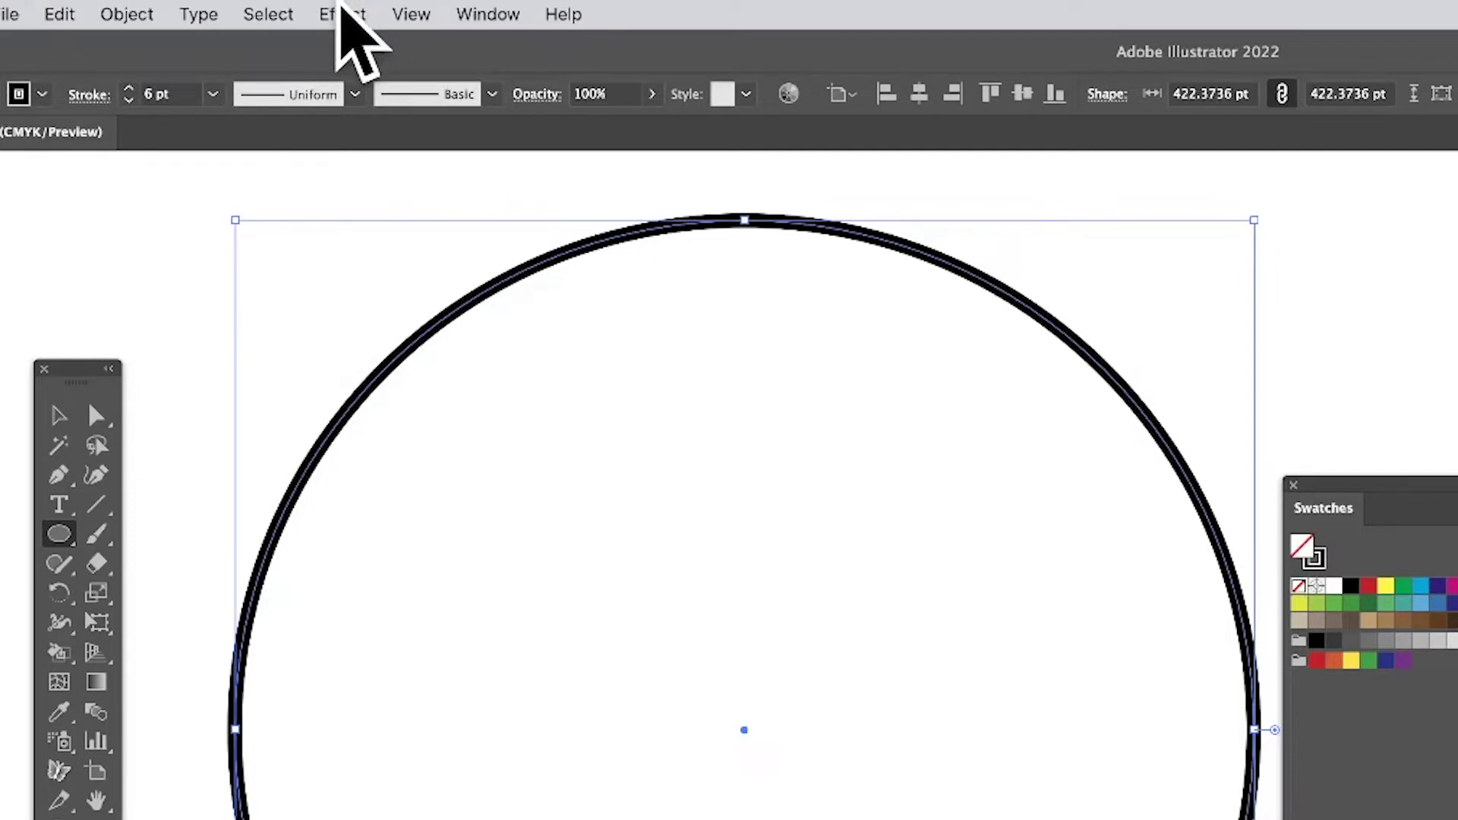
click(354, 14)
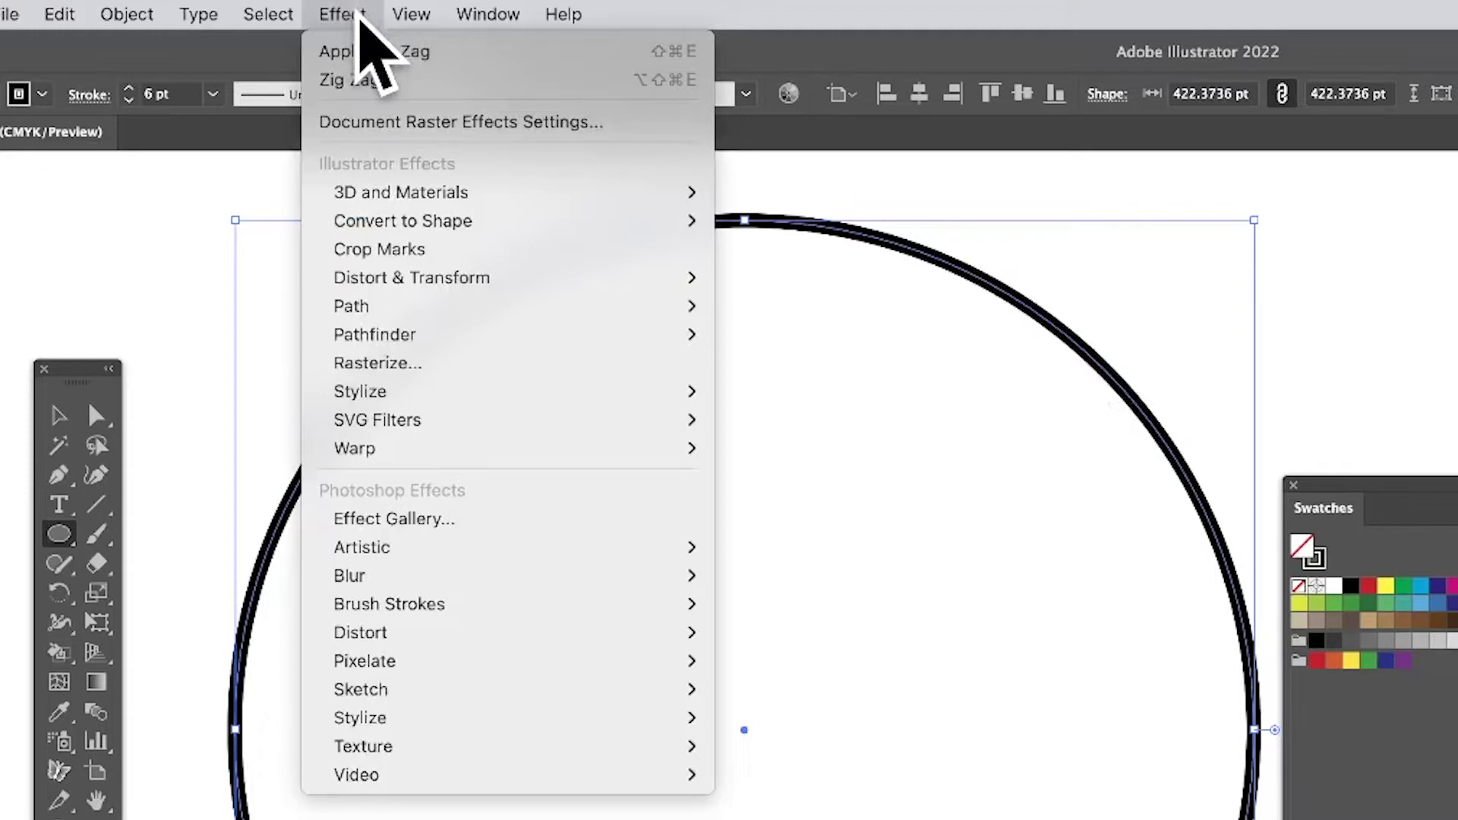
mouse_move(406, 279)
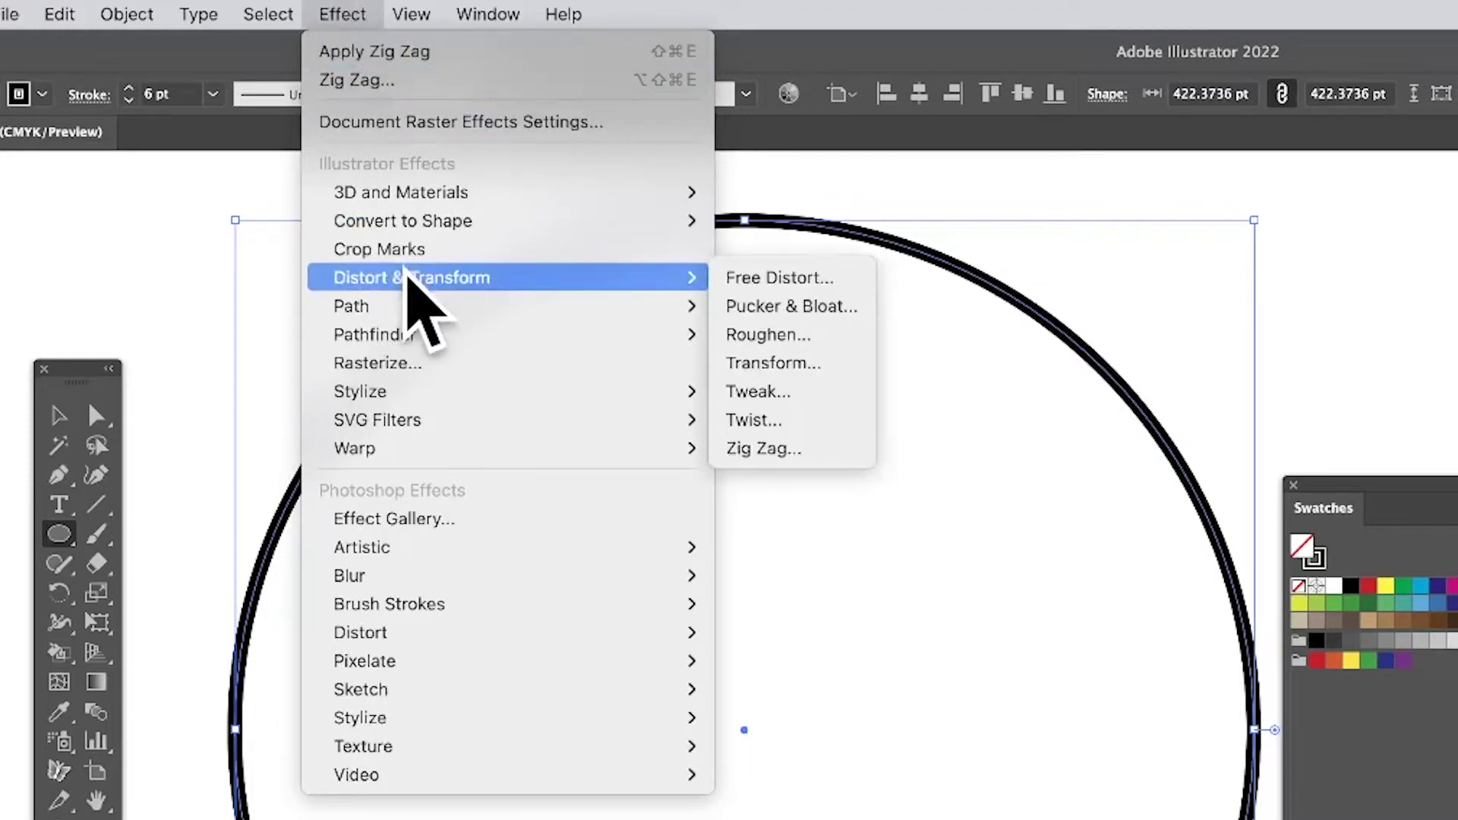
click(849, 365)
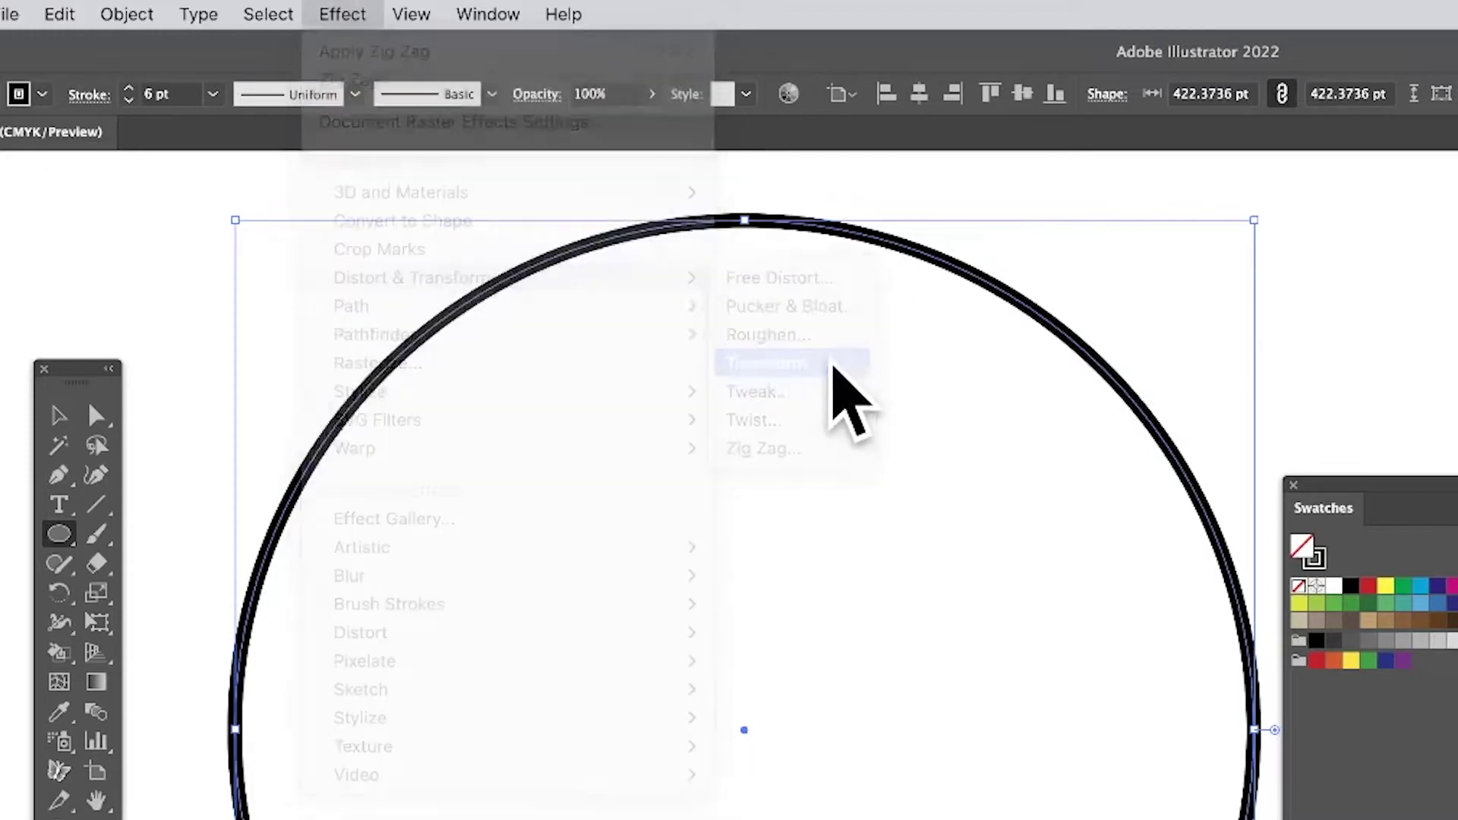
text(90)
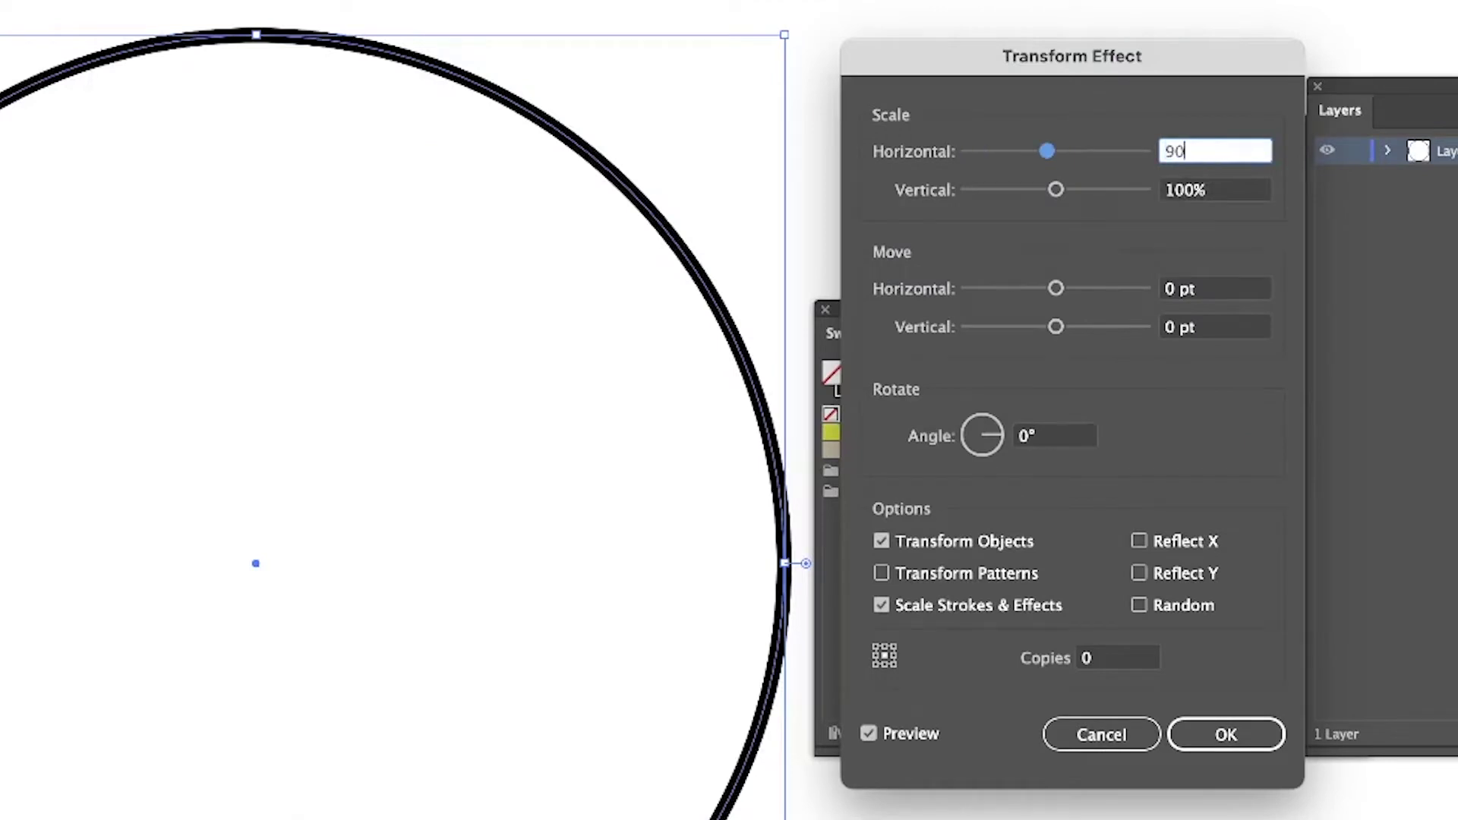
key(Tab)
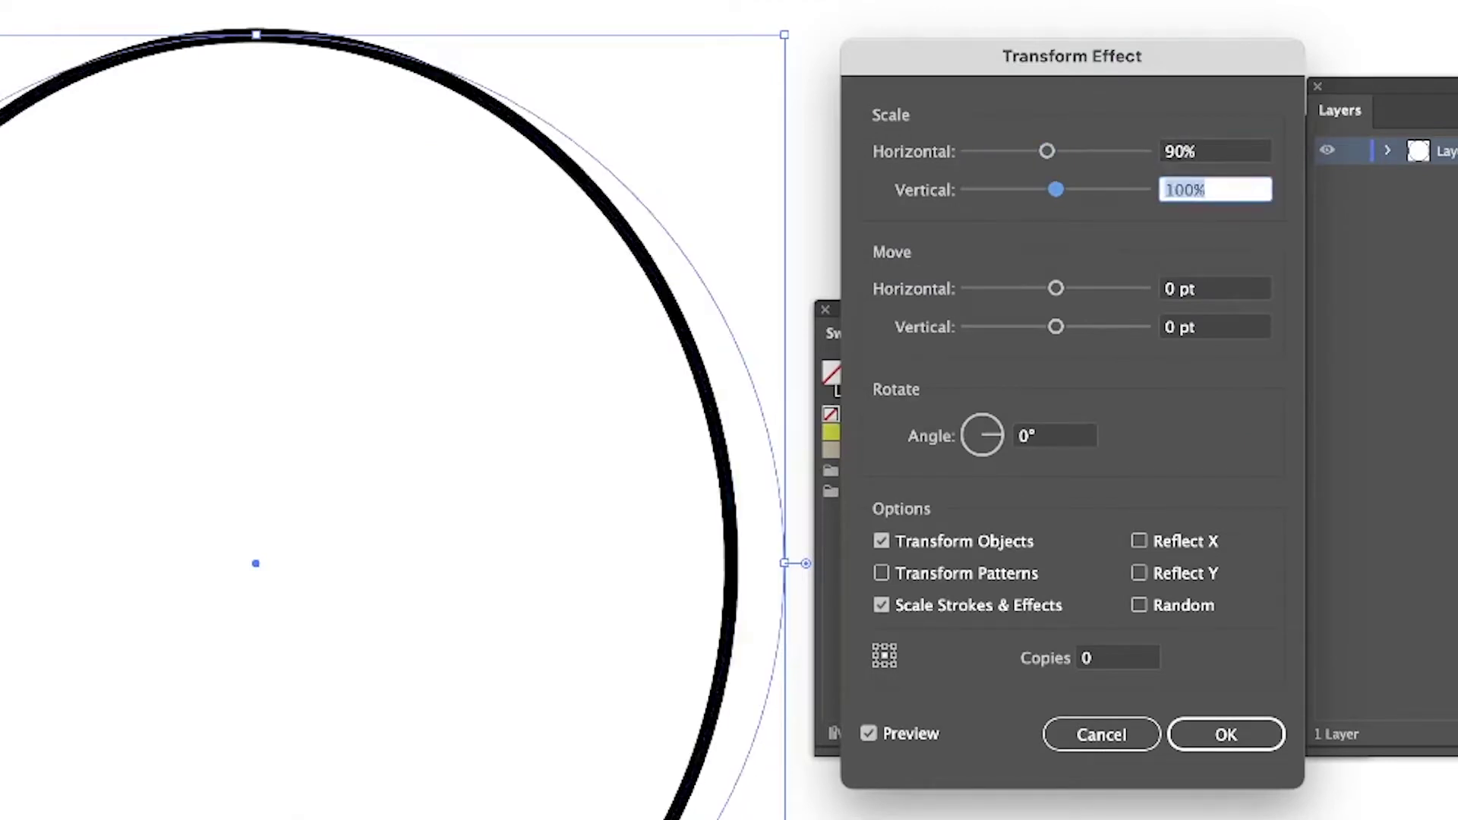
text(90)
key(Tab)
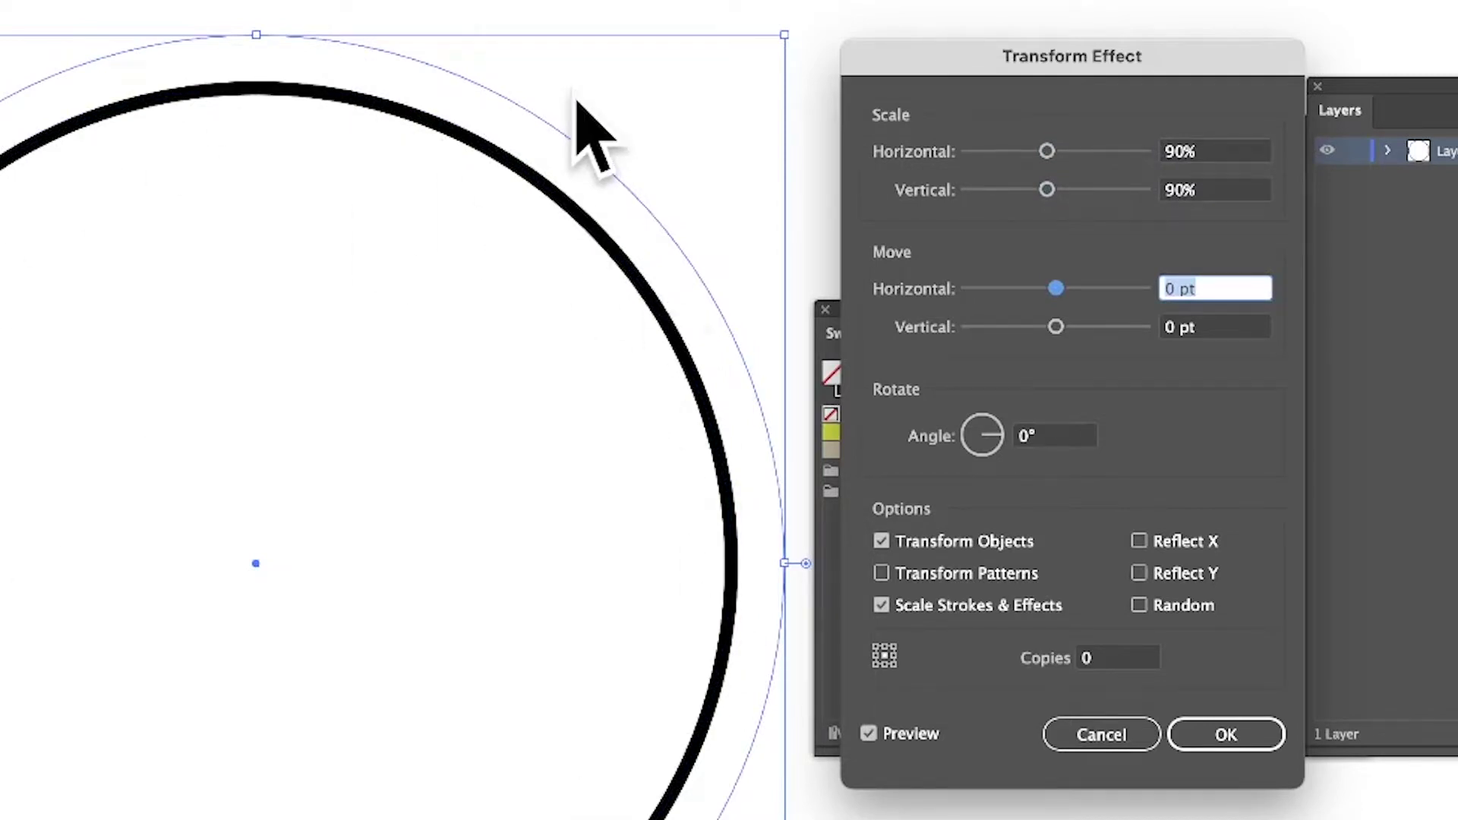
Set the Transform effect to 10 copies, compare Scale Strokes & Effects off and on, and apply it with that option on.
click(1117, 658)
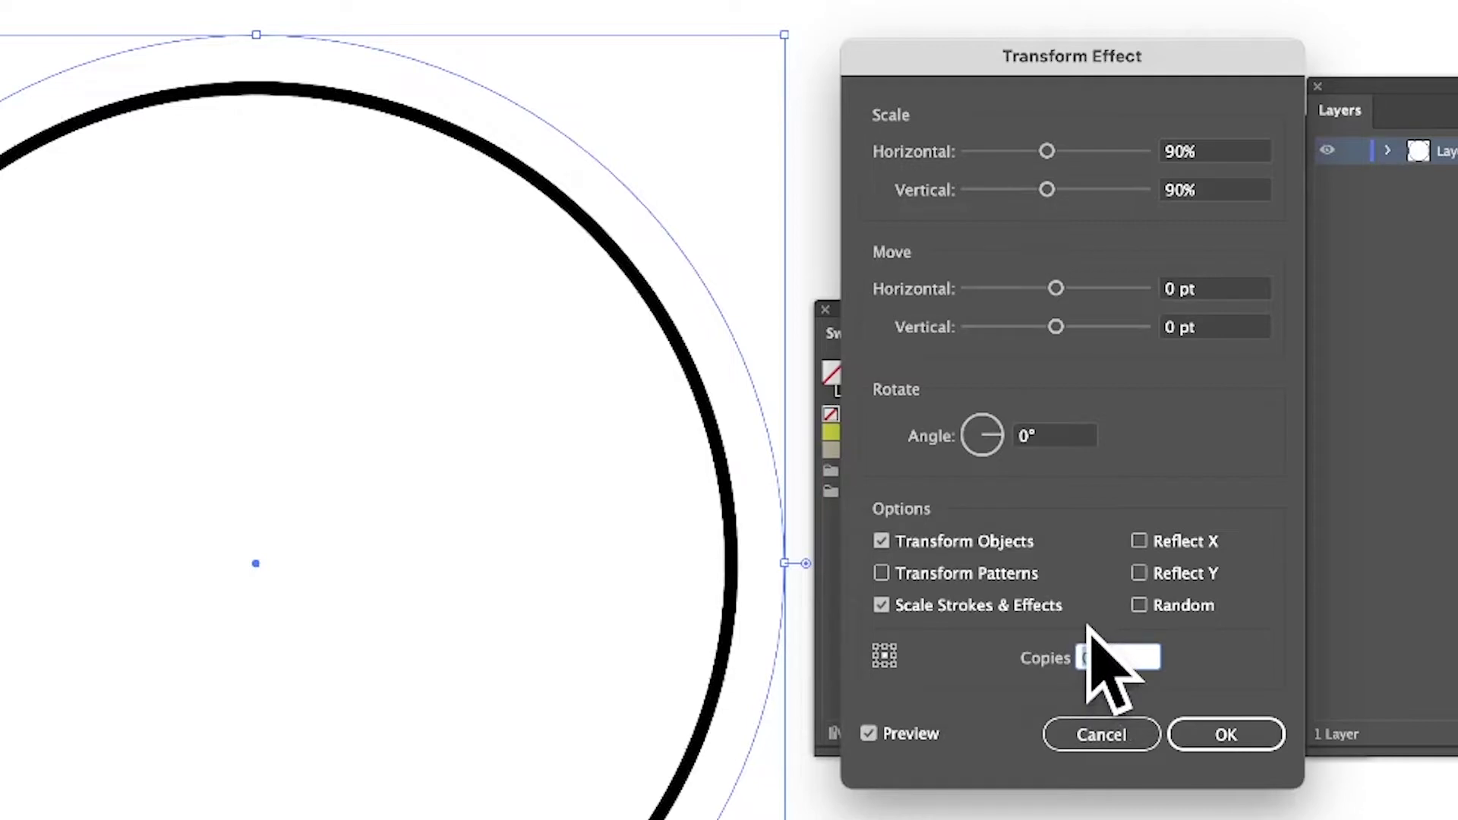
text(10)
key(Tab)
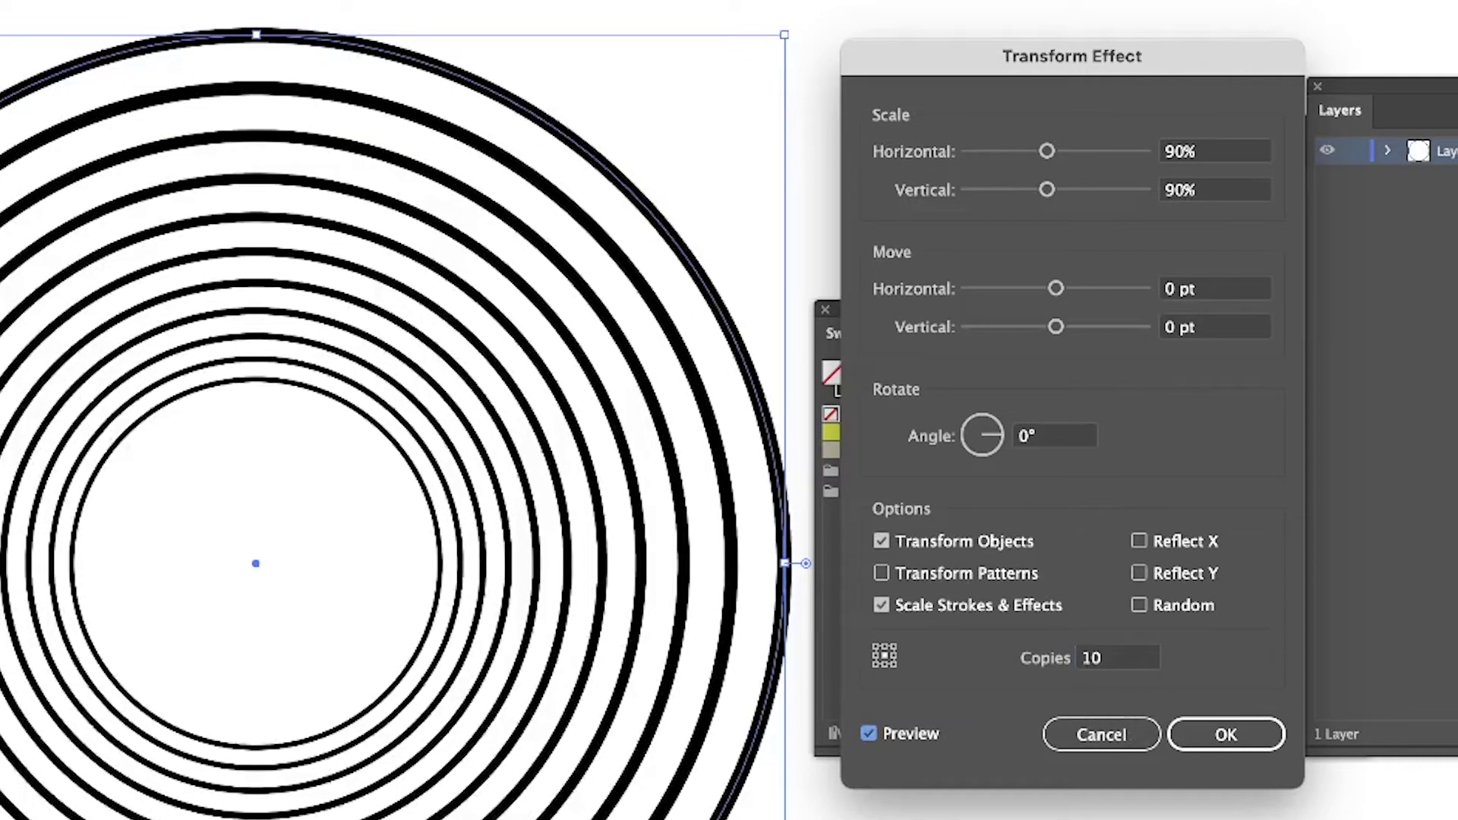
click(884, 607)
click(882, 607)
click(881, 607)
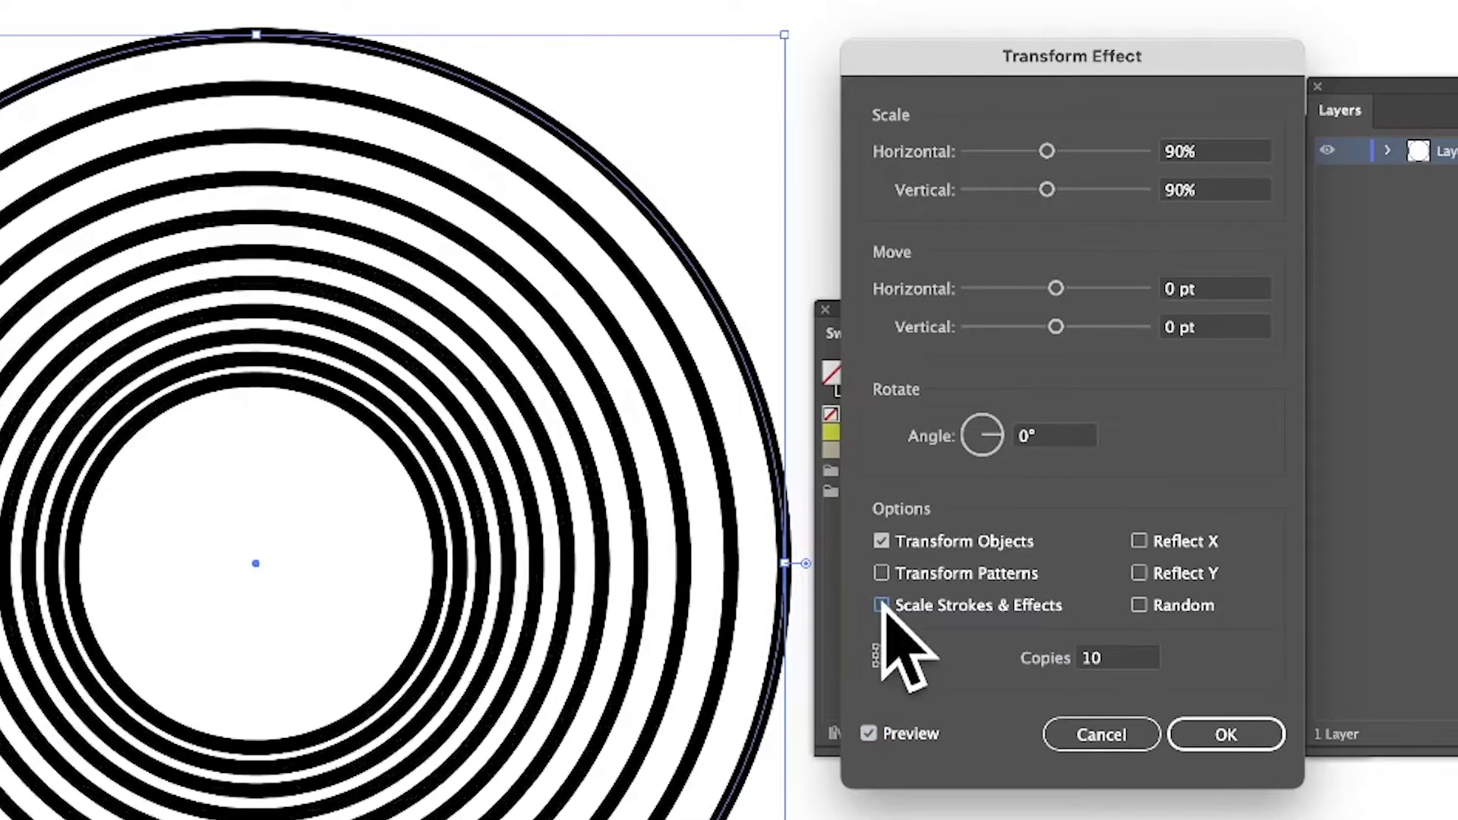
click(881, 607)
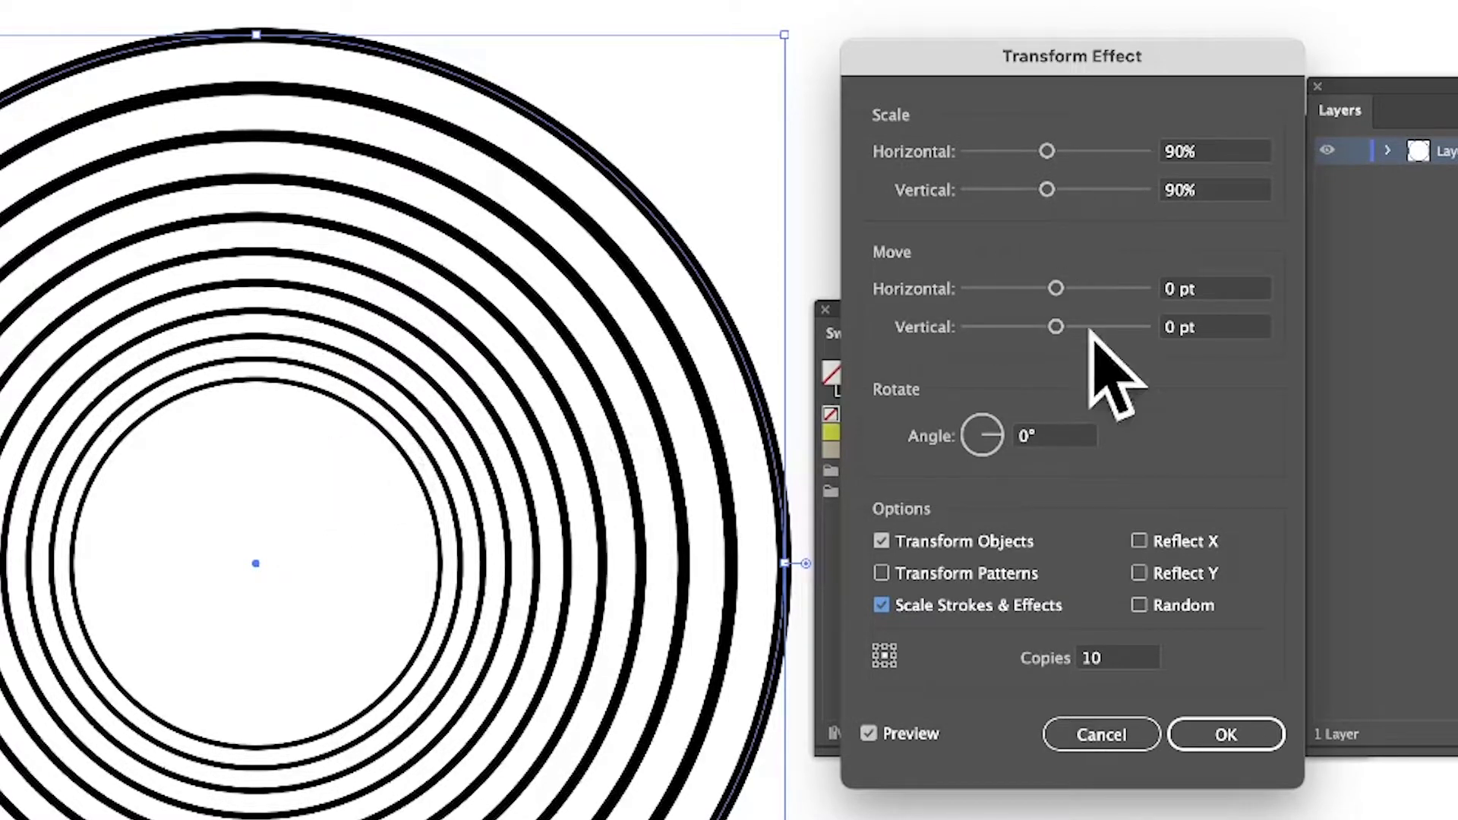
double_click(1099, 658)
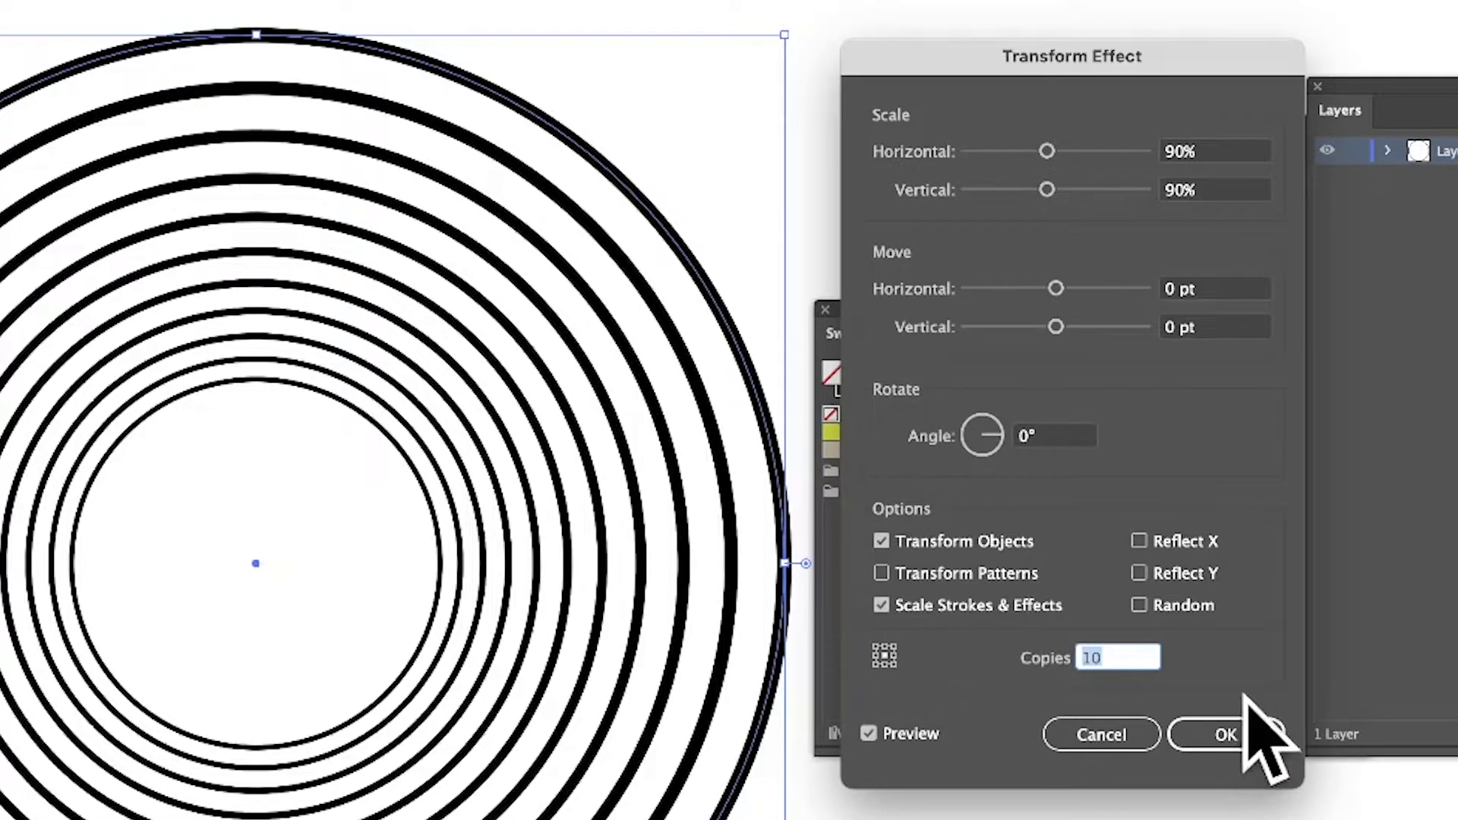
click(1223, 732)
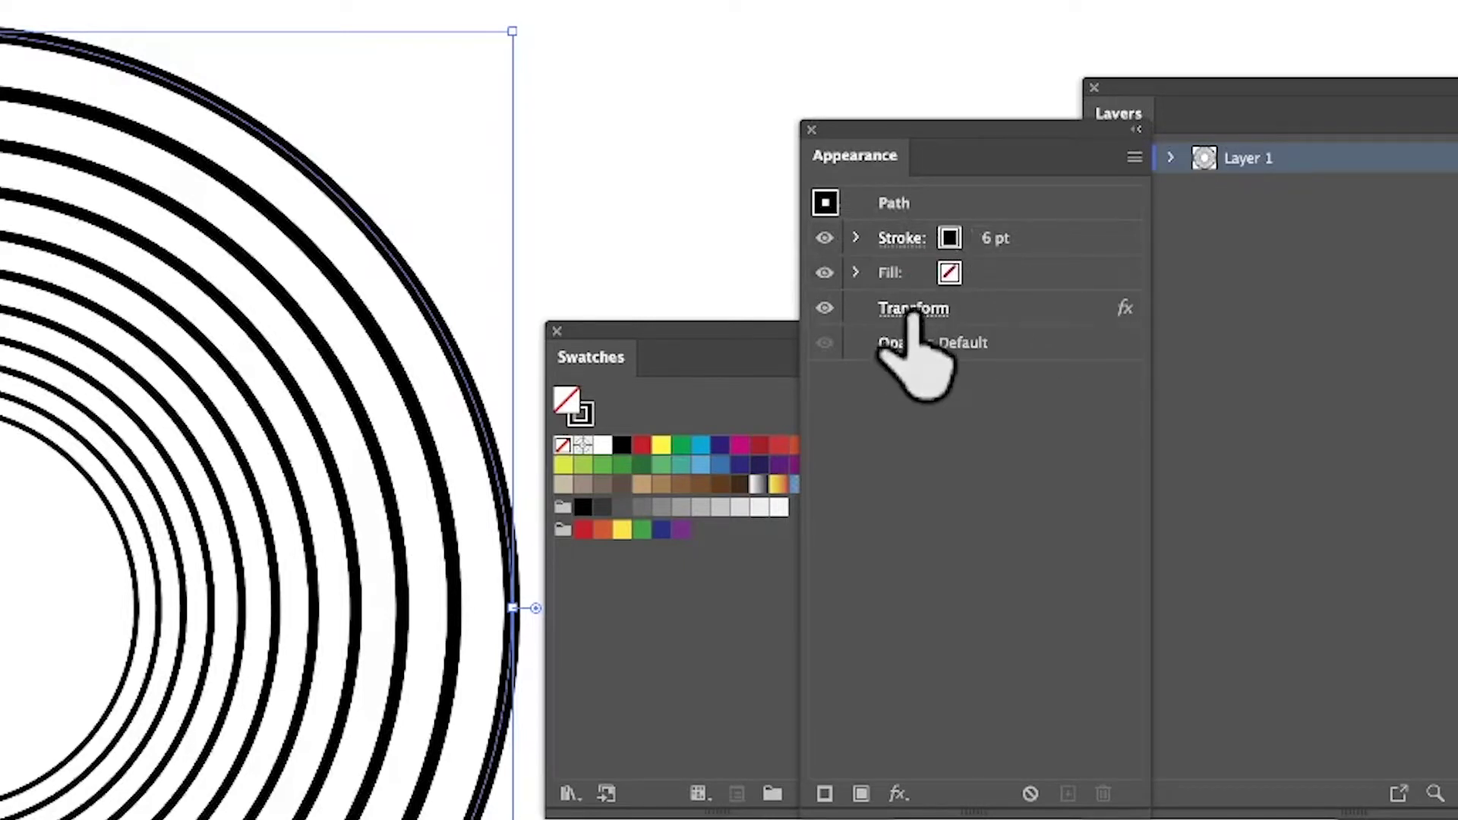
Compare the circle without and with its Transform effect, leaving the effect visible.
click(826, 308)
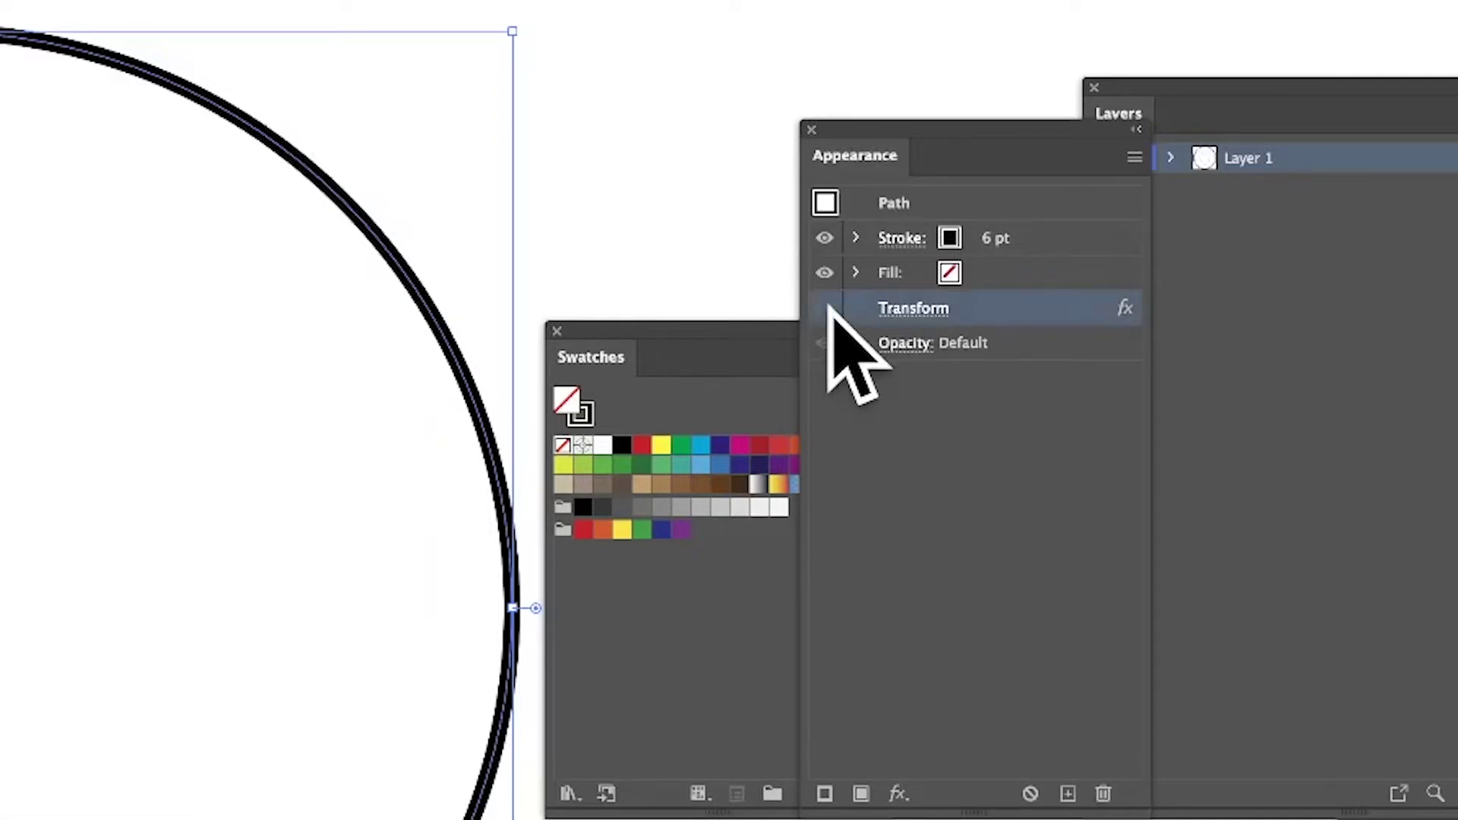
click(826, 309)
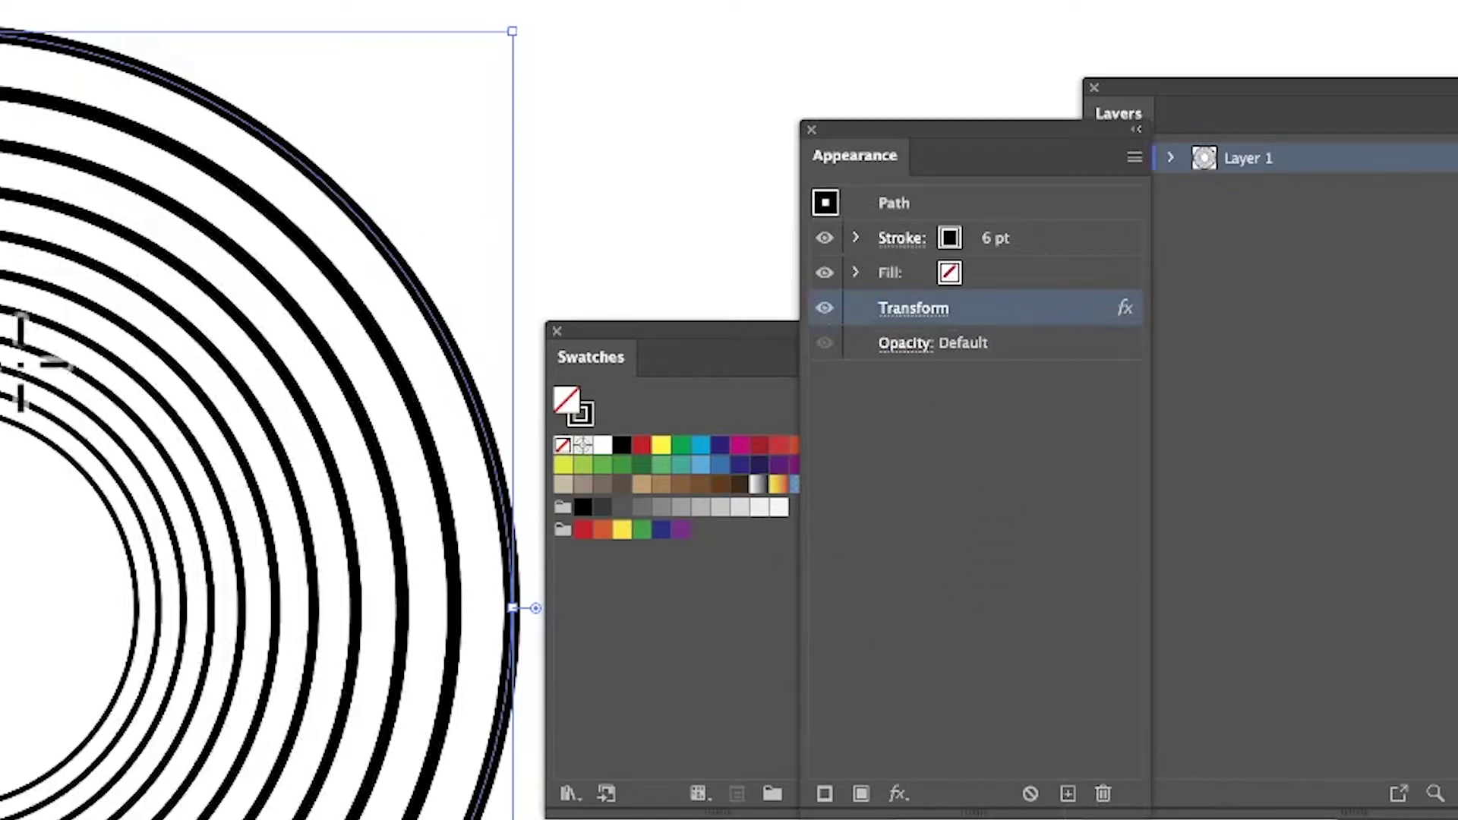
key(Tab)
key(Tab)
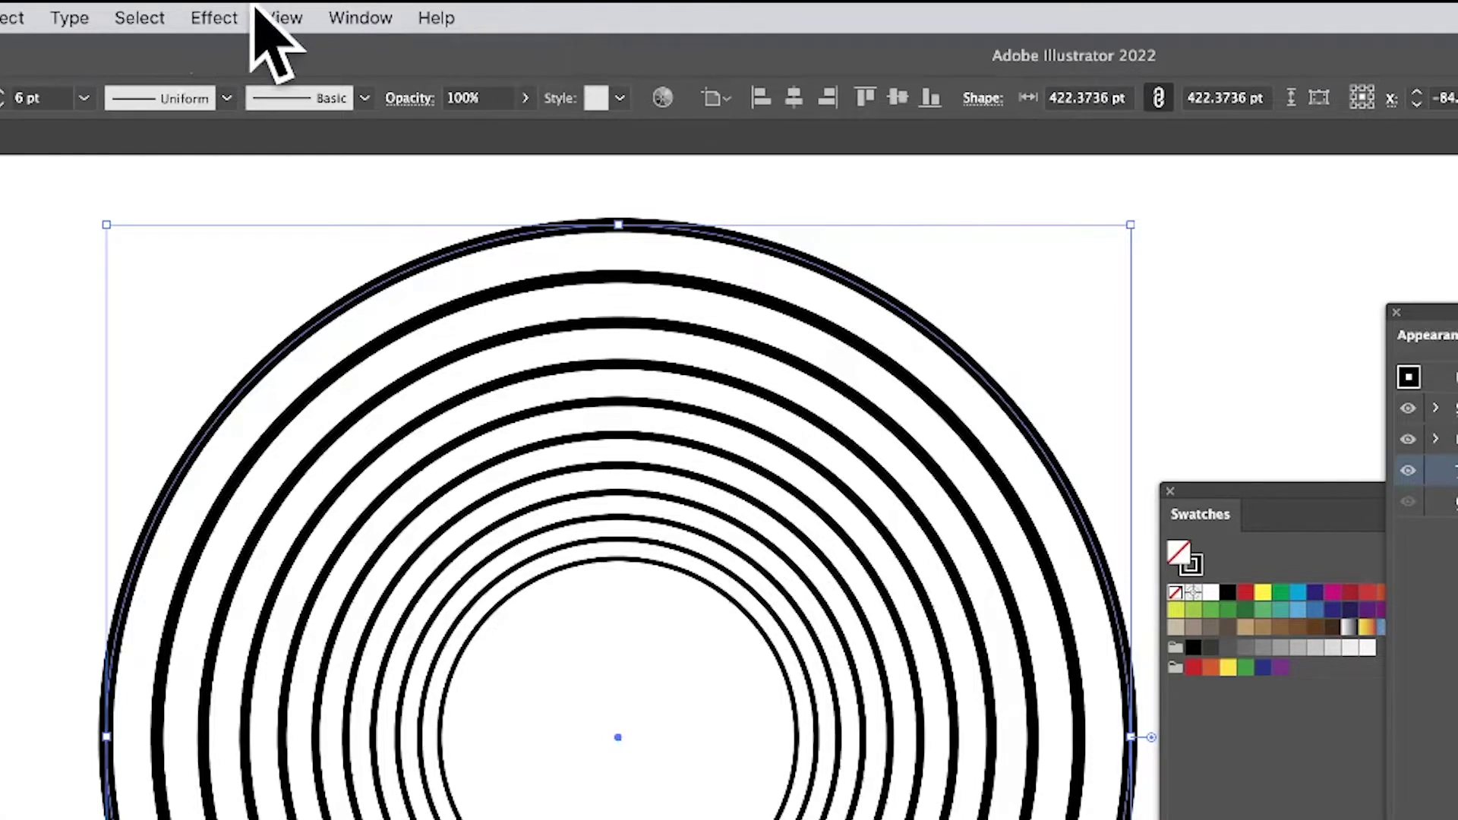
Apply a Zig Zag effect to the concentric rings with an absolute size of 40 pt, 2 ridges per segment and smooth points.
click(214, 17)
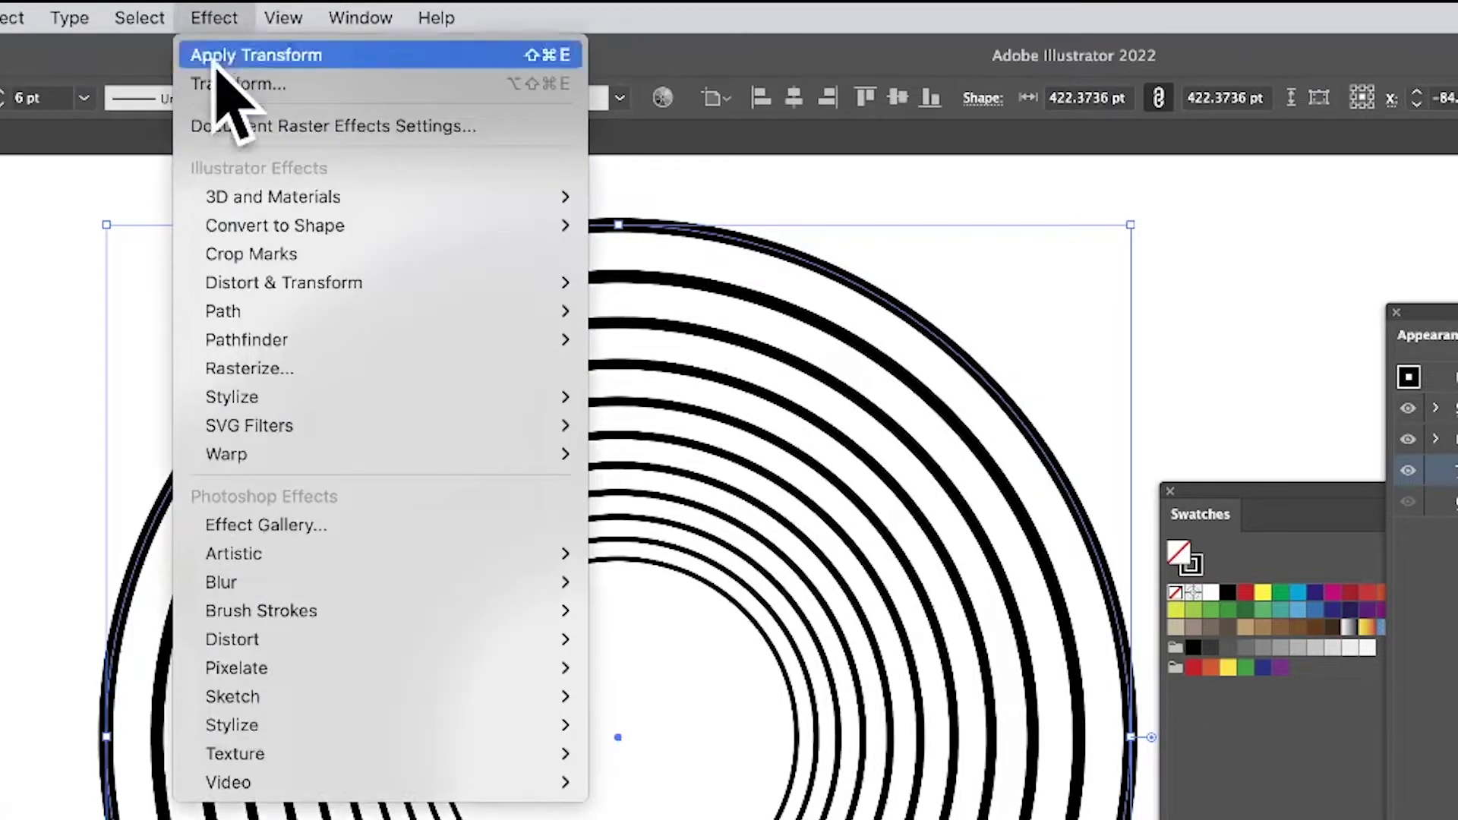
mouse_move(277, 285)
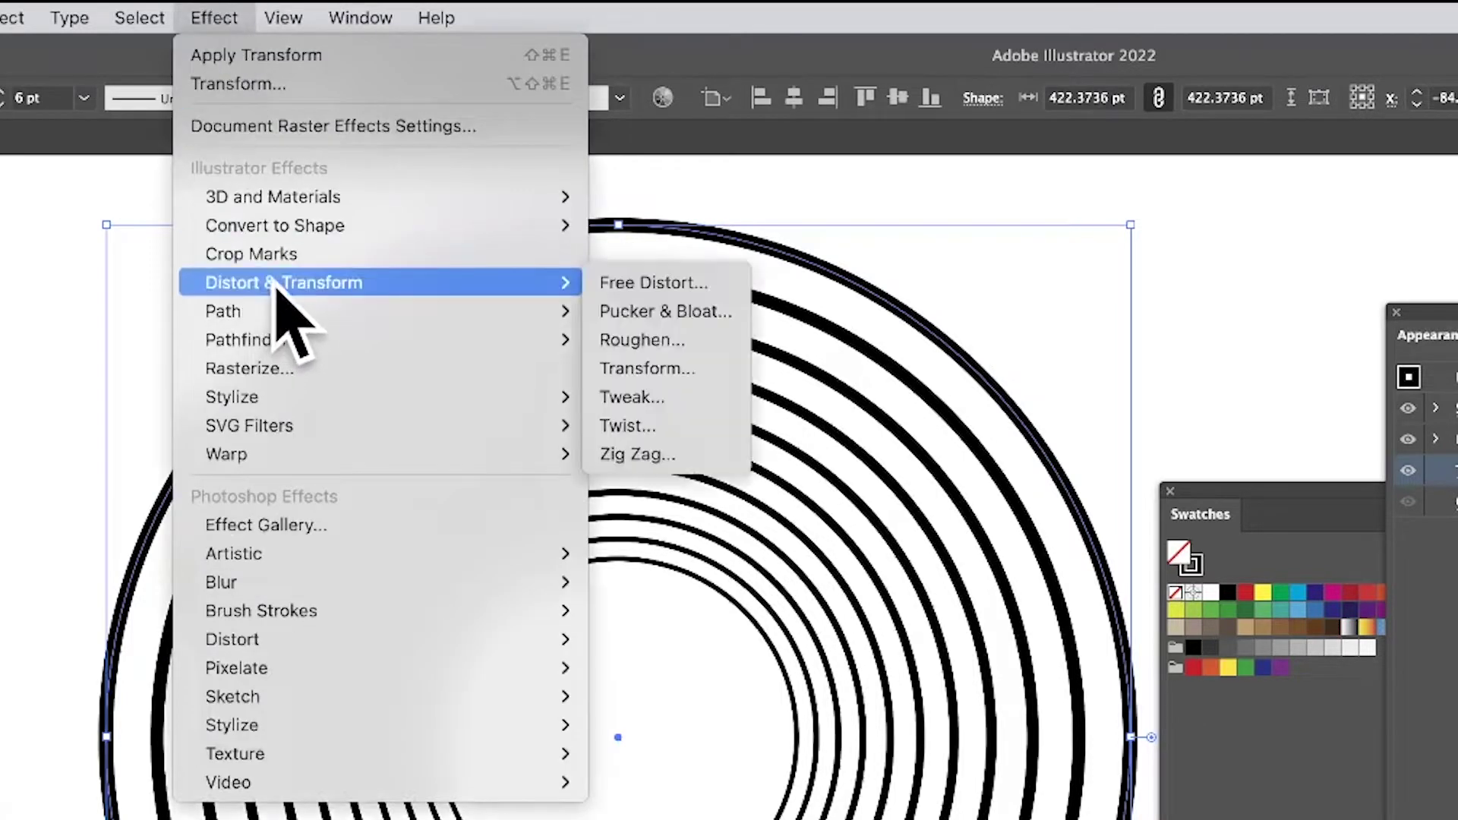
click(678, 455)
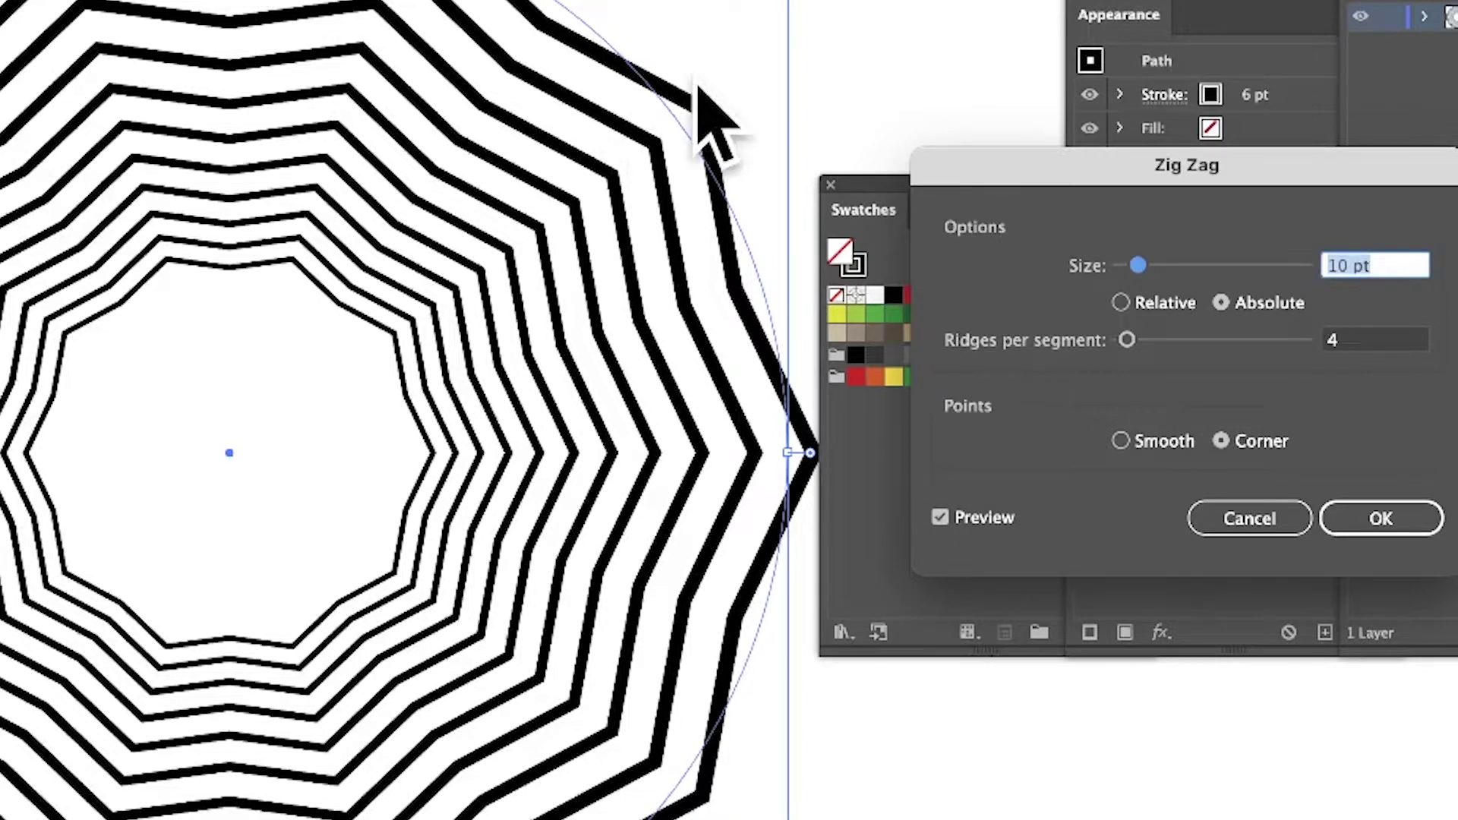
drag(1138, 265, 1203, 268)
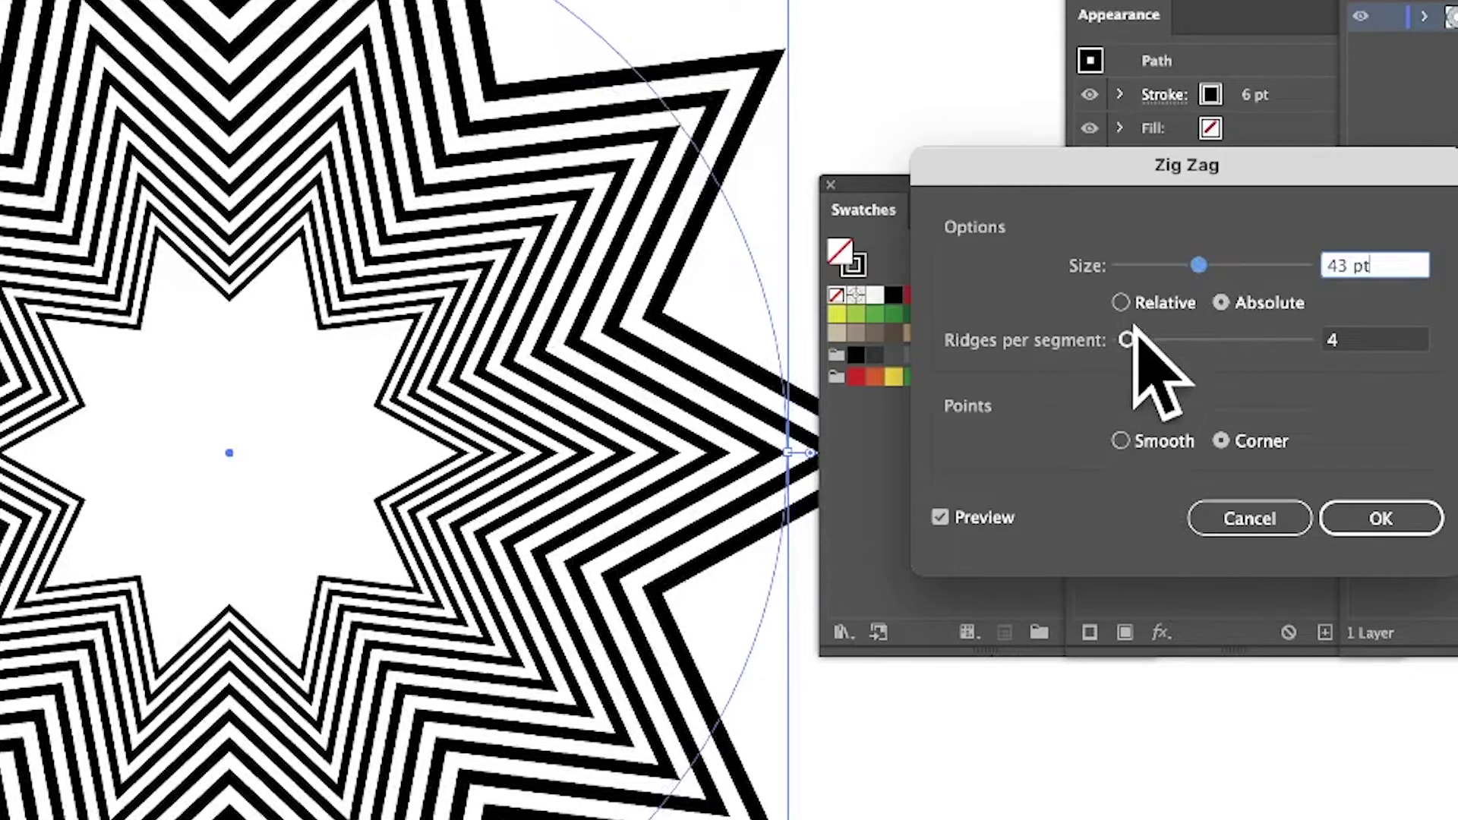
drag(1127, 340, 1129, 341)
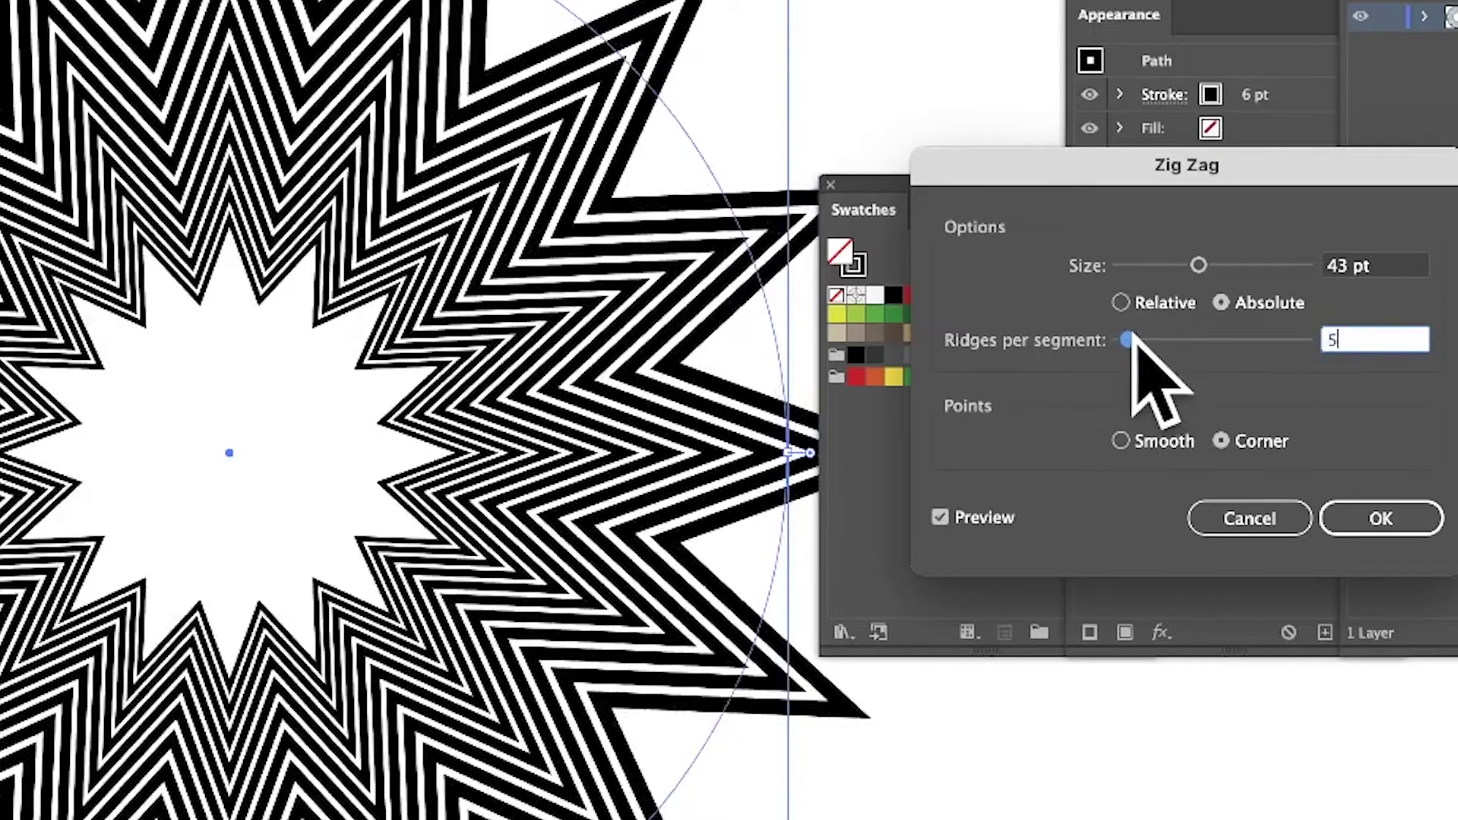
click(1121, 441)
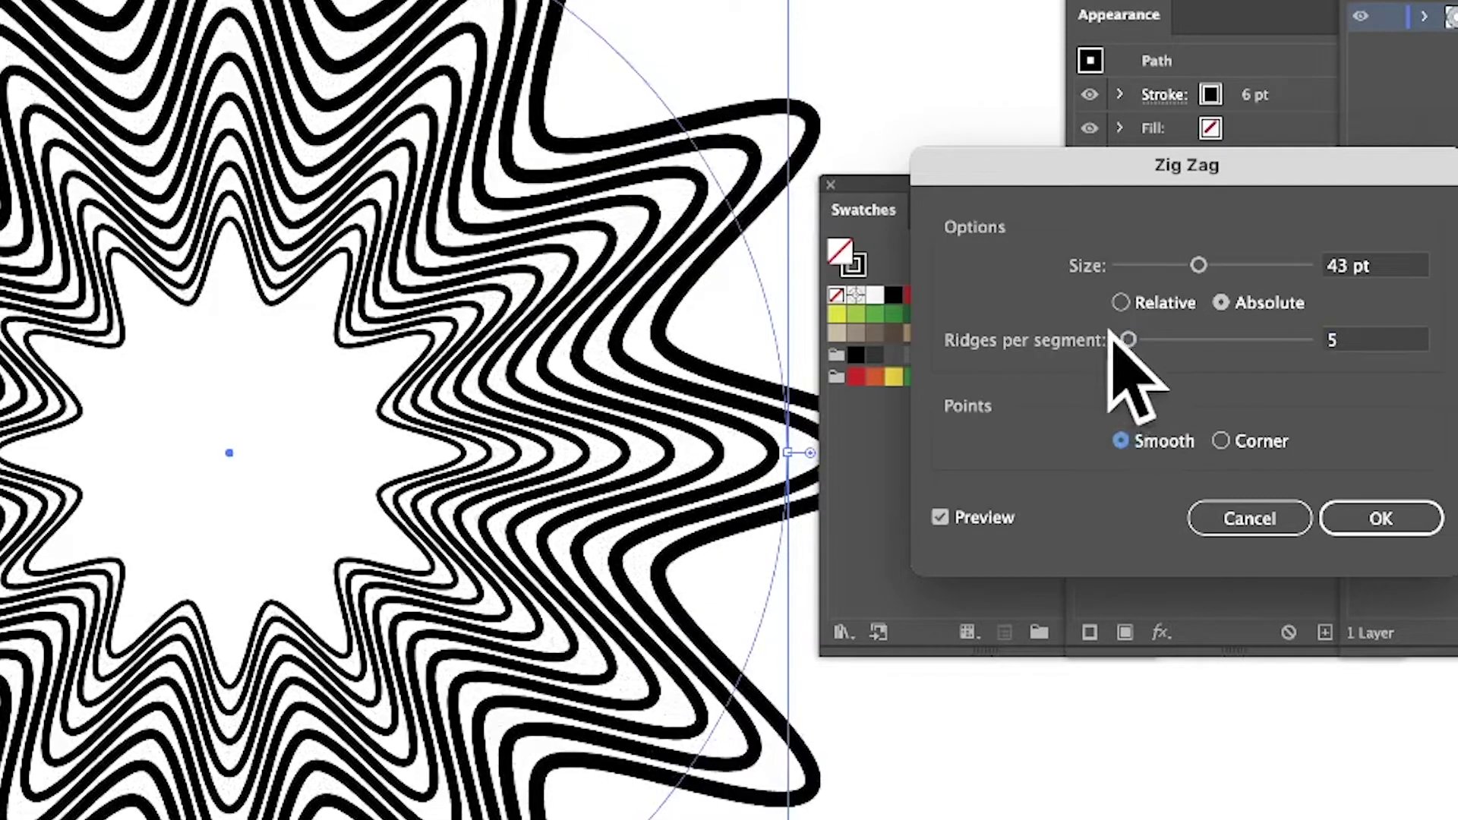
drag(1128, 340, 1122, 340)
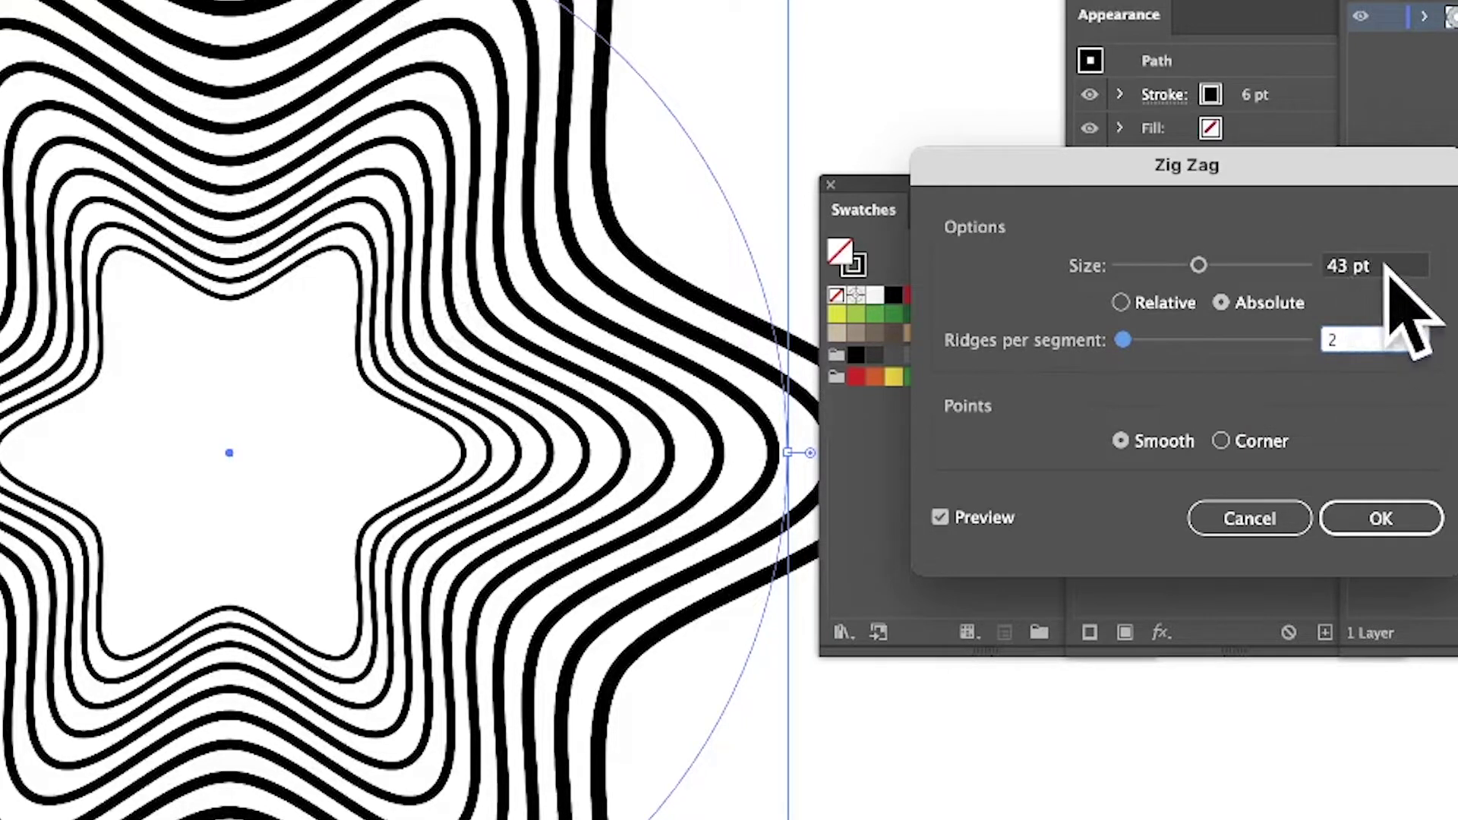
mouse_move(1200, 266)
mouse_down()
mouse_move(1225, 267)
mouse_move(1171, 267)
mouse_move(1200, 266)
mouse_up()
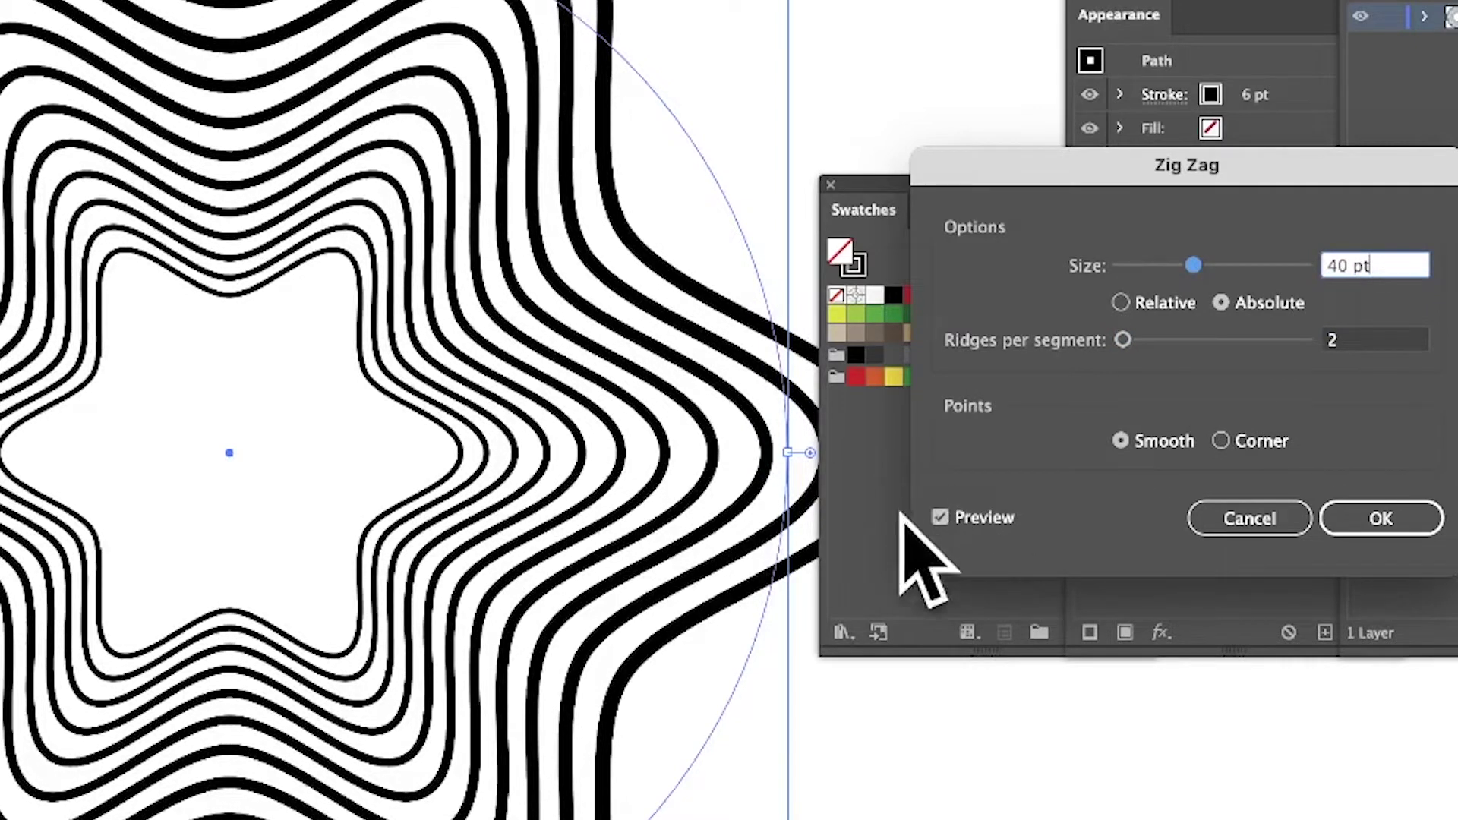
click(1409, 518)
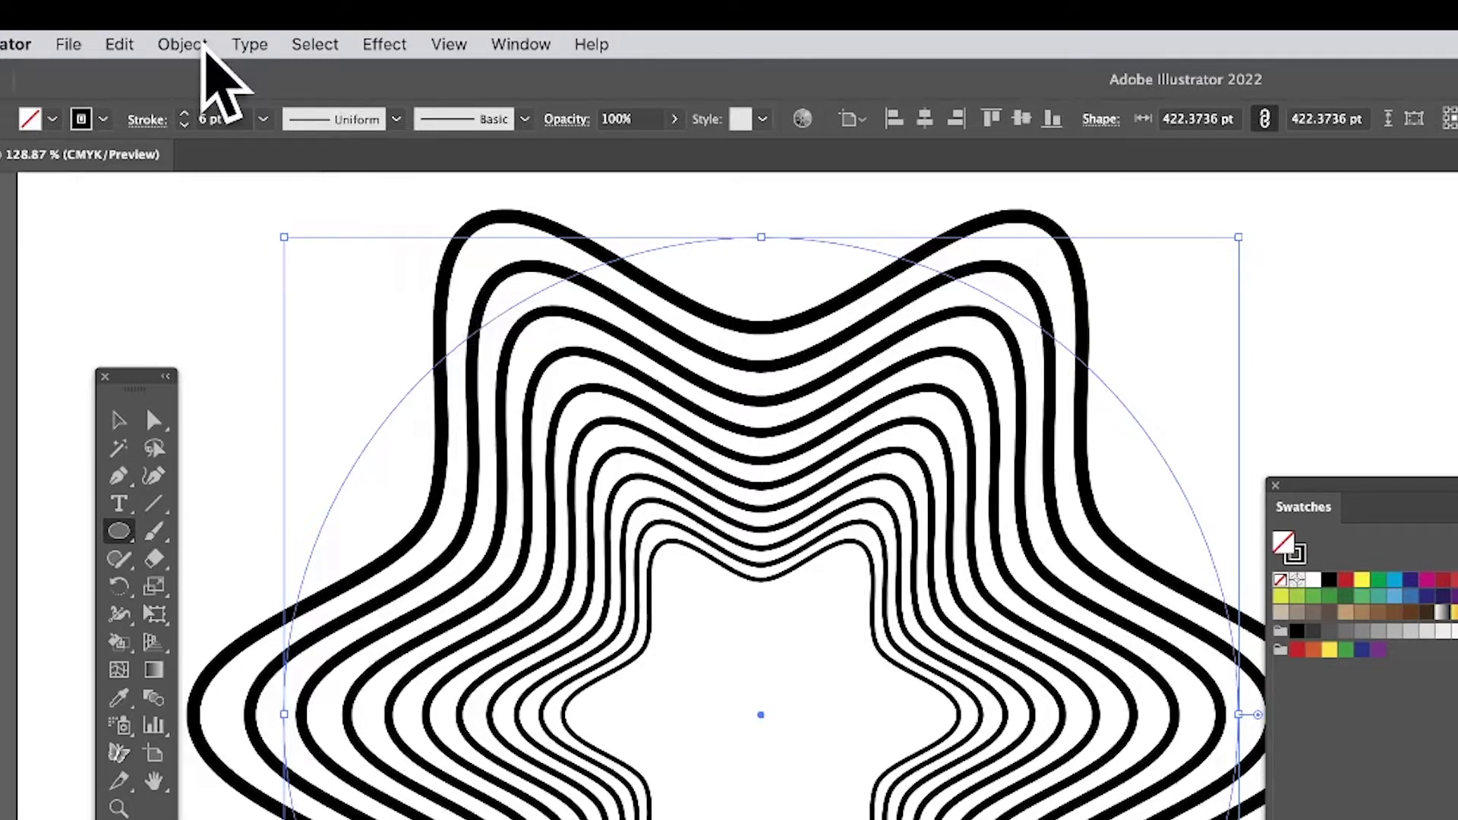
Expand the appearance of the wavy star rings, then expand their fill and stroke into filled shapes.
click(185, 46)
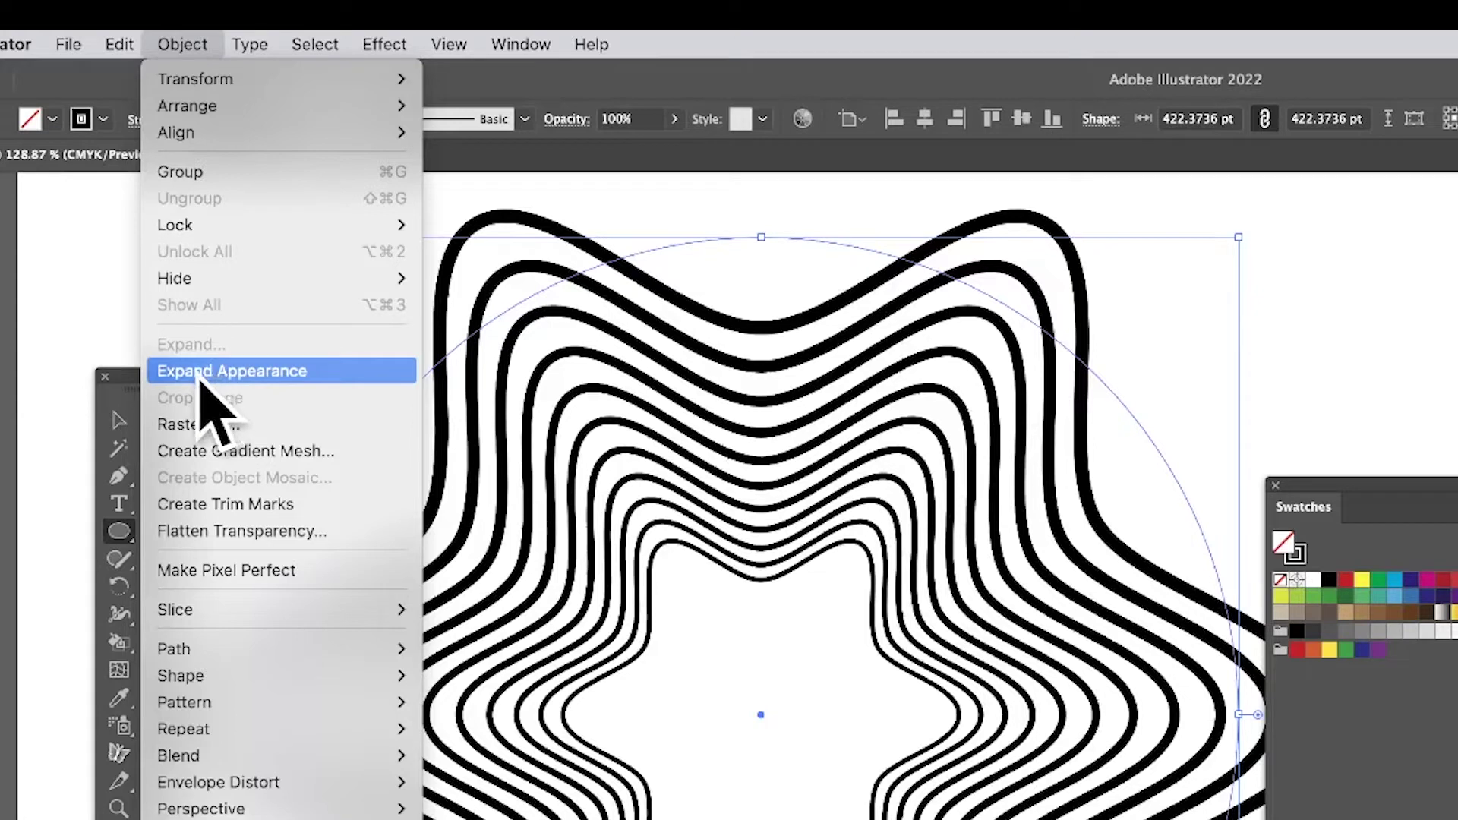
click(271, 382)
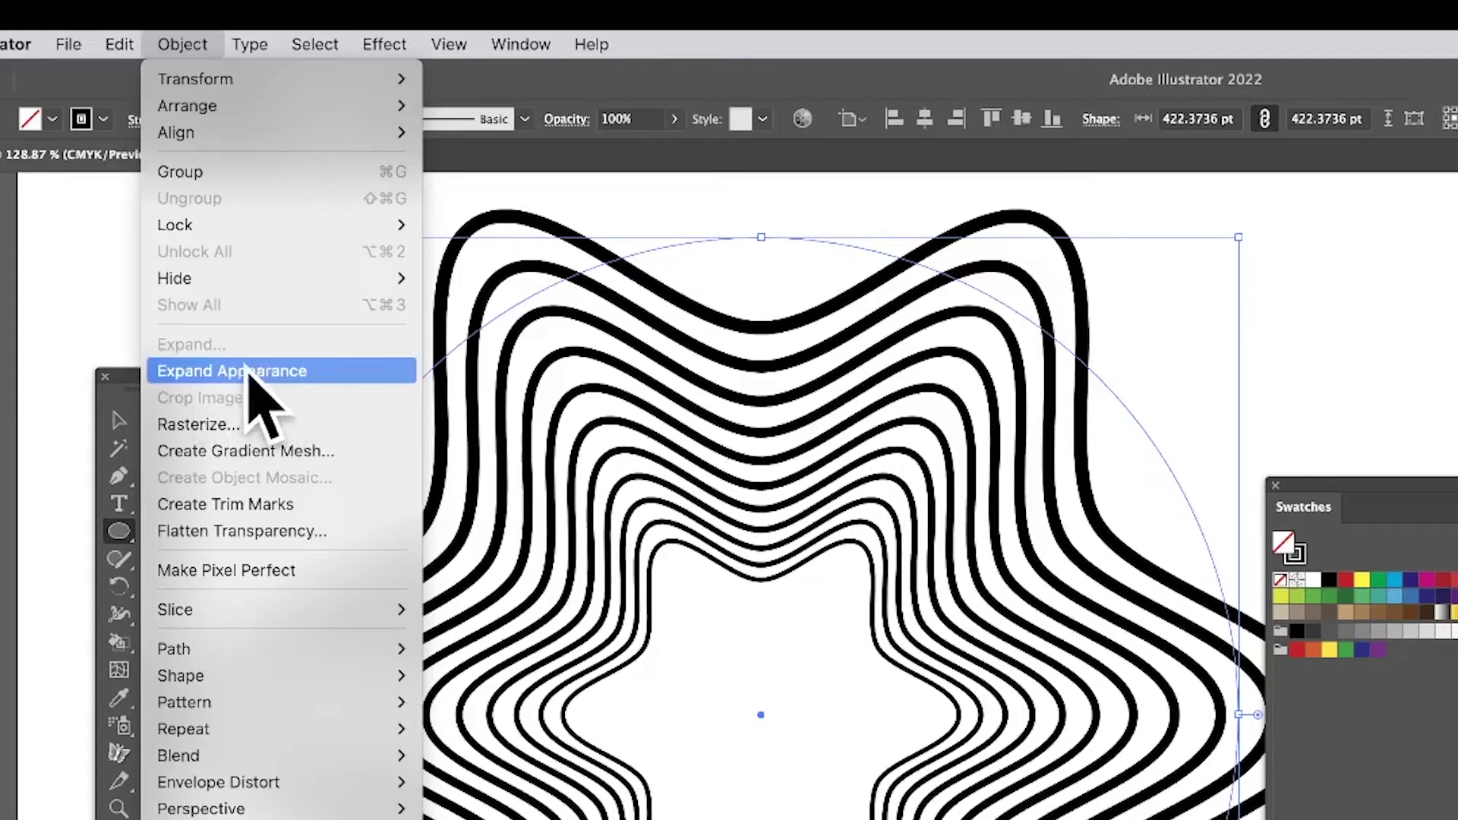
click(299, 370)
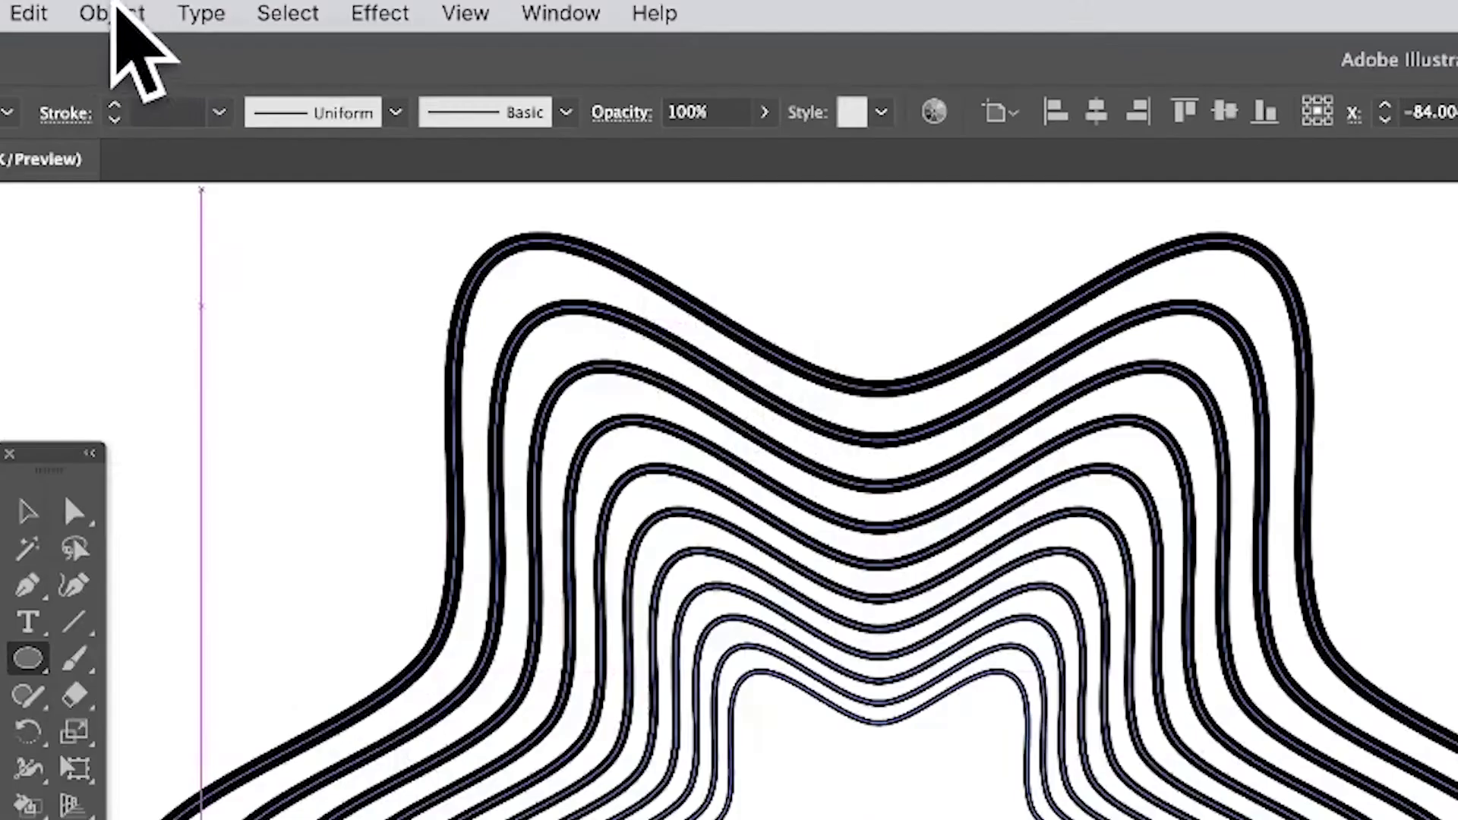
click(115, 6)
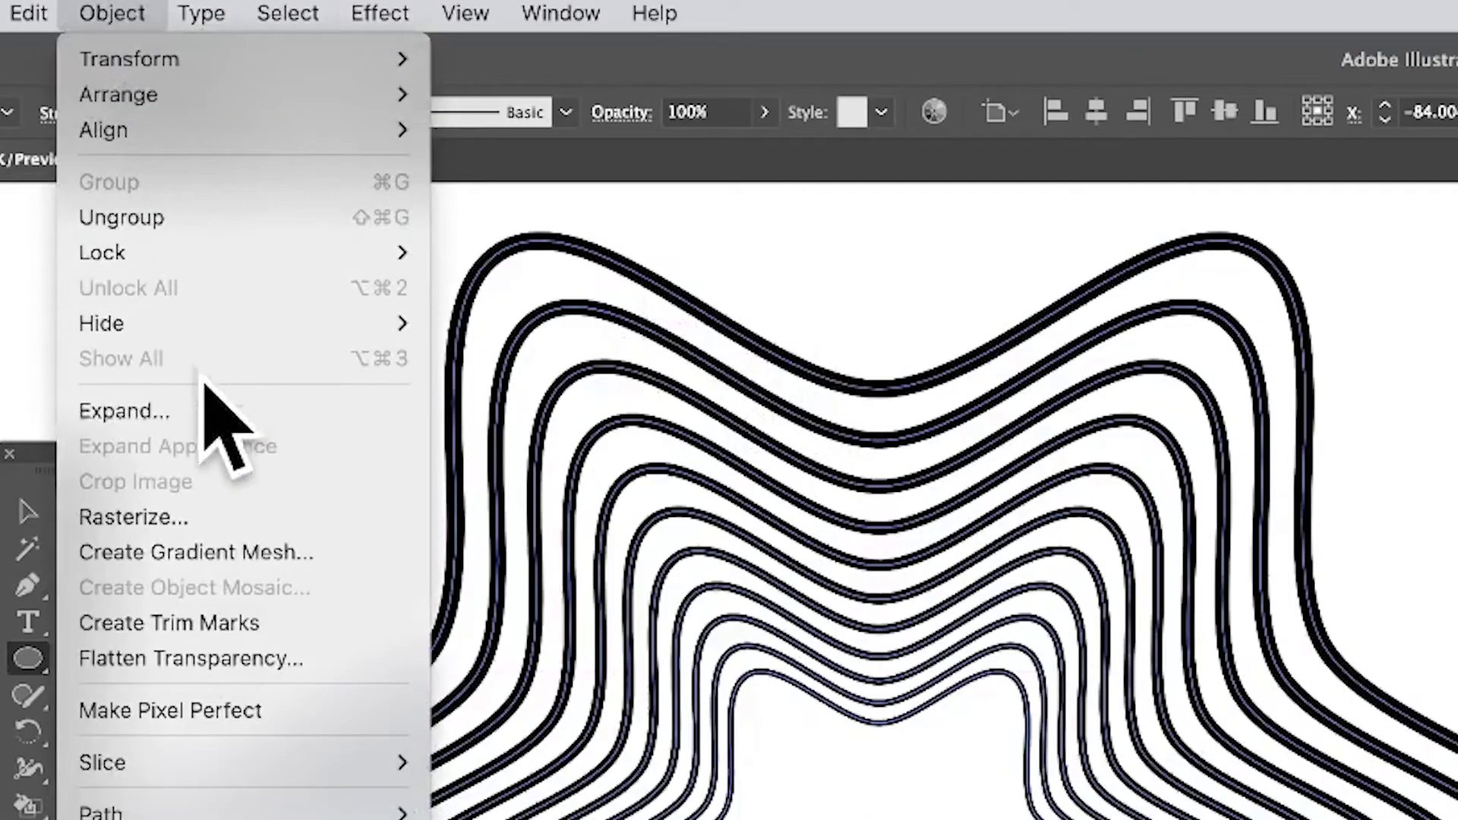
click(166, 414)
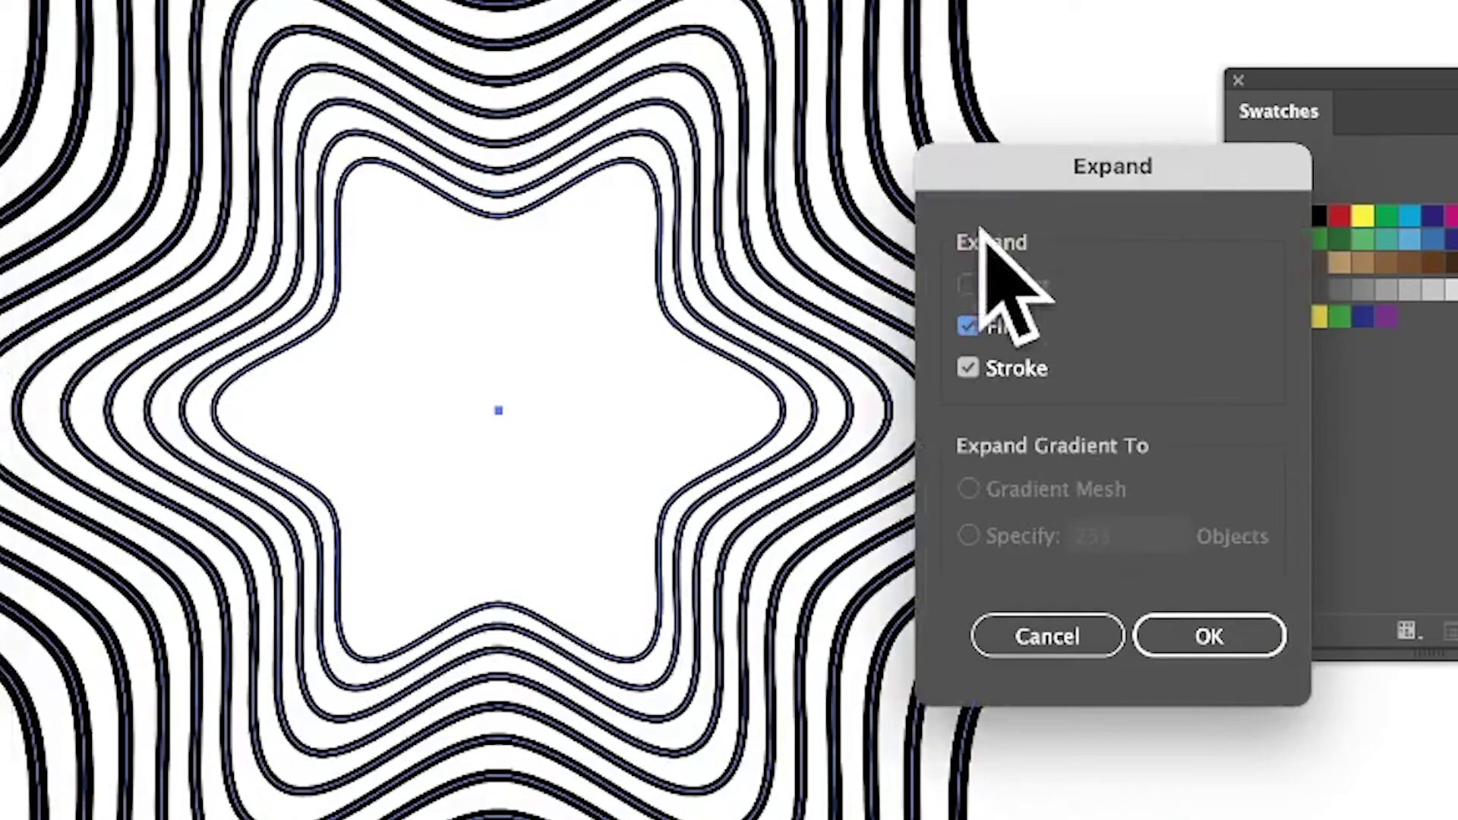
click(1219, 637)
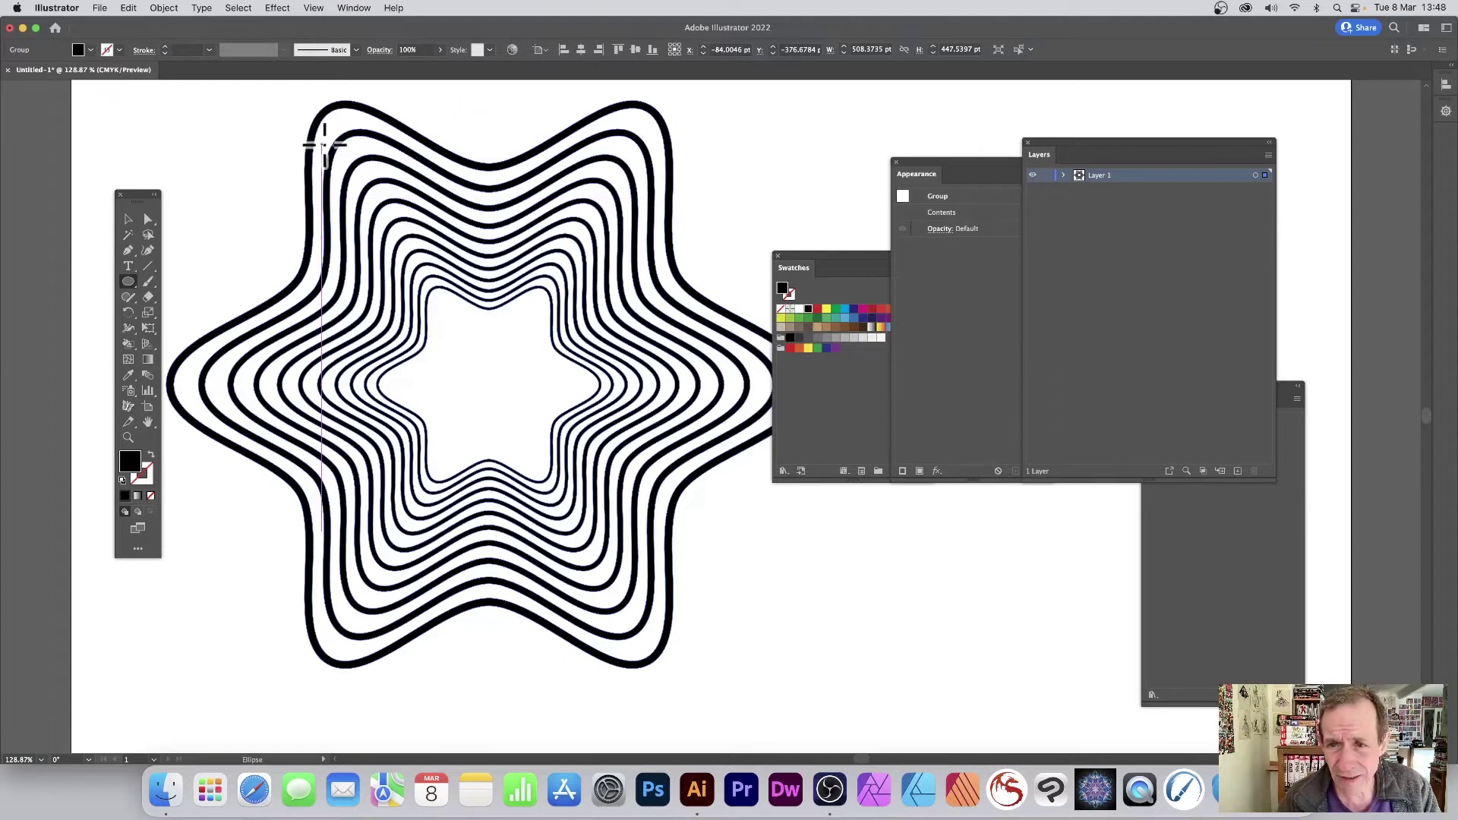
Move the expanded artwork about 19 pt right and 6 pt down, and reveal its nested layer contents down to the first compound path.
click(325, 544)
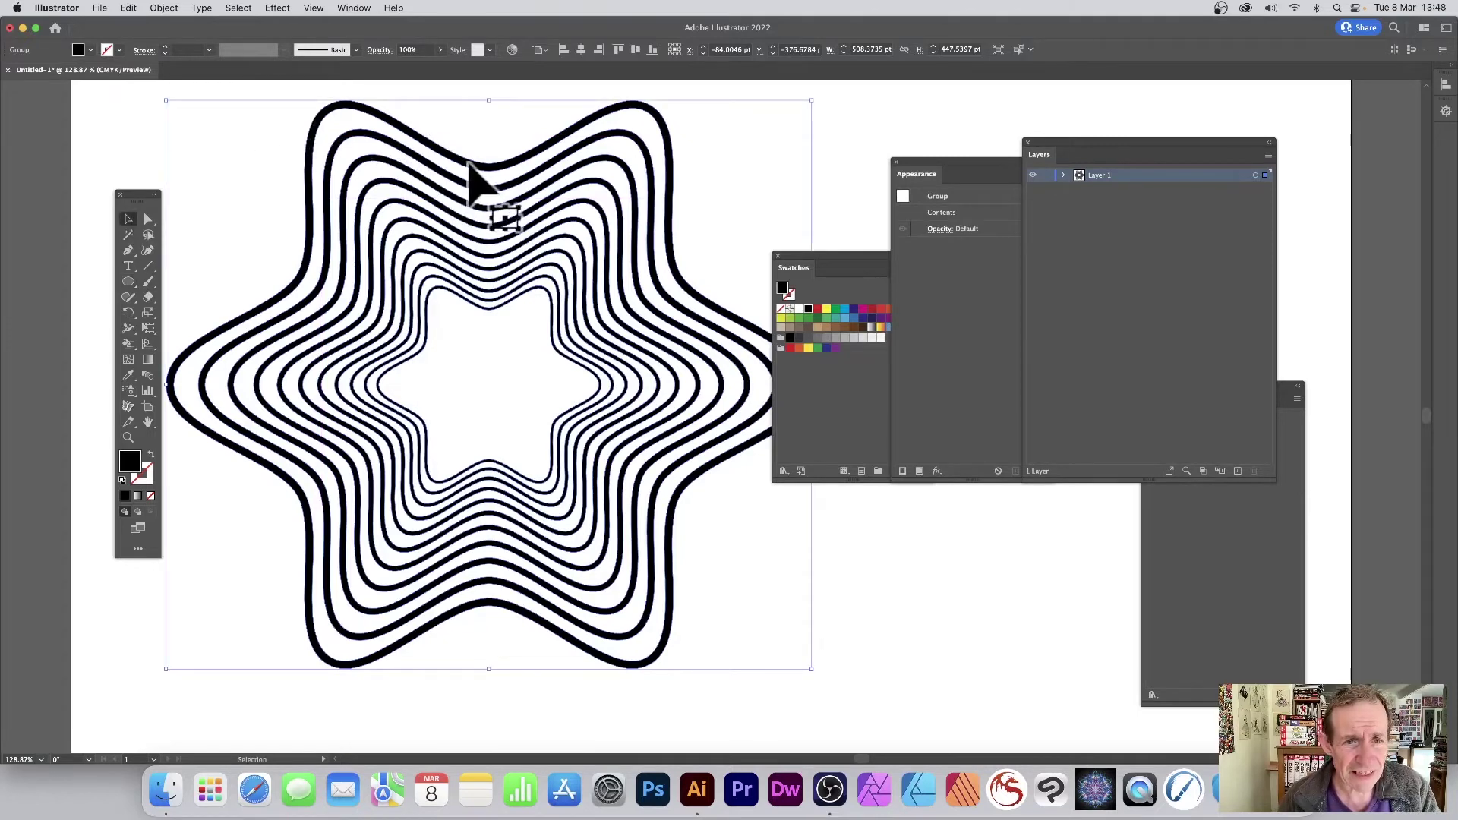
mouse_move(471, 165)
mouse_down()
mouse_move(482, 177)
mouse_move(474, 152)
mouse_move(494, 162)
mouse_up()
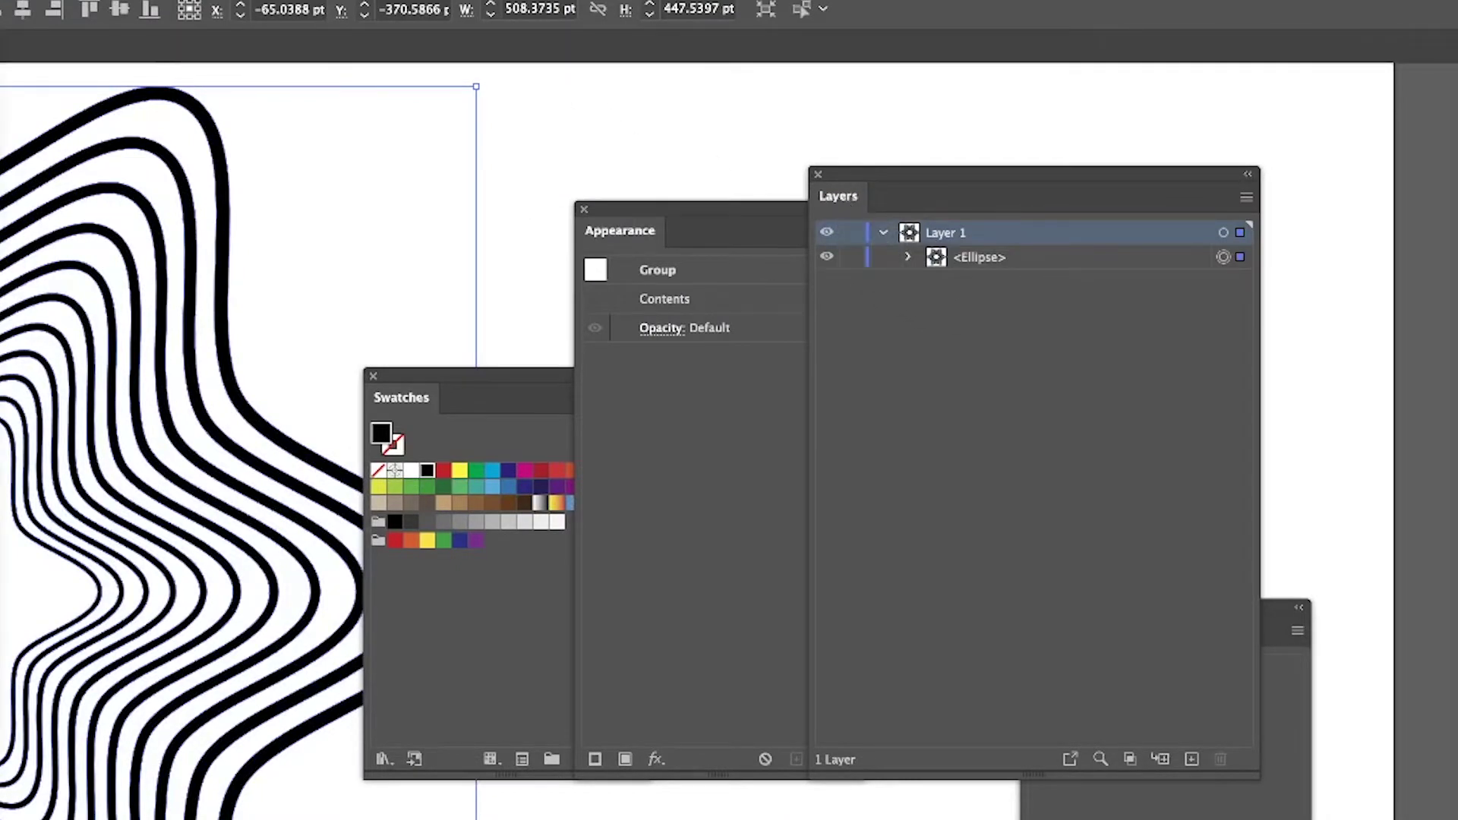
click(908, 257)
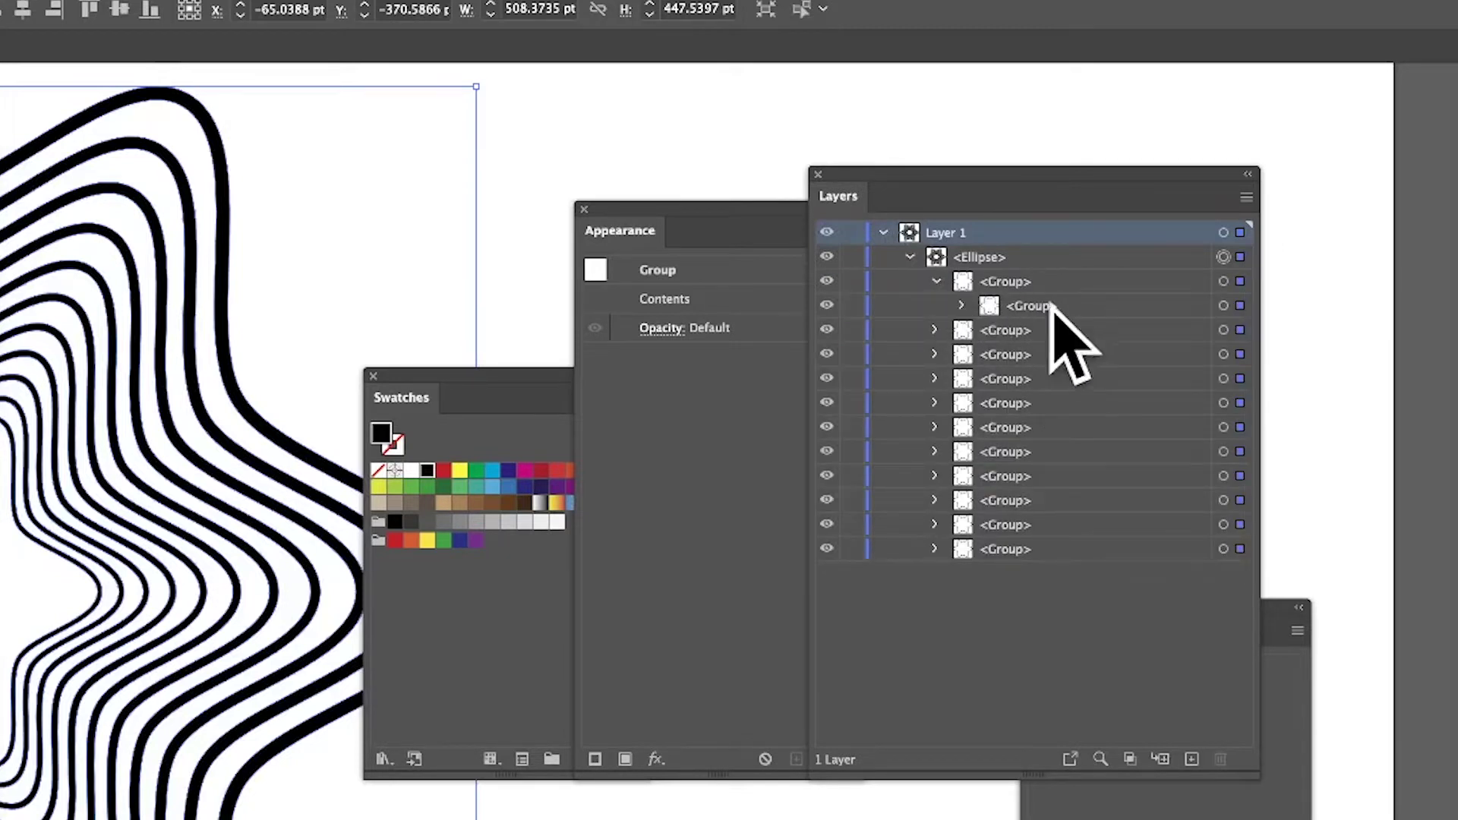
click(963, 306)
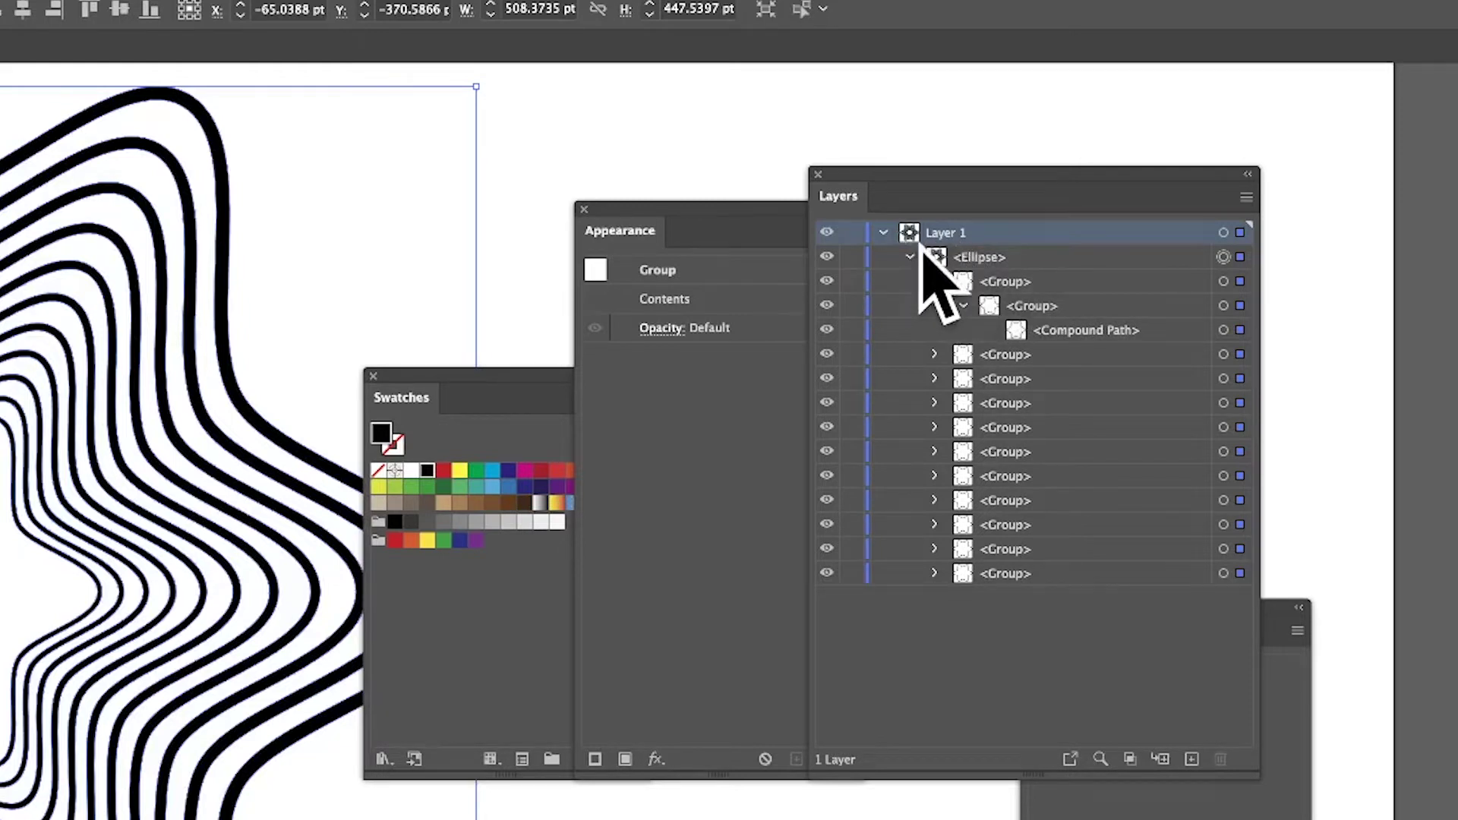
Isolate the ring artwork, then fill the second ring from the outside red and the fourth ring light blue.
click(1067, 332)
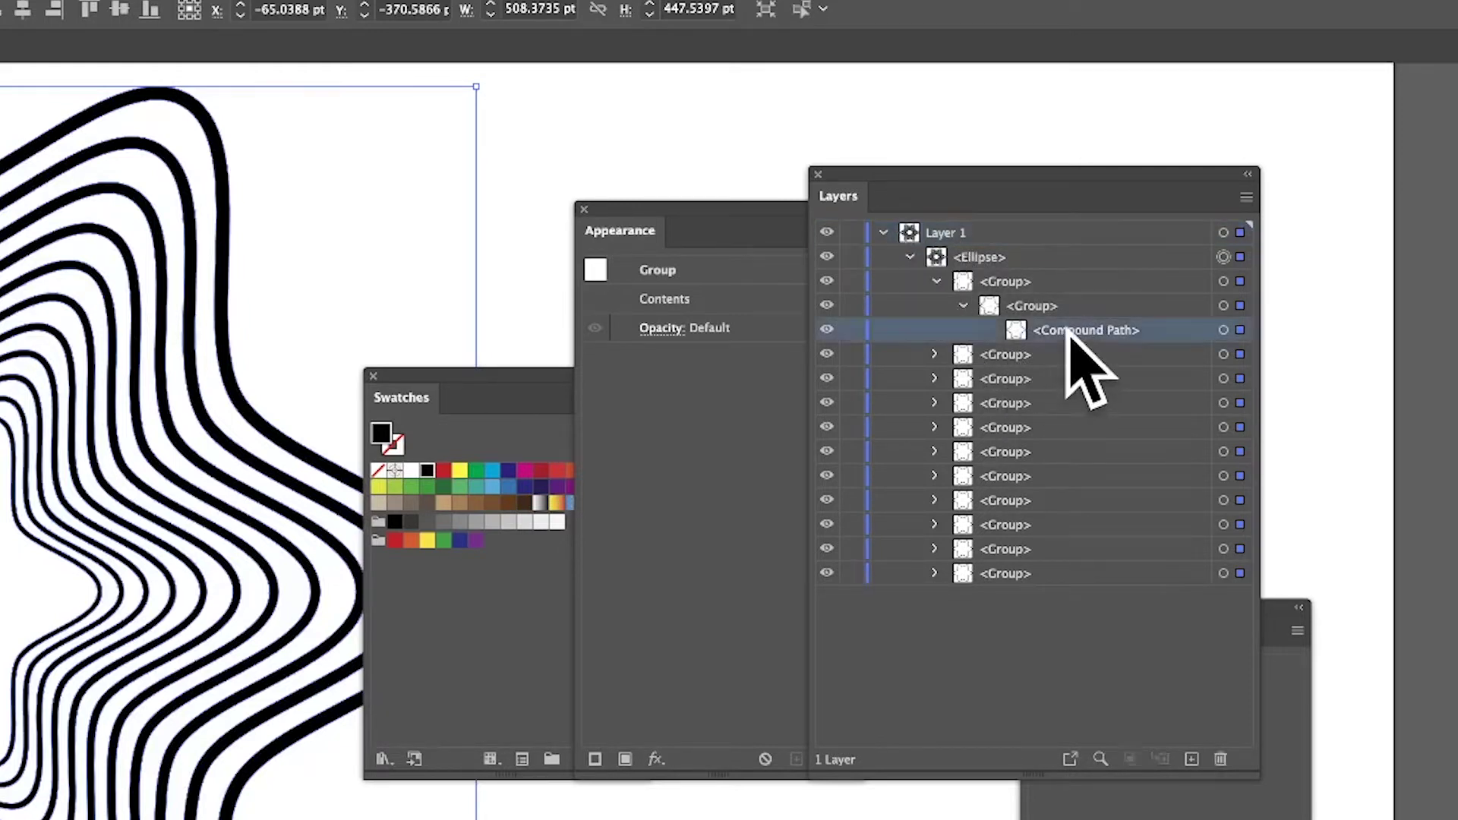
click(1223, 330)
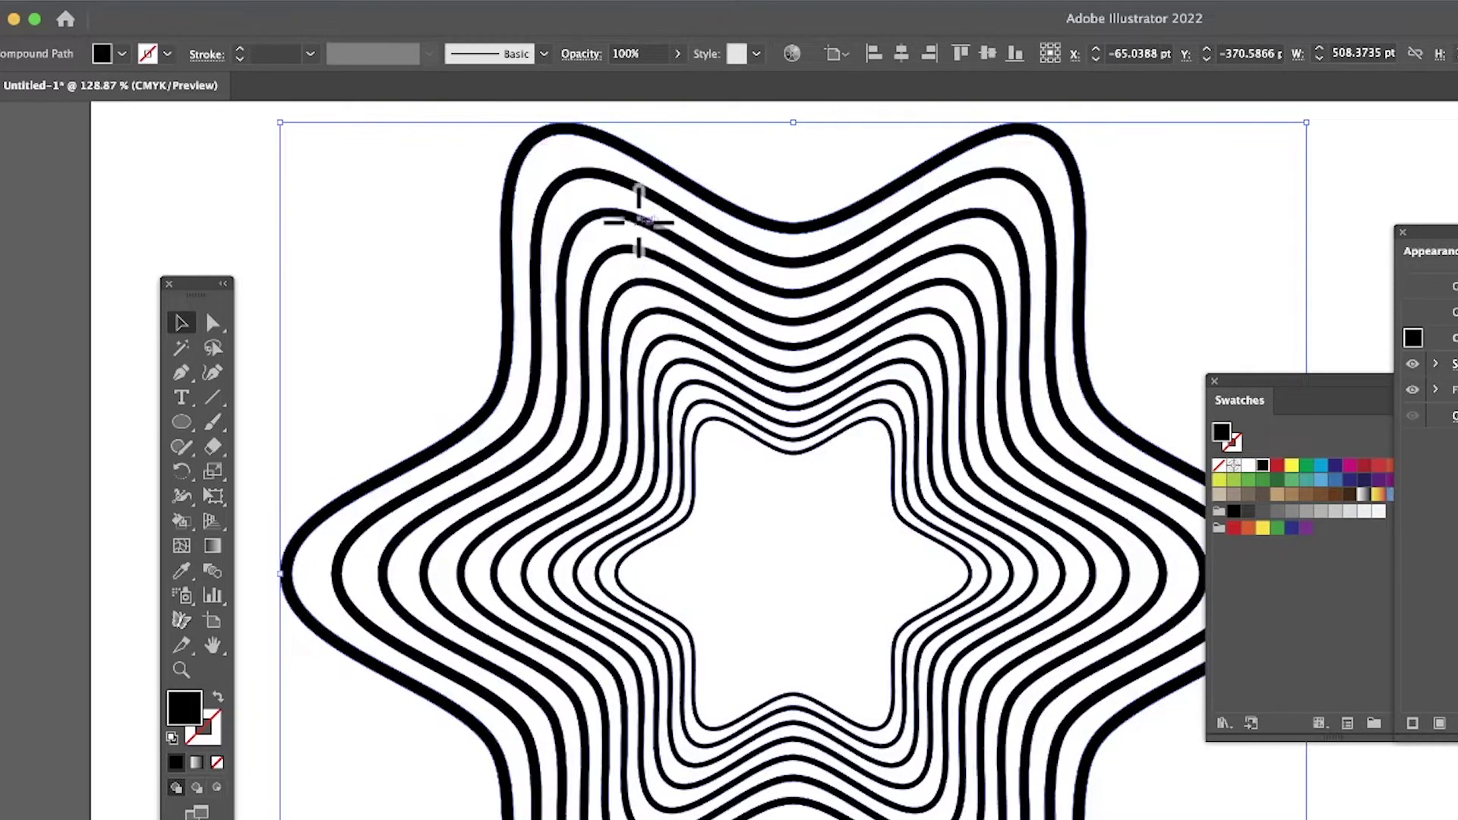
double_click(631, 218)
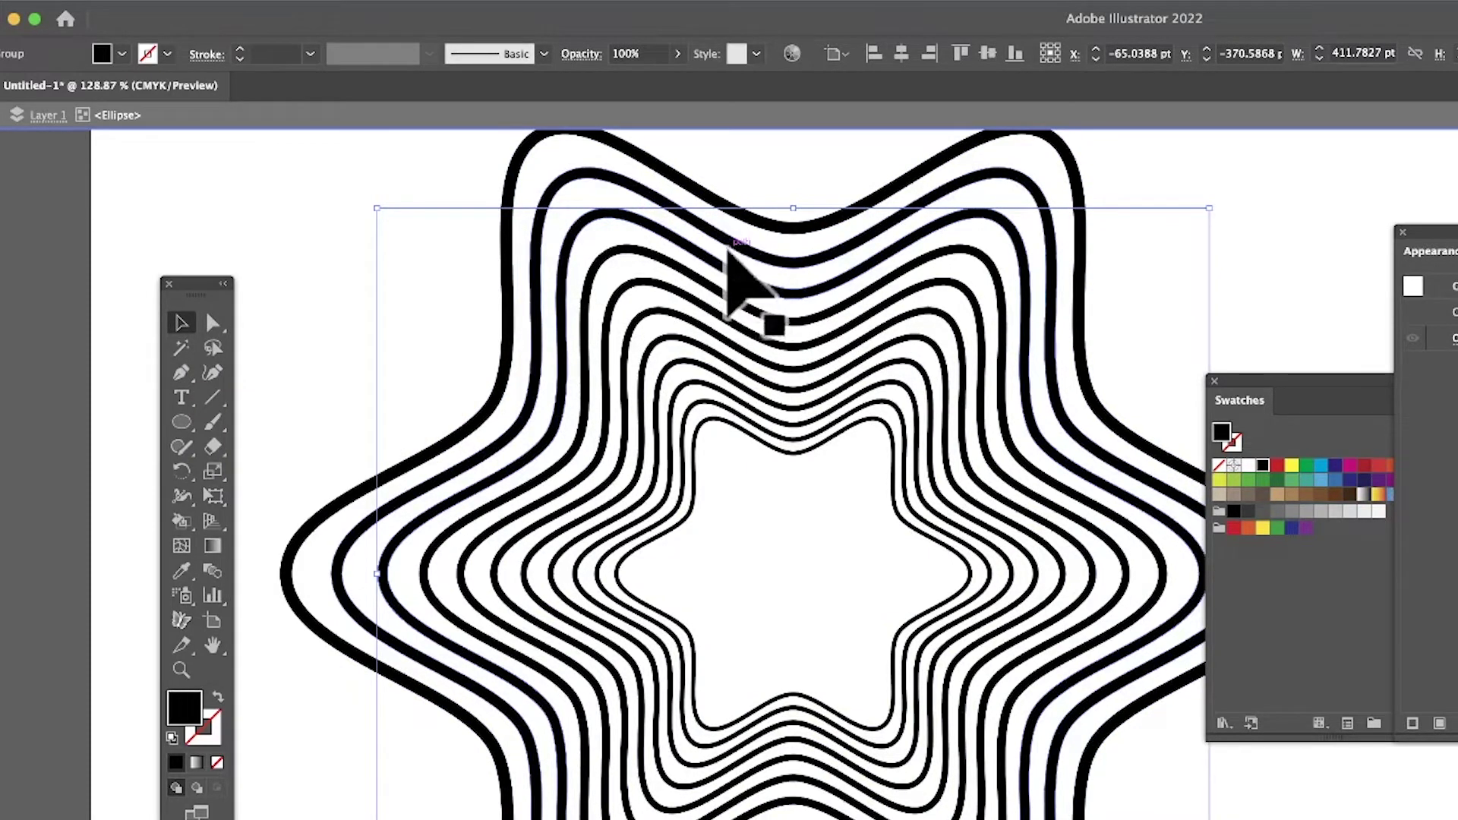
click(748, 285)
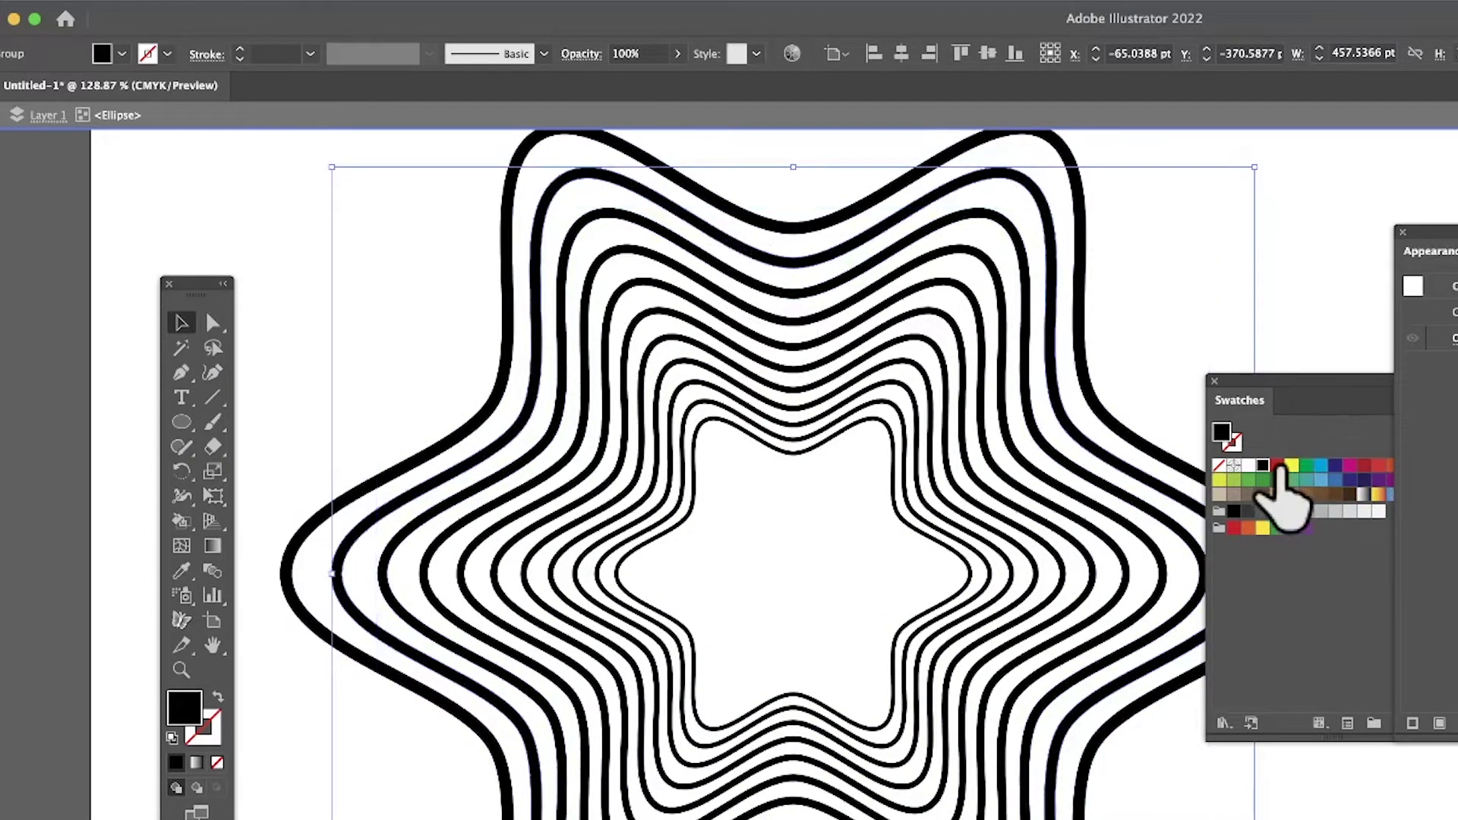
click(1278, 466)
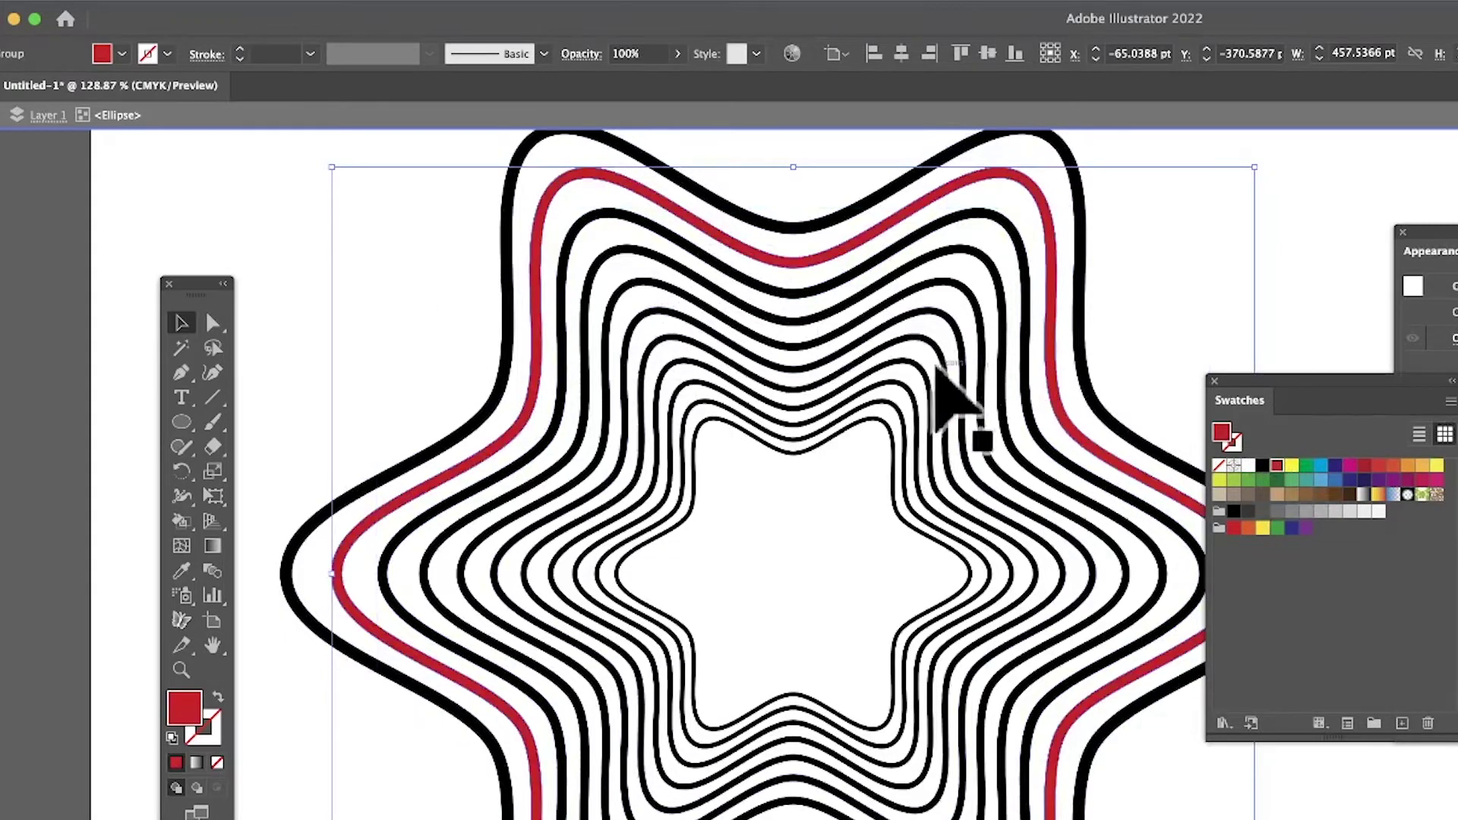
click(1016, 366)
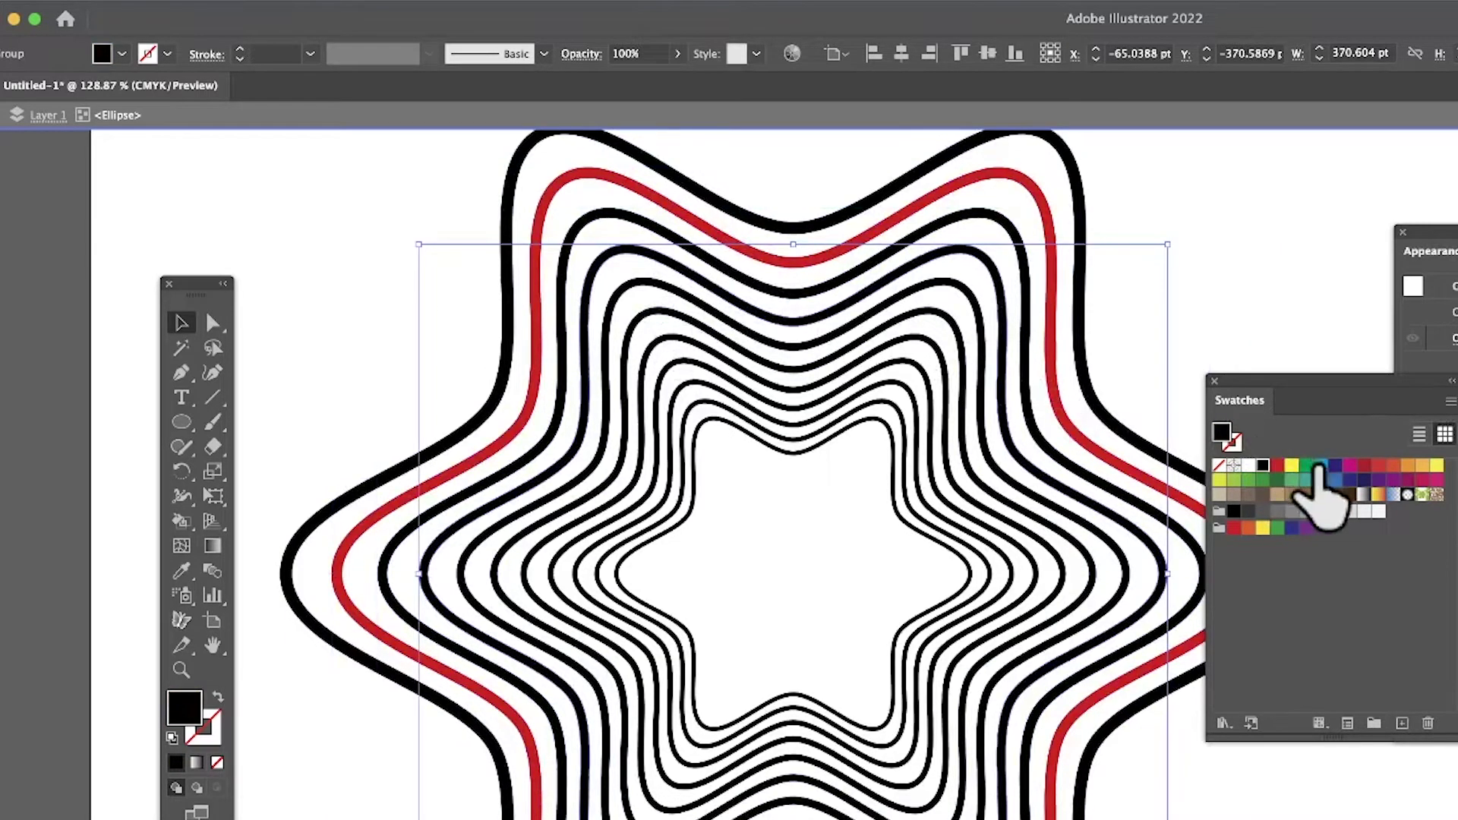
click(1319, 466)
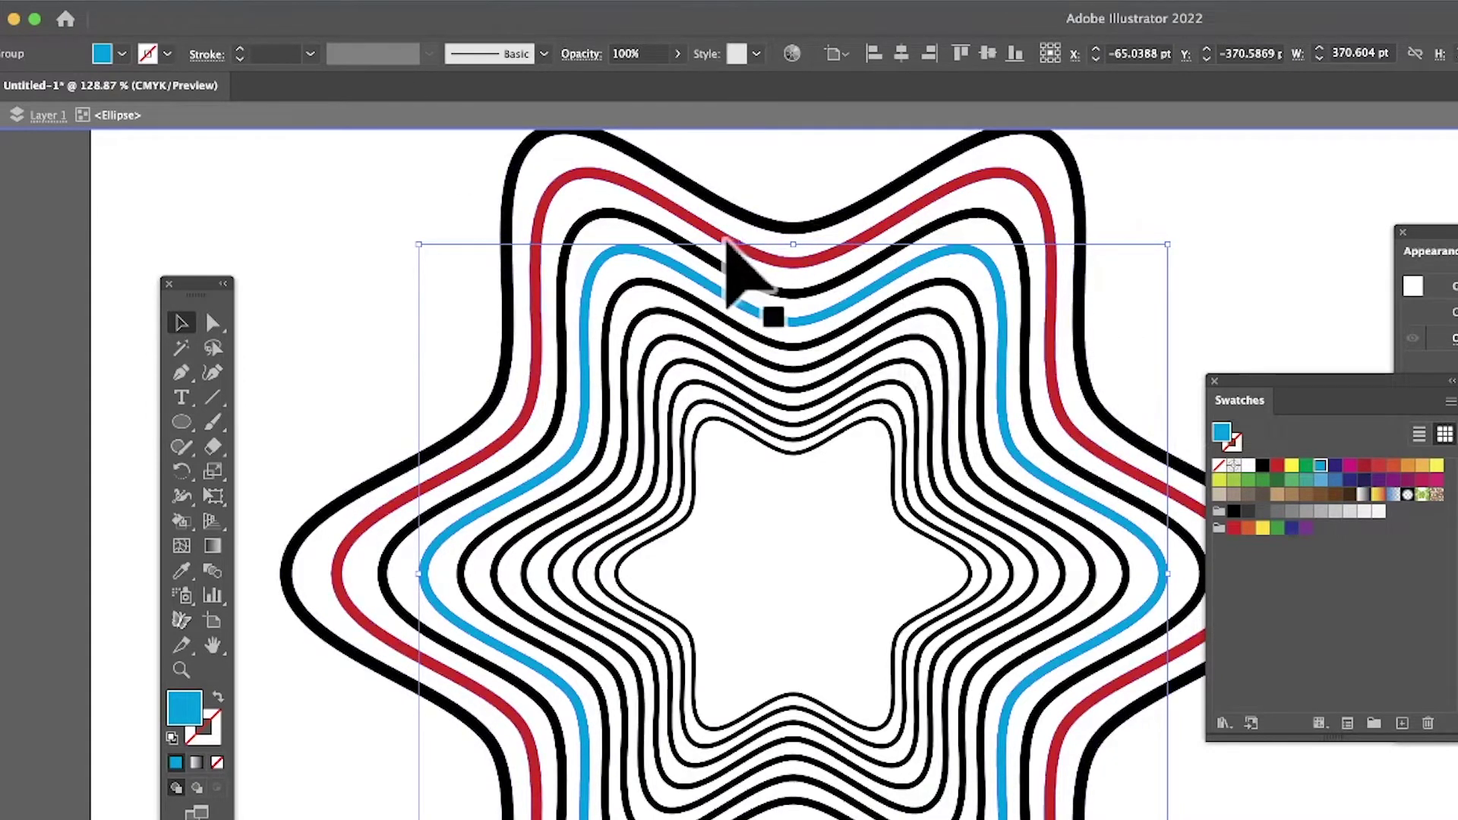
Try a black stroke on the light blue ring, testing weights of 4 pt and 1 pt.
mouse_move(115, 49)
mouse_down()
mouse_move(494, 274)
mouse_move(631, 273)
mouse_move(617, 252)
mouse_move(156, 45)
mouse_up()
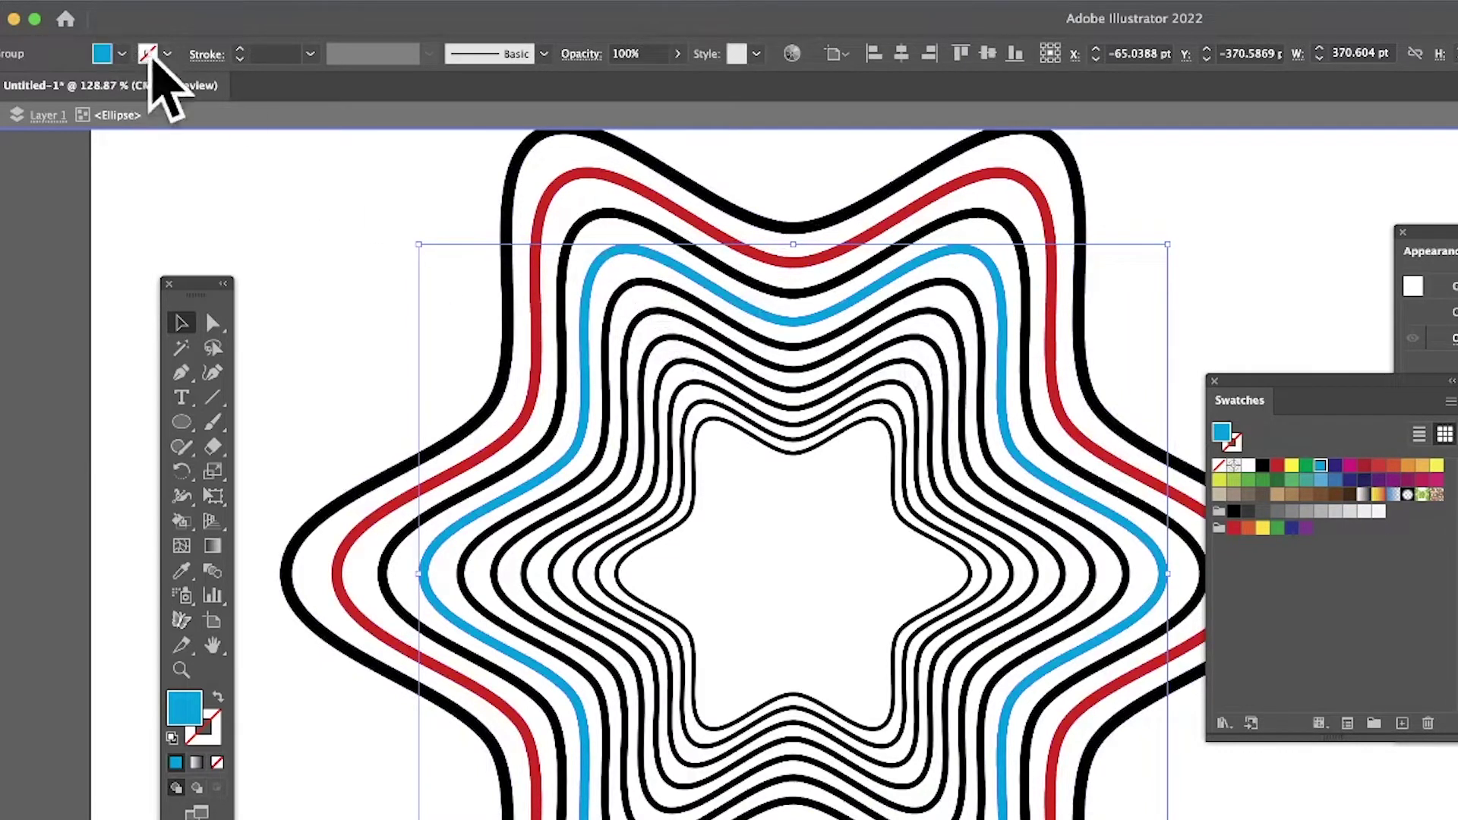
click(167, 55)
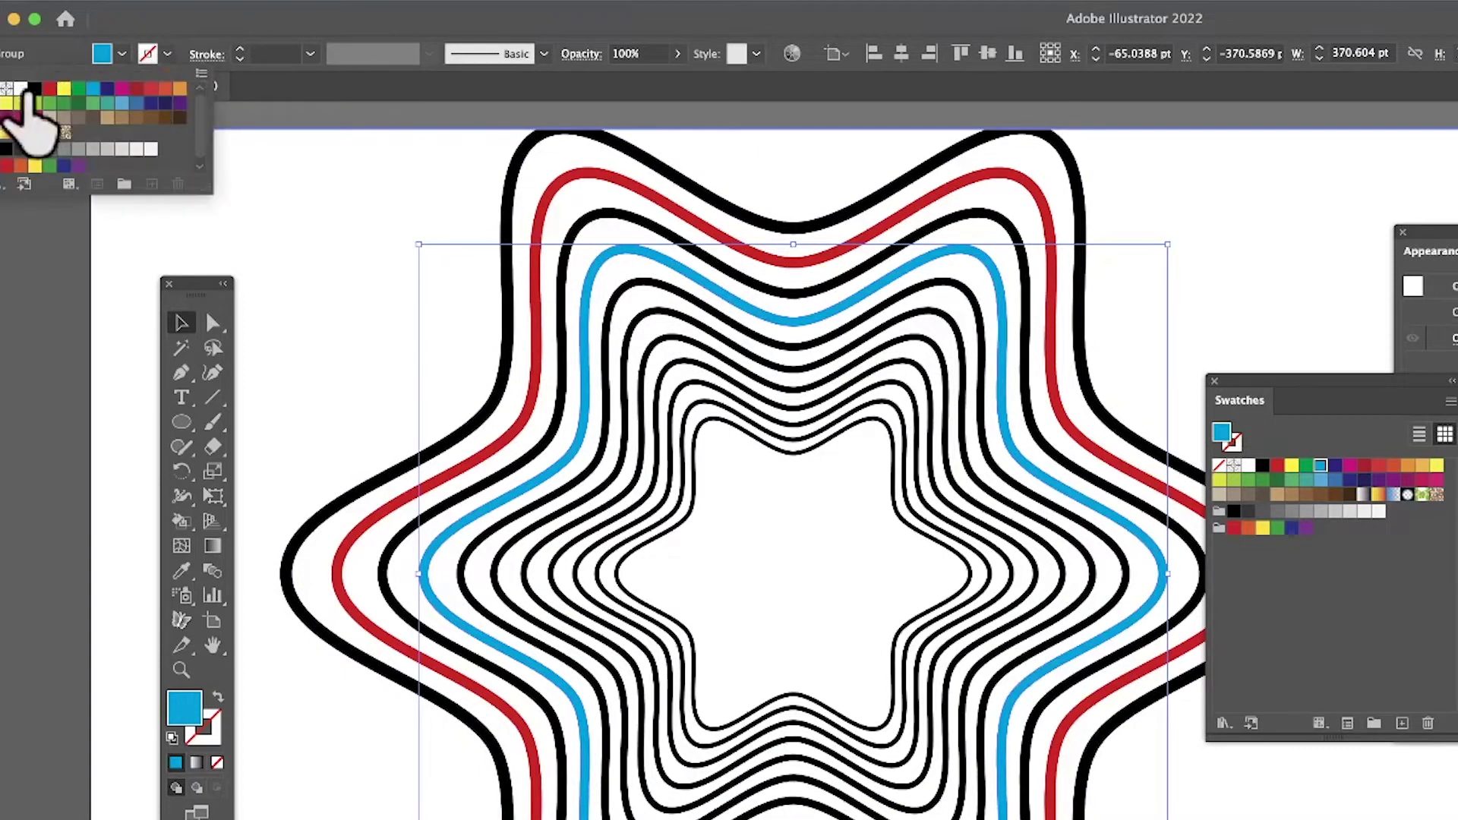
click(35, 88)
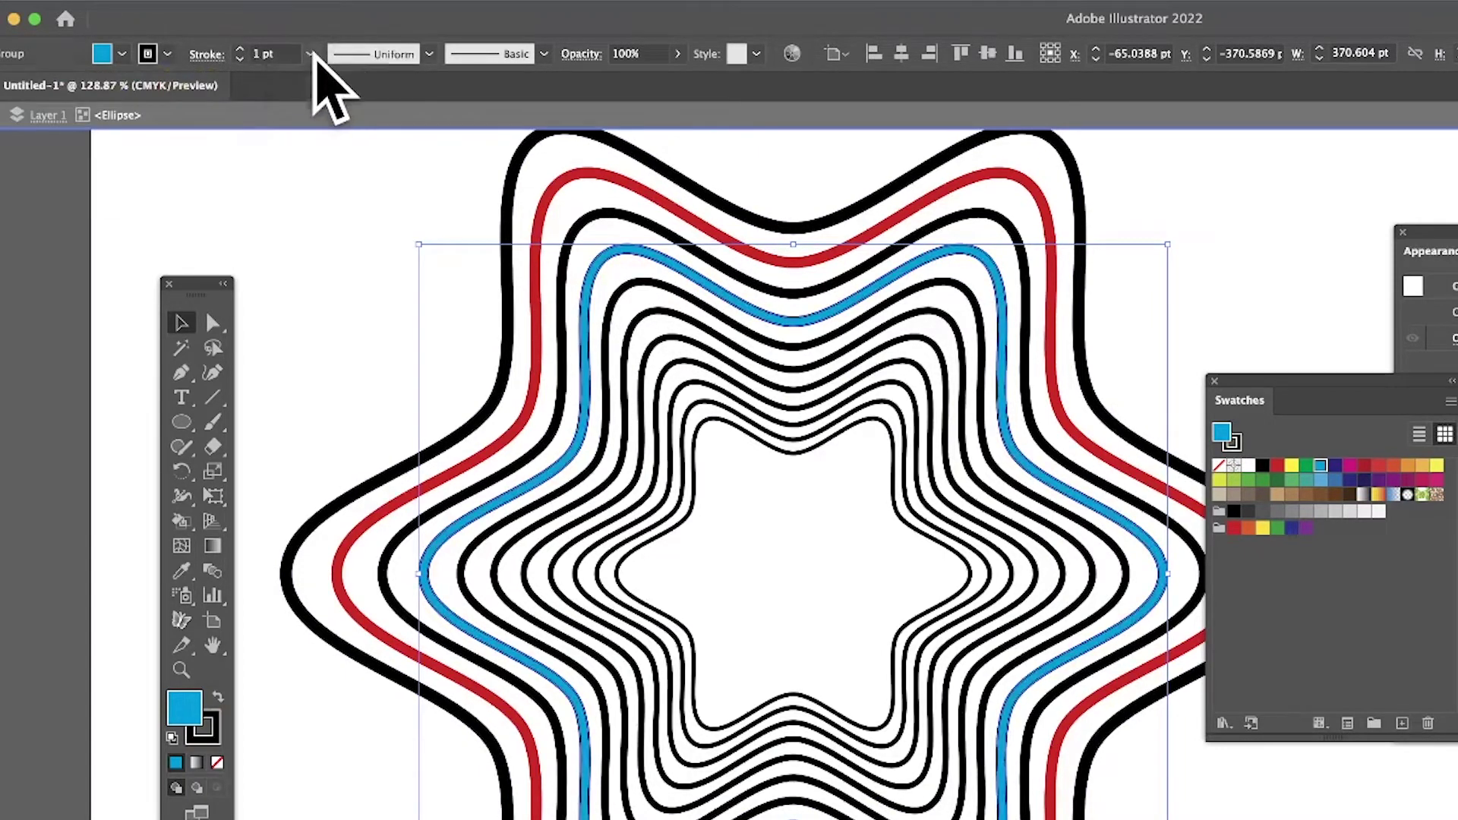
click(311, 53)
click(346, 243)
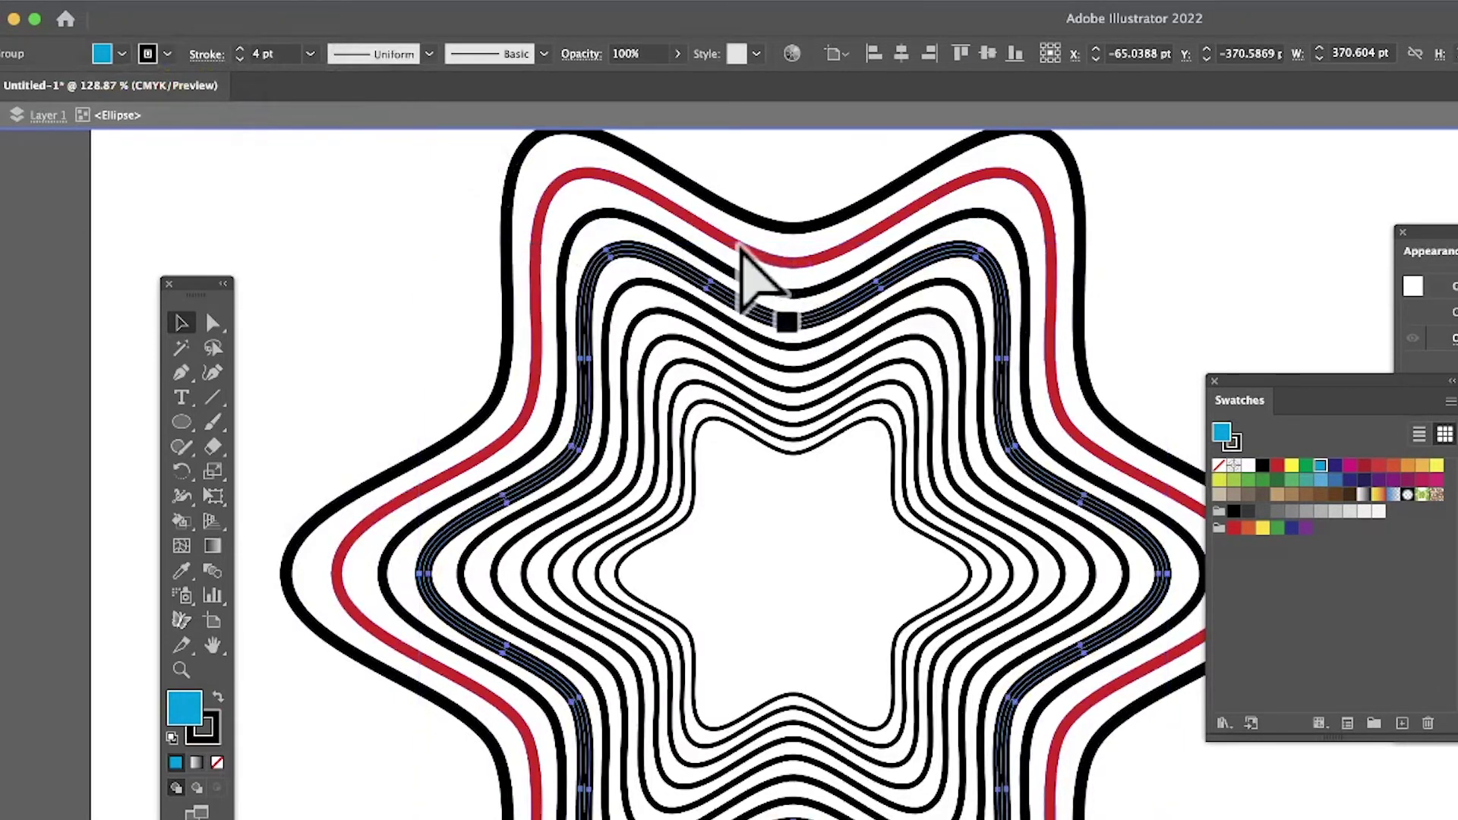
click(311, 53)
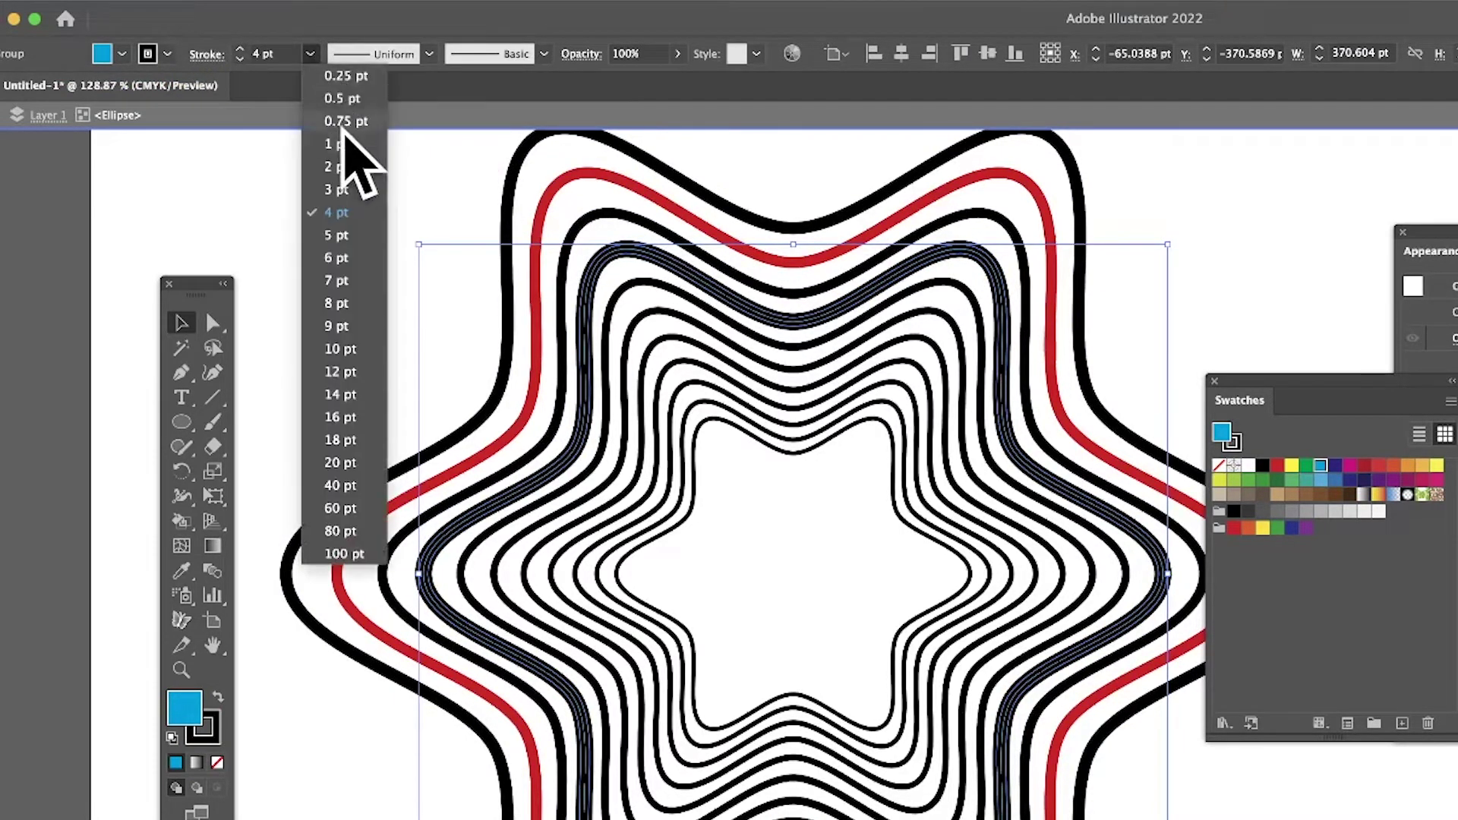
click(343, 135)
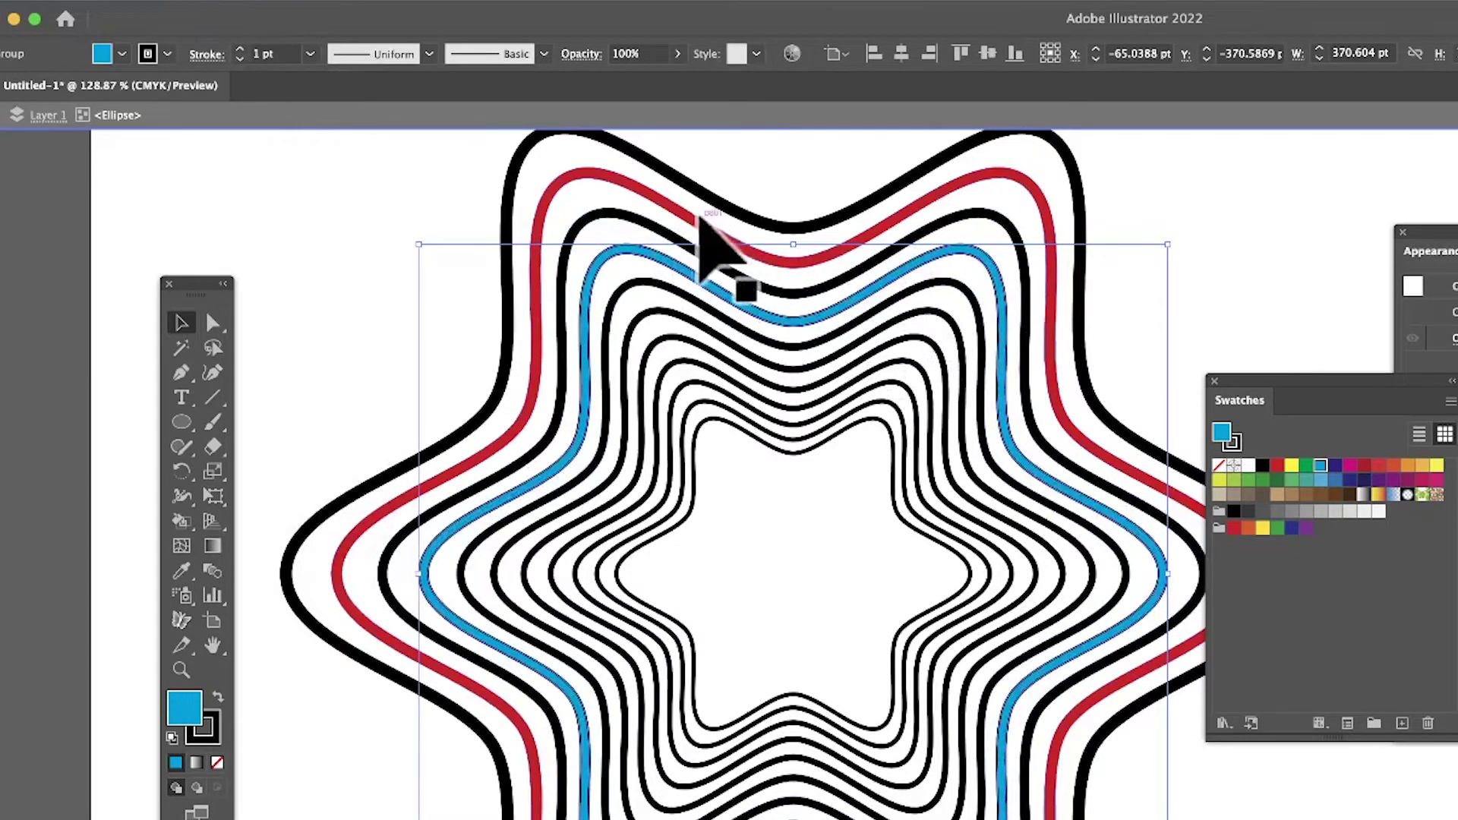
click(683, 213)
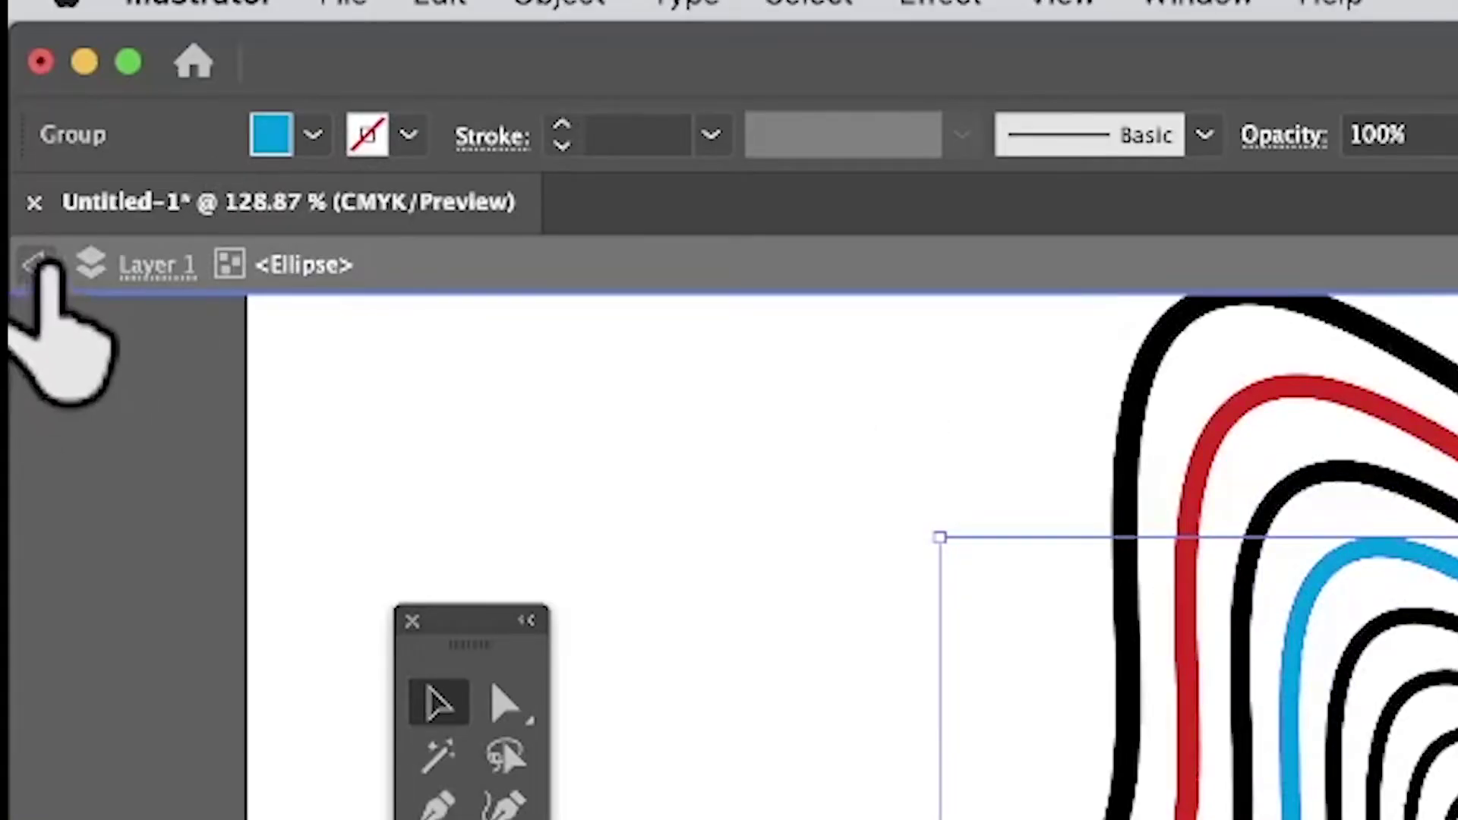
Leave isolation mode and ungroup the whole star artwork into separate rings.
click(34, 264)
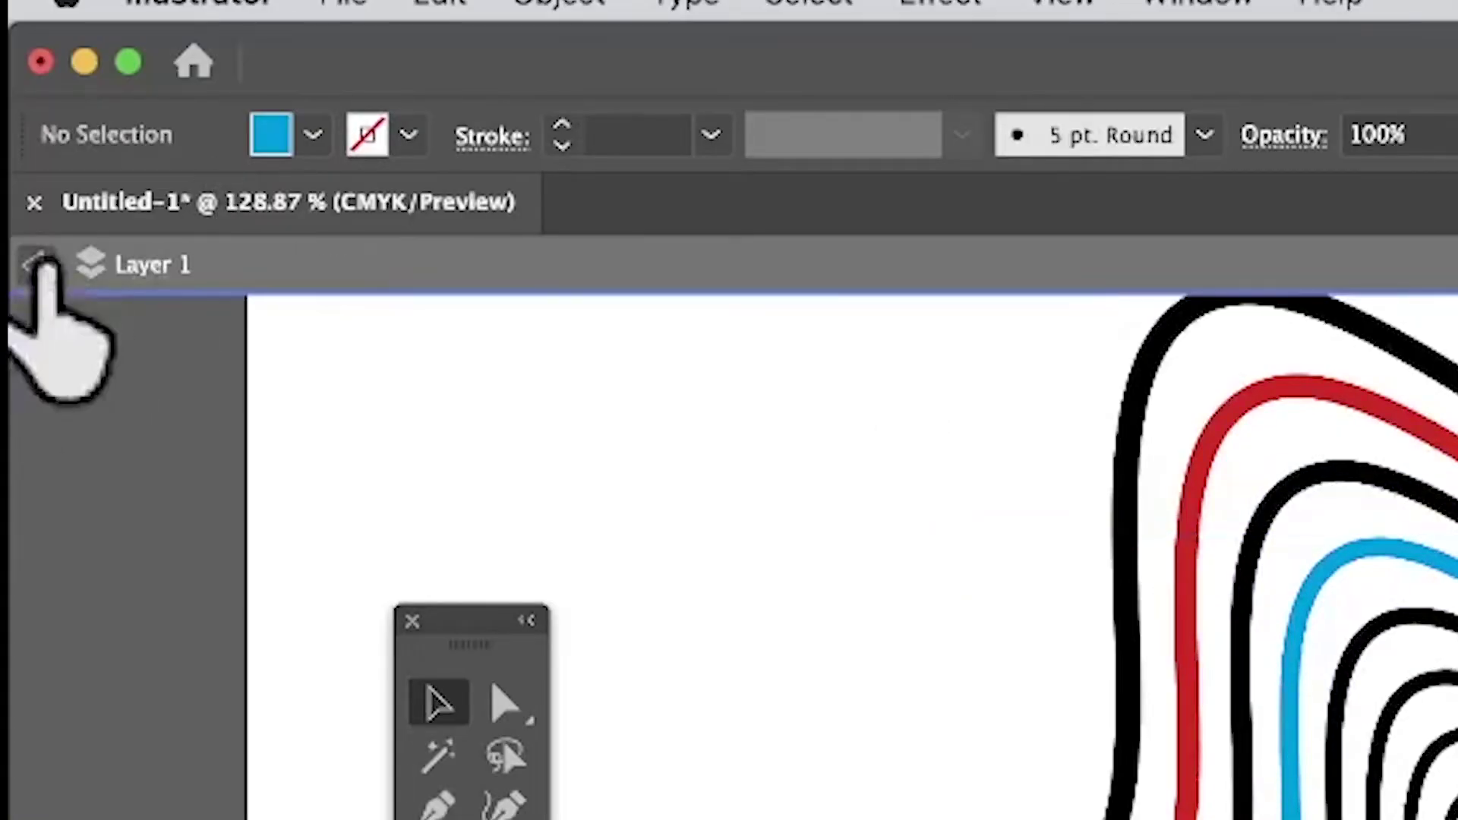
click(1138, 344)
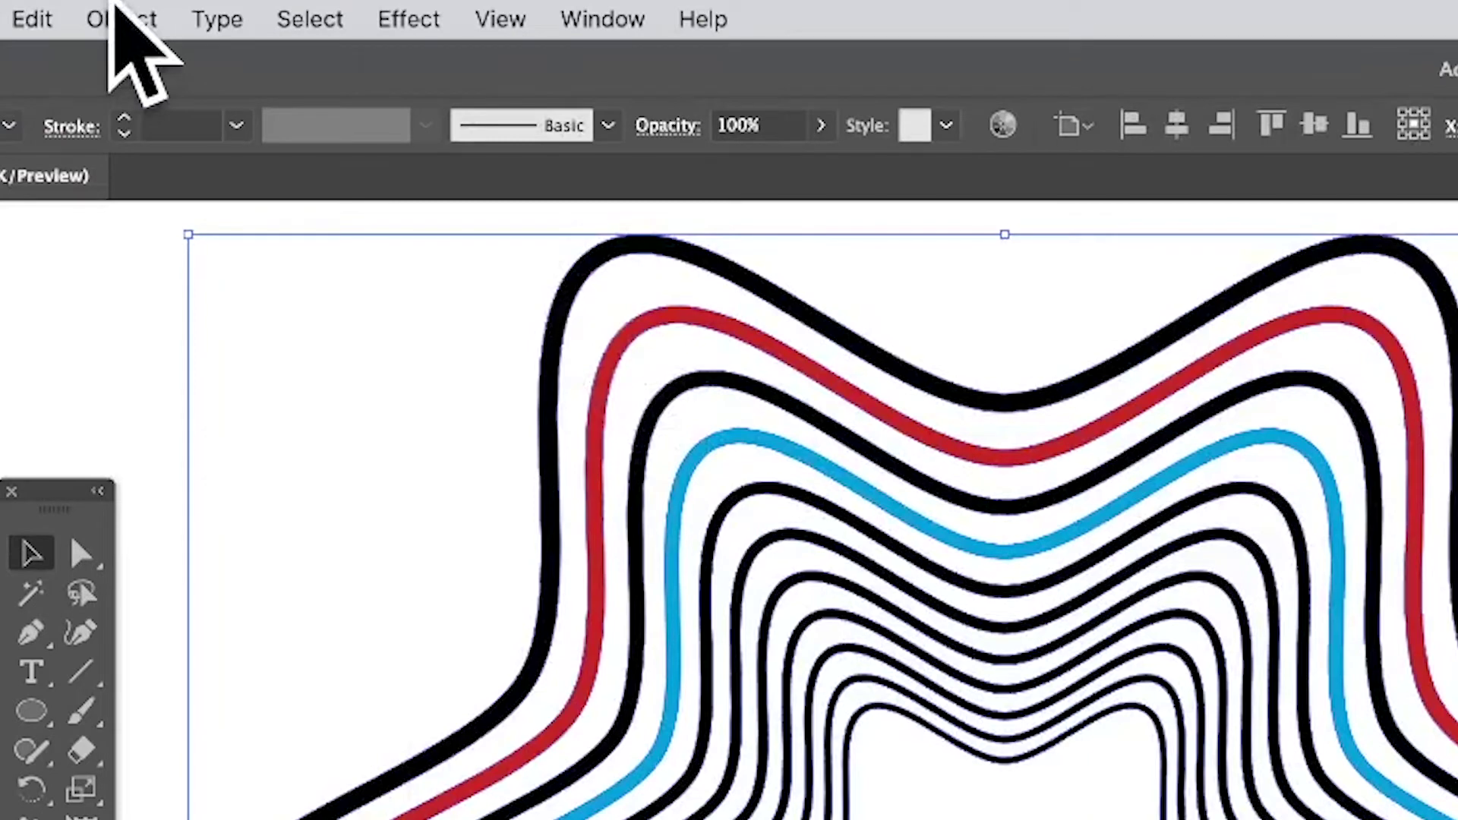
click(120, 13)
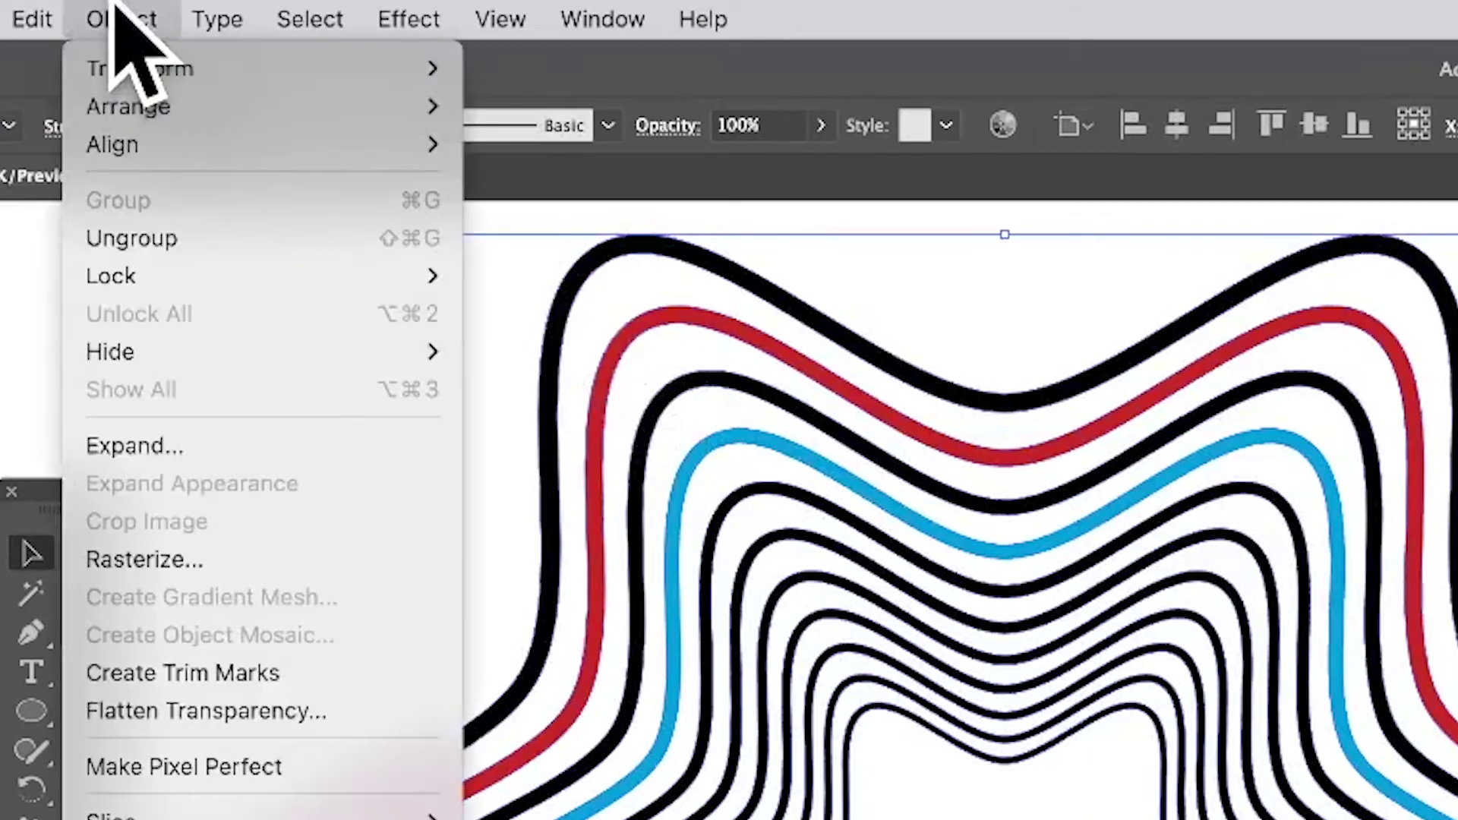
click(176, 239)
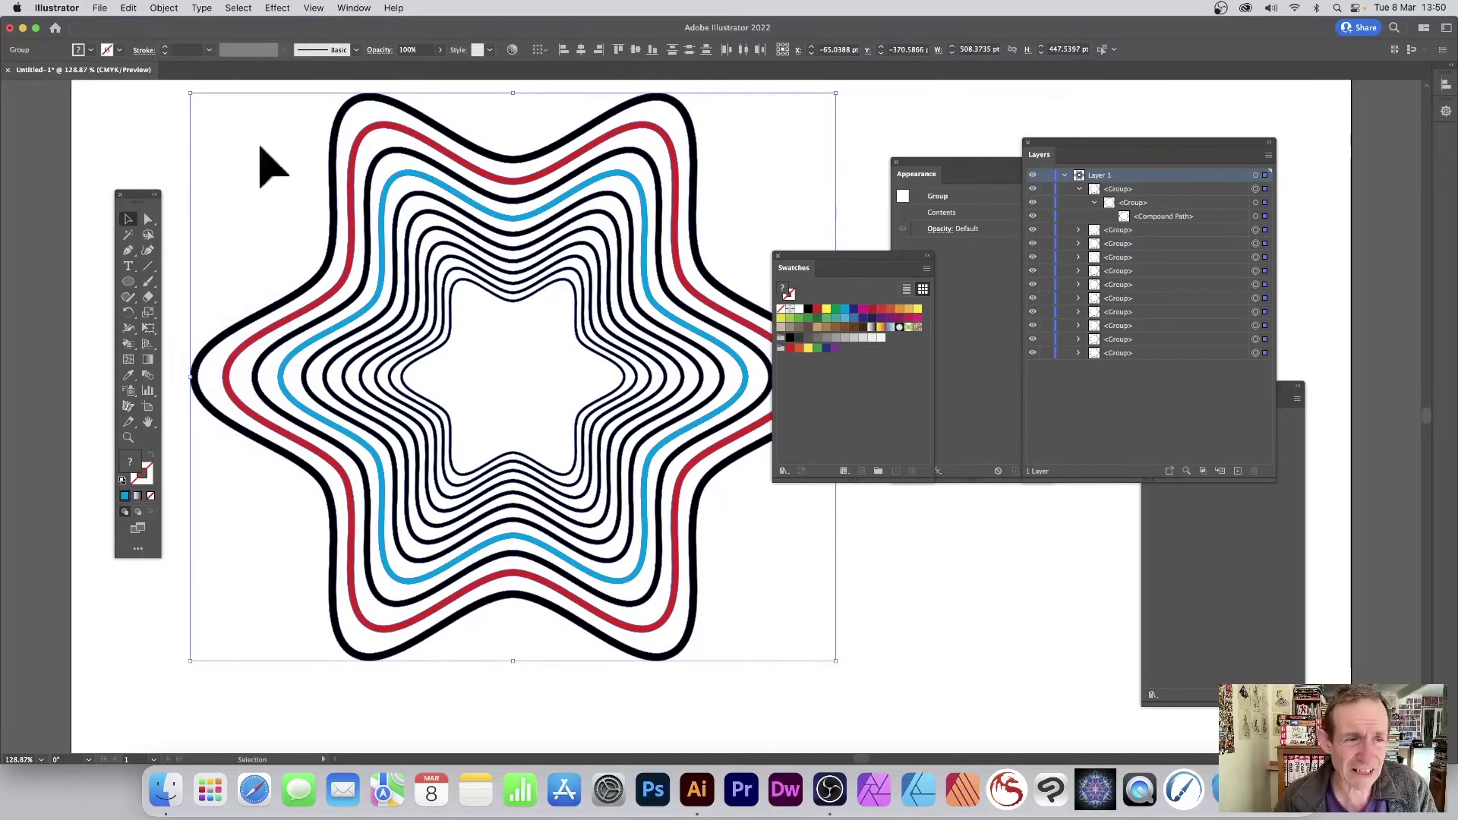
Recolor the red ring and the light blue ring black to match the other rings.
click(169, 161)
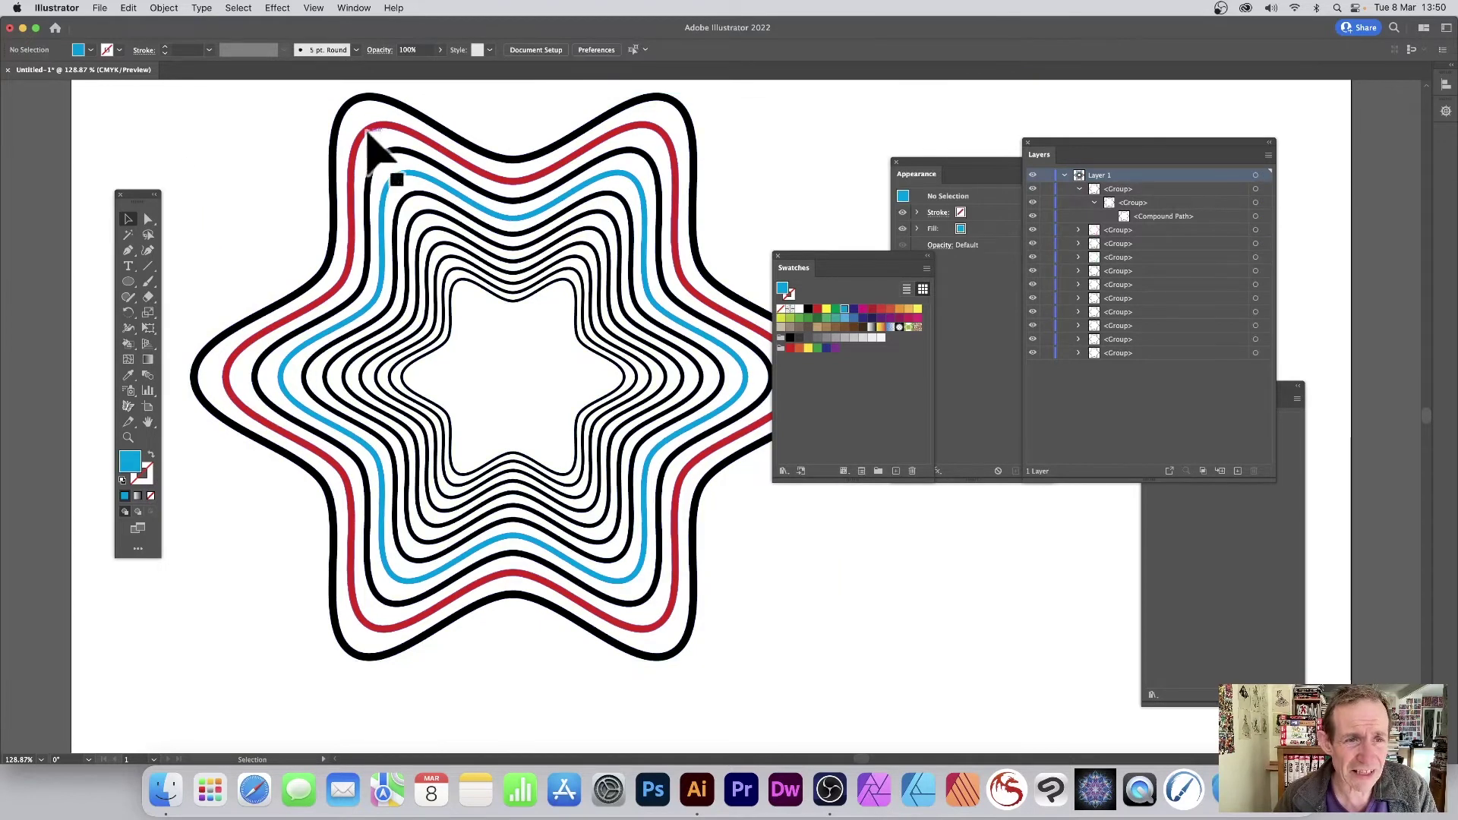
click(368, 132)
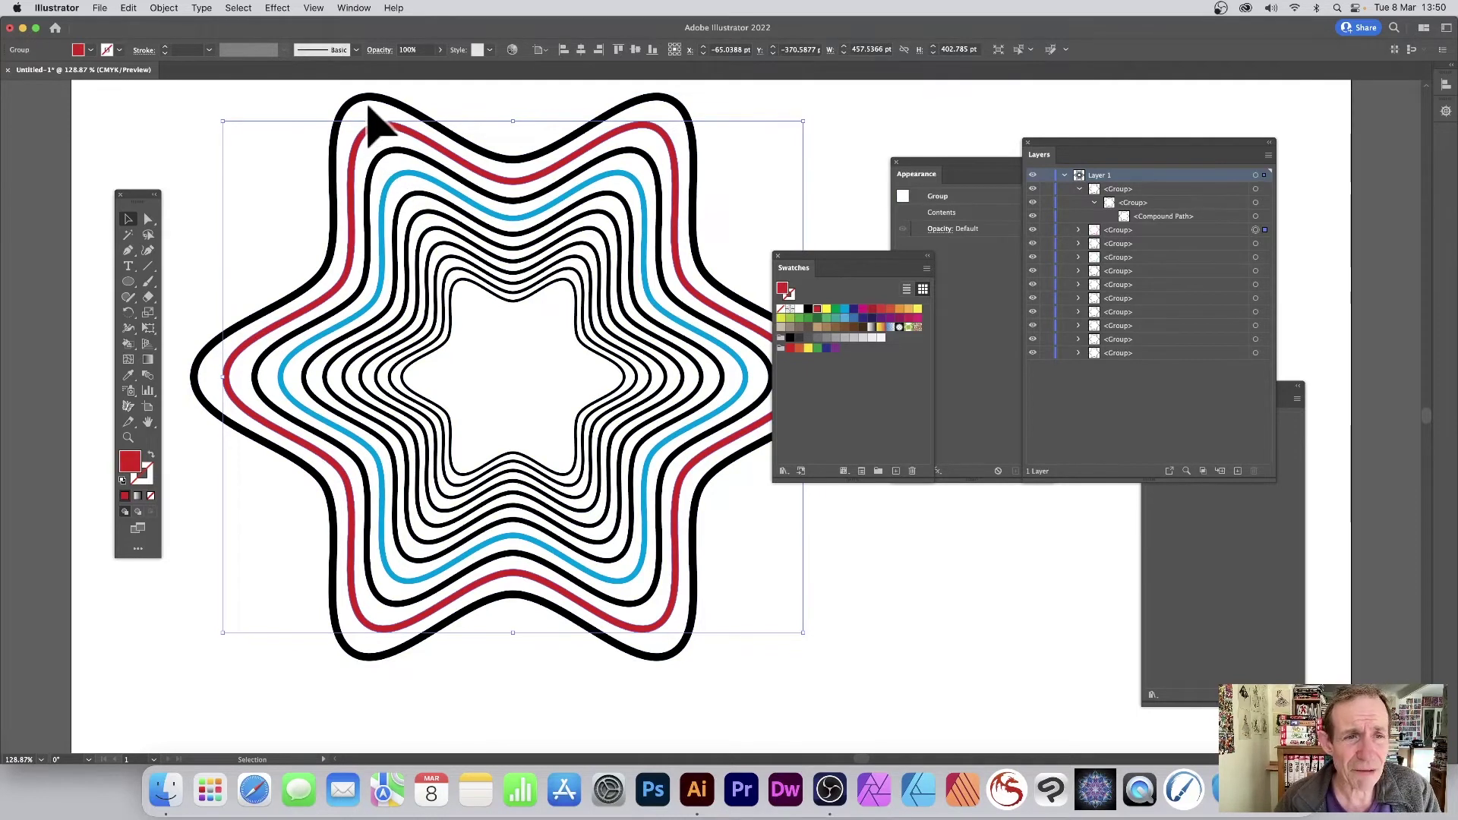
click(808, 310)
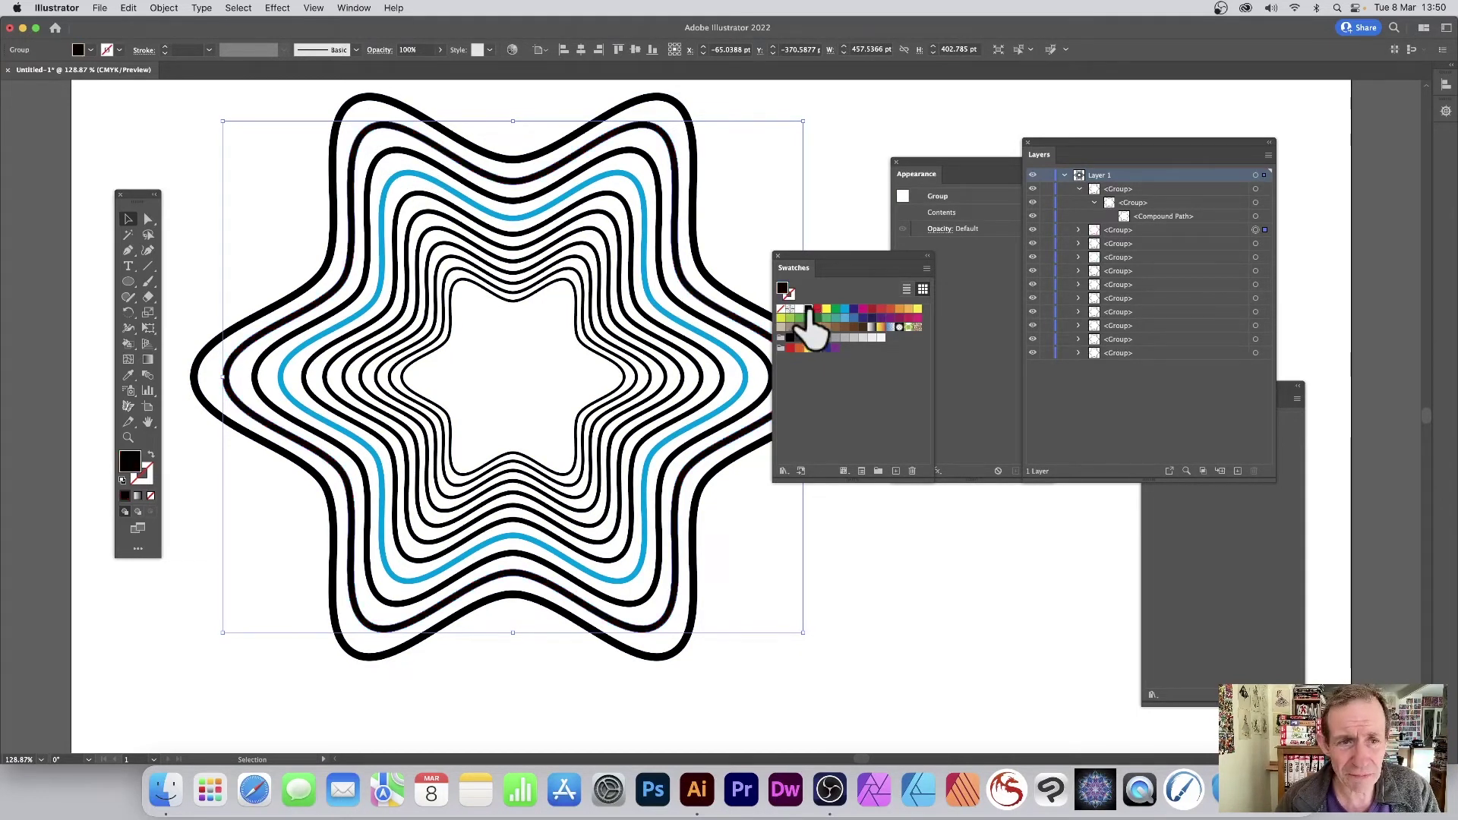
click(537, 218)
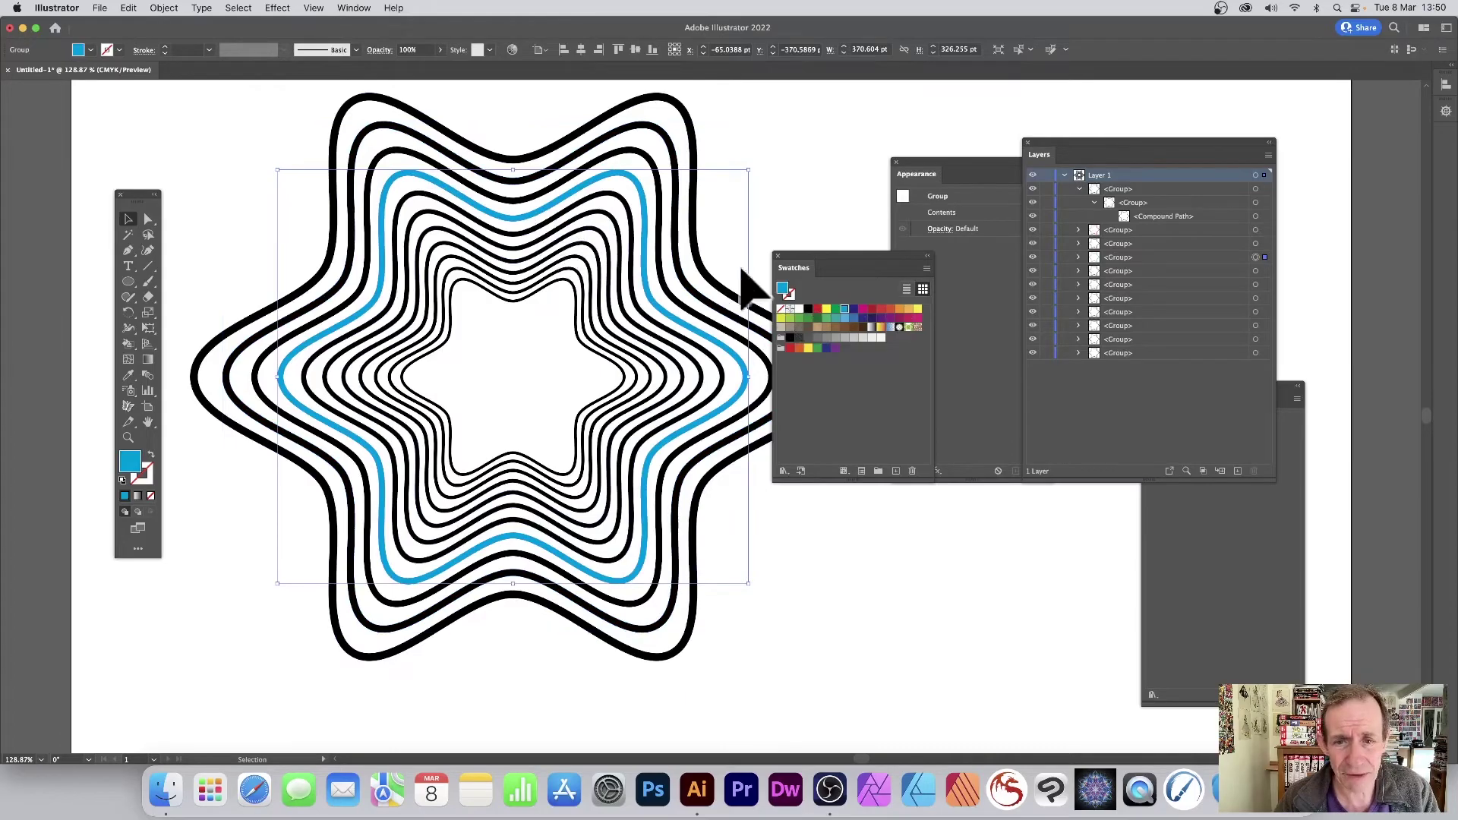
click(808, 310)
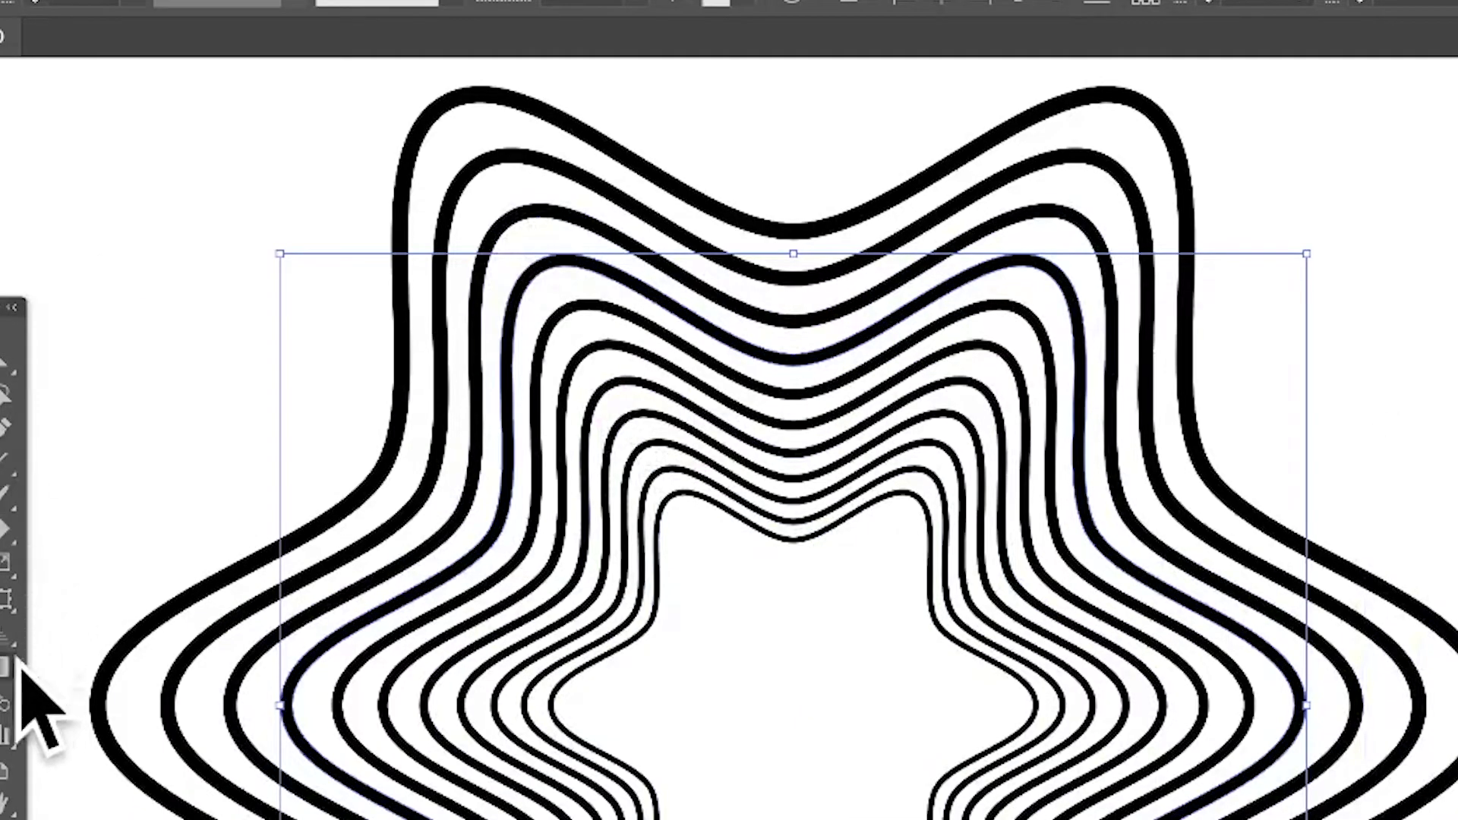
Select all the rings and convert them into a Live Paint group, filling the outermost band light blue.
drag(53, 72, 1077, 795)
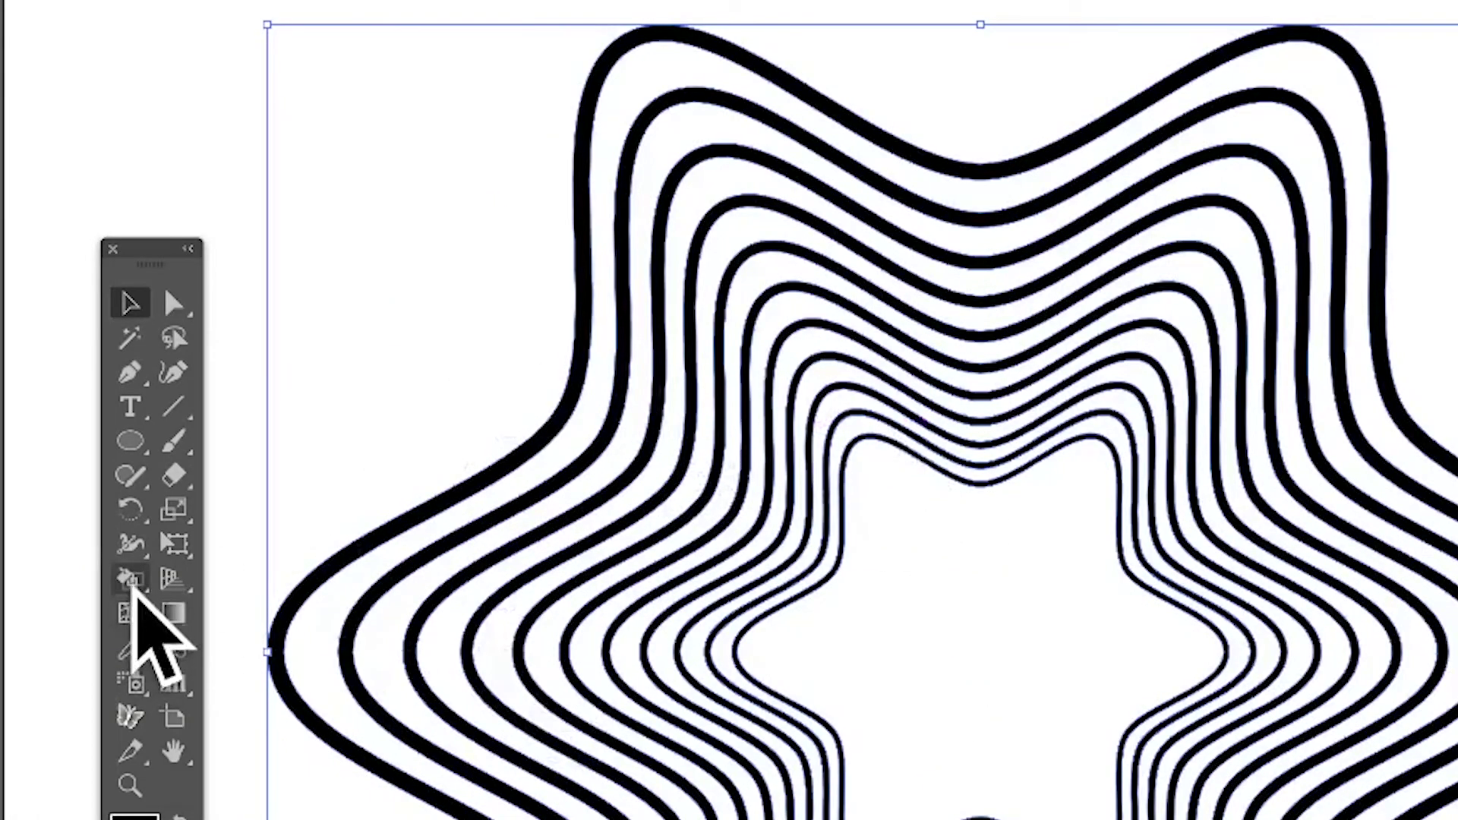
mouse_move(129, 580)
mouse_down()
mouse_move(220, 608)
mouse_move(307, 604)
mouse_move(288, 618)
mouse_up()
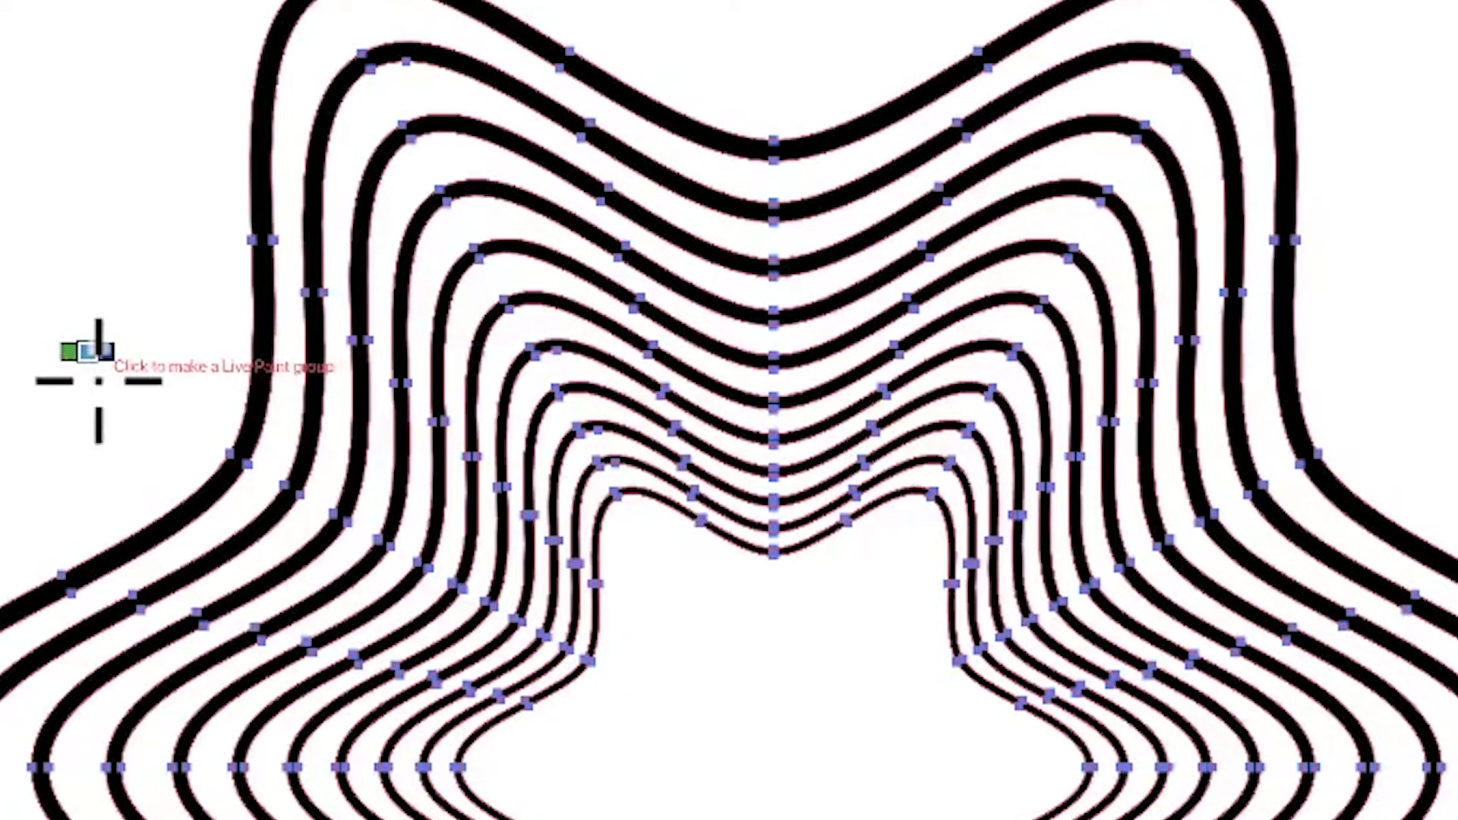
click(286, 378)
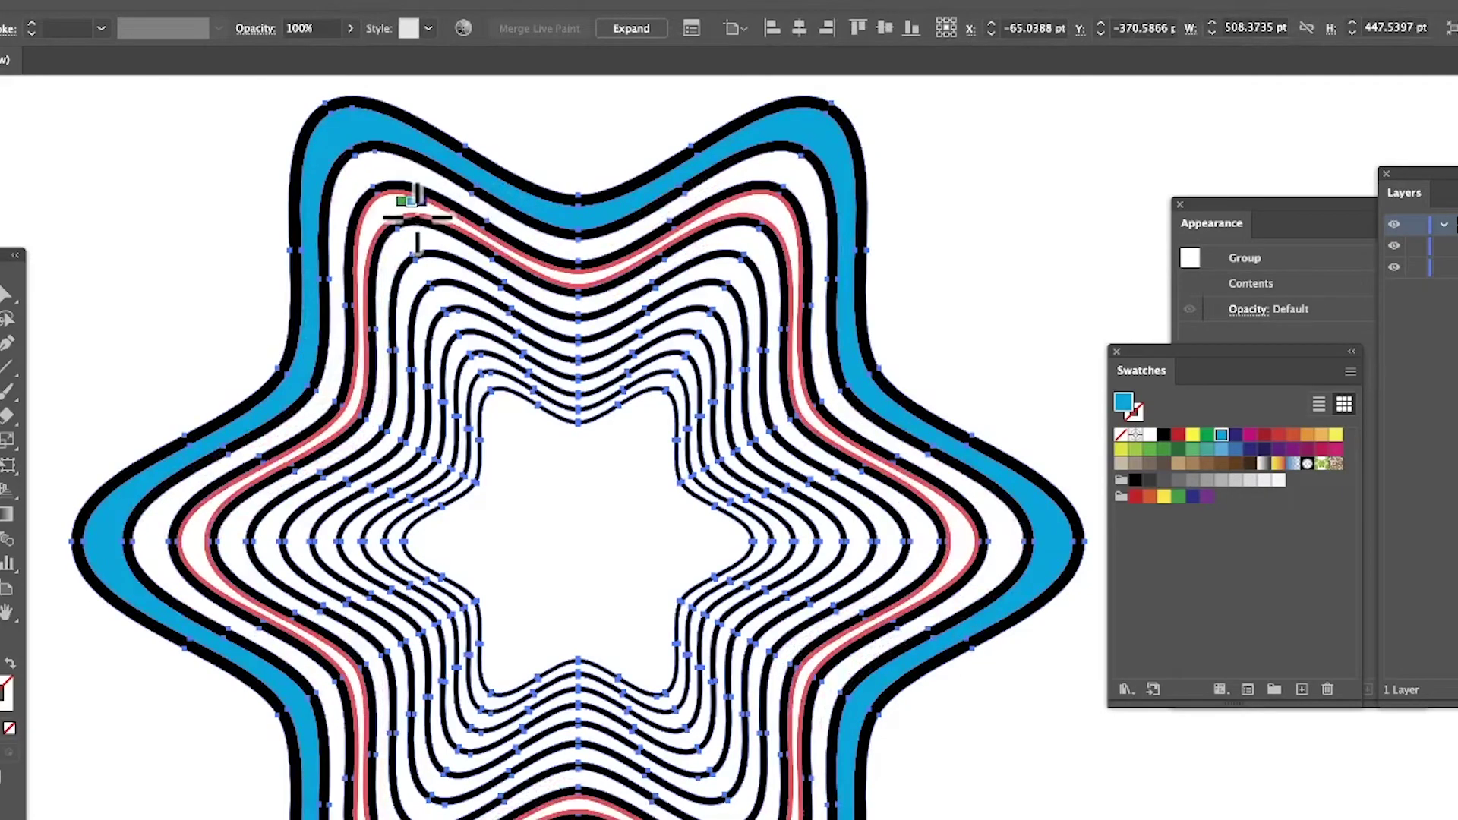
Paint the next three bands inward dark blue, magenta and red with the Live Paint Bucket.
click(353, 180)
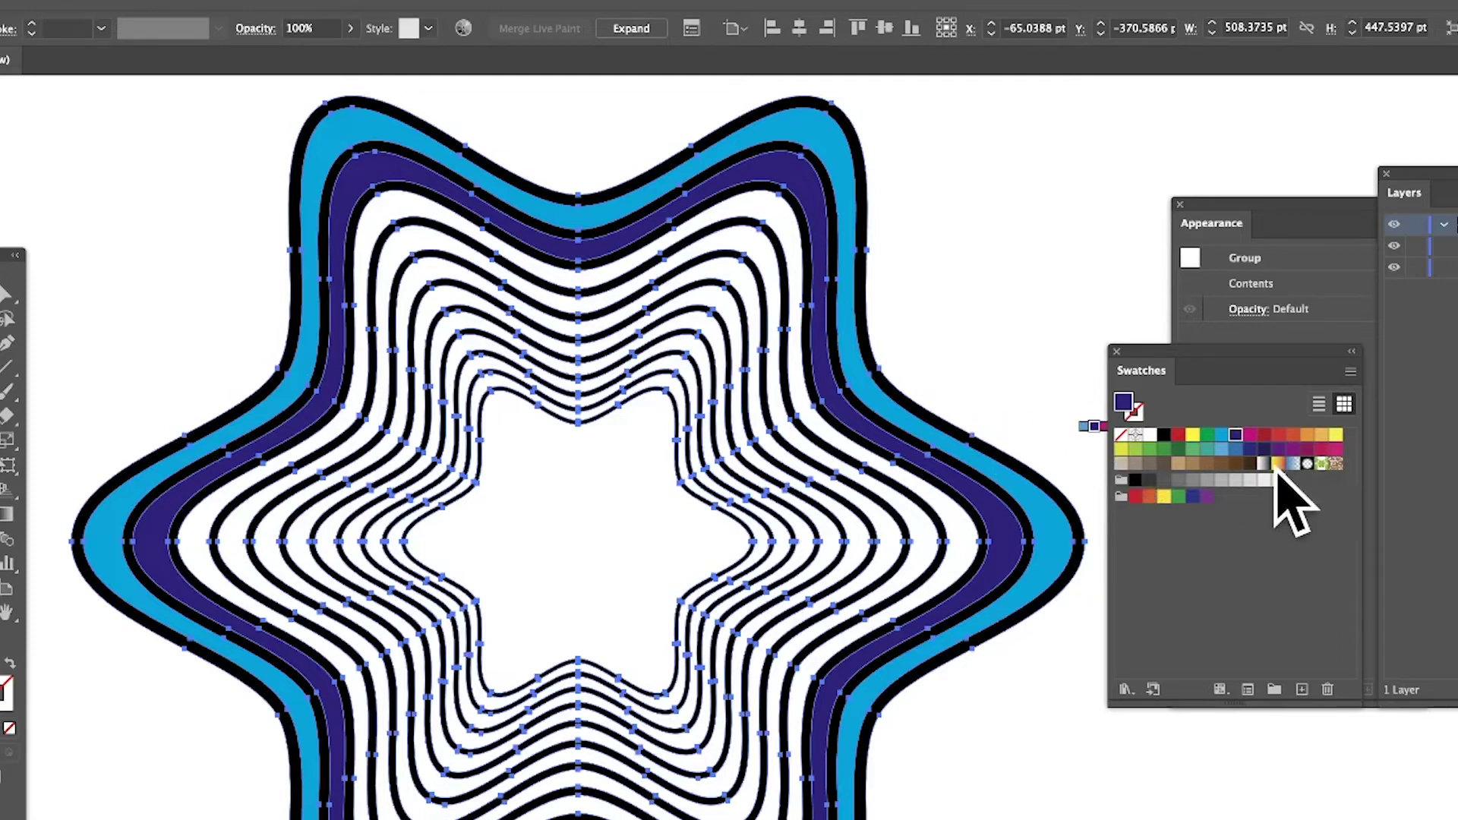
click(1251, 434)
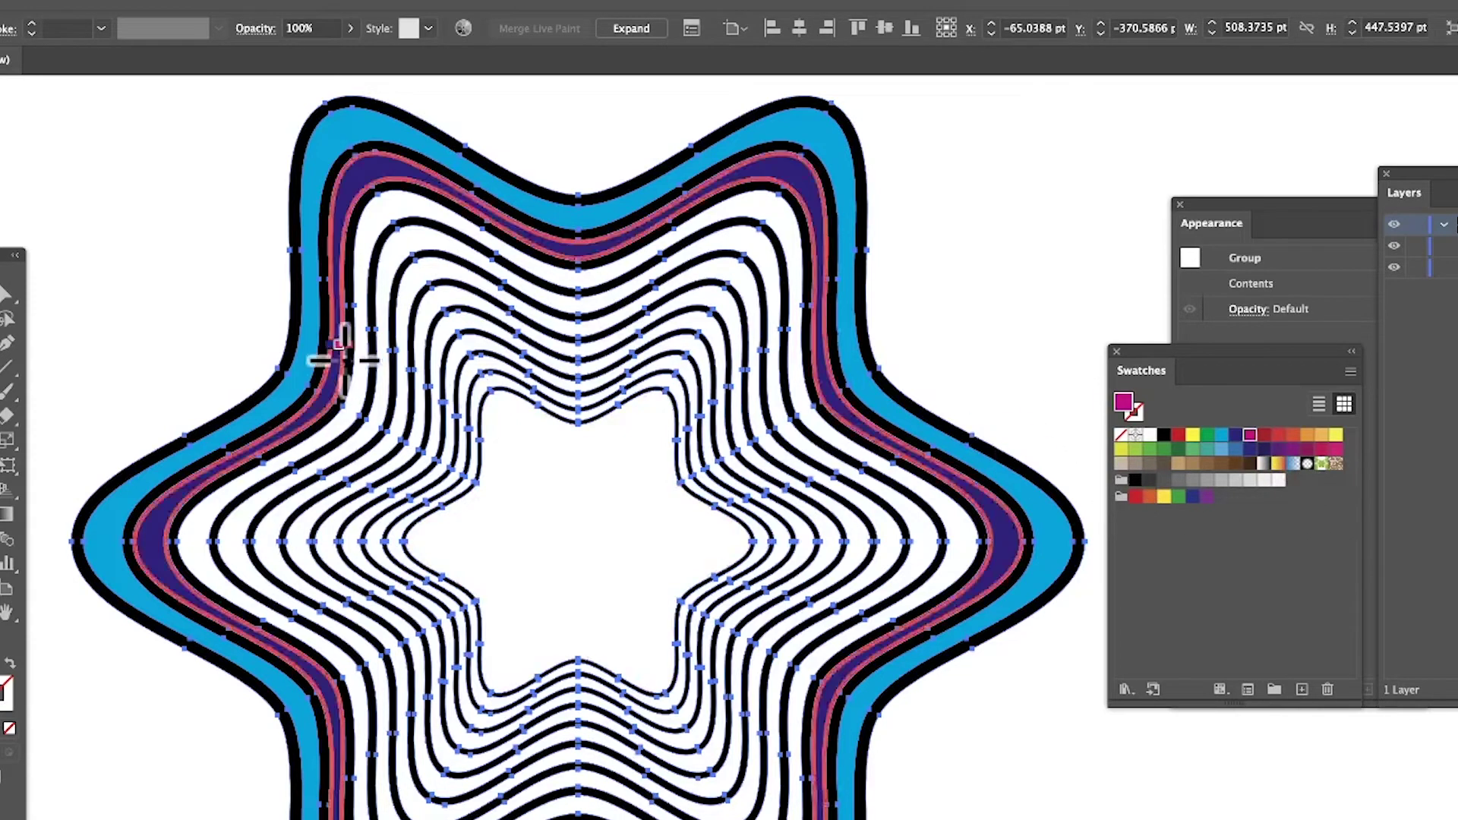
click(368, 215)
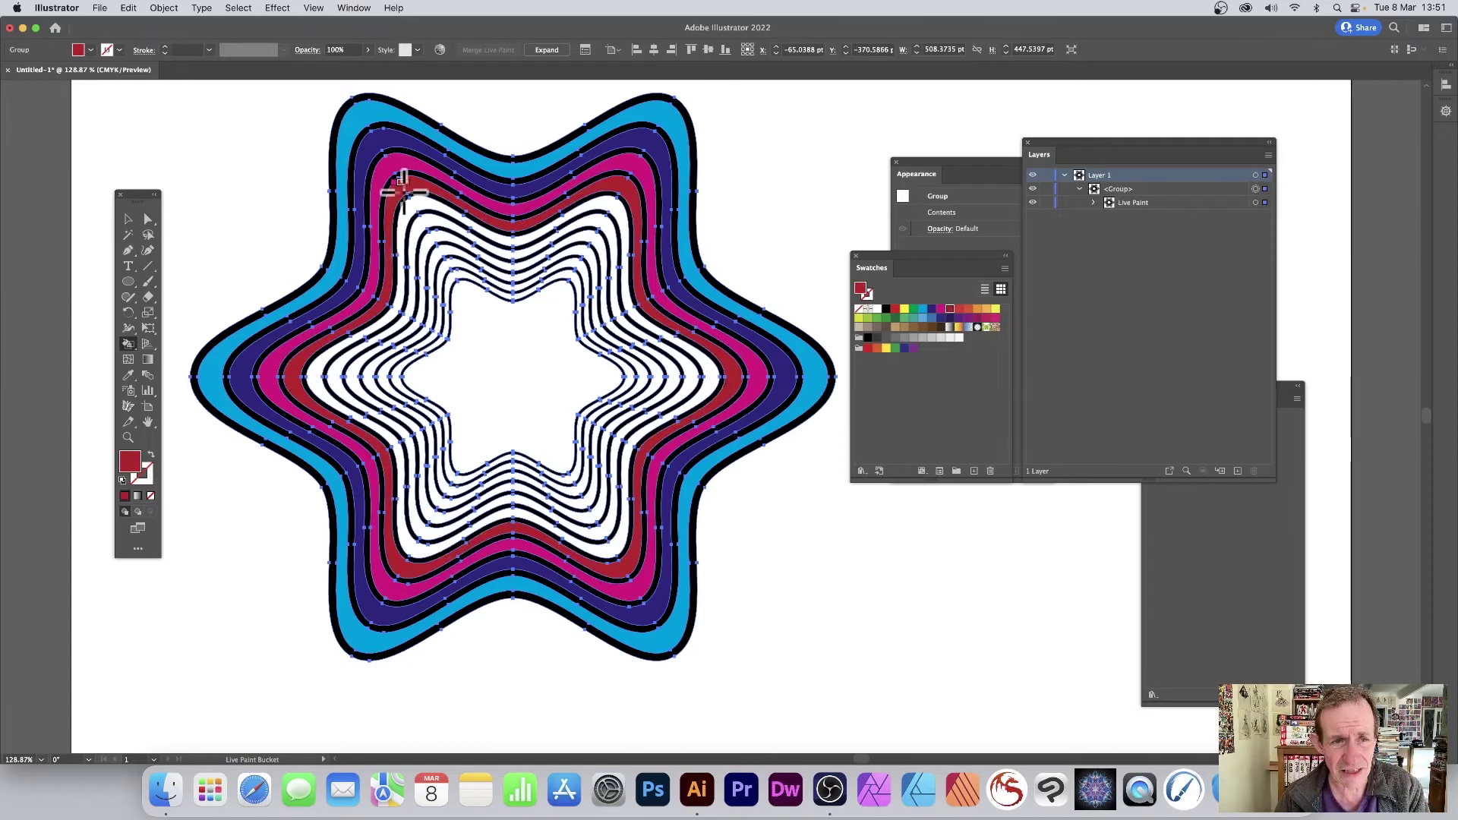
Paint the fifth band from the outside orange with the Live Paint Bucket.
key(Right)
click(413, 202)
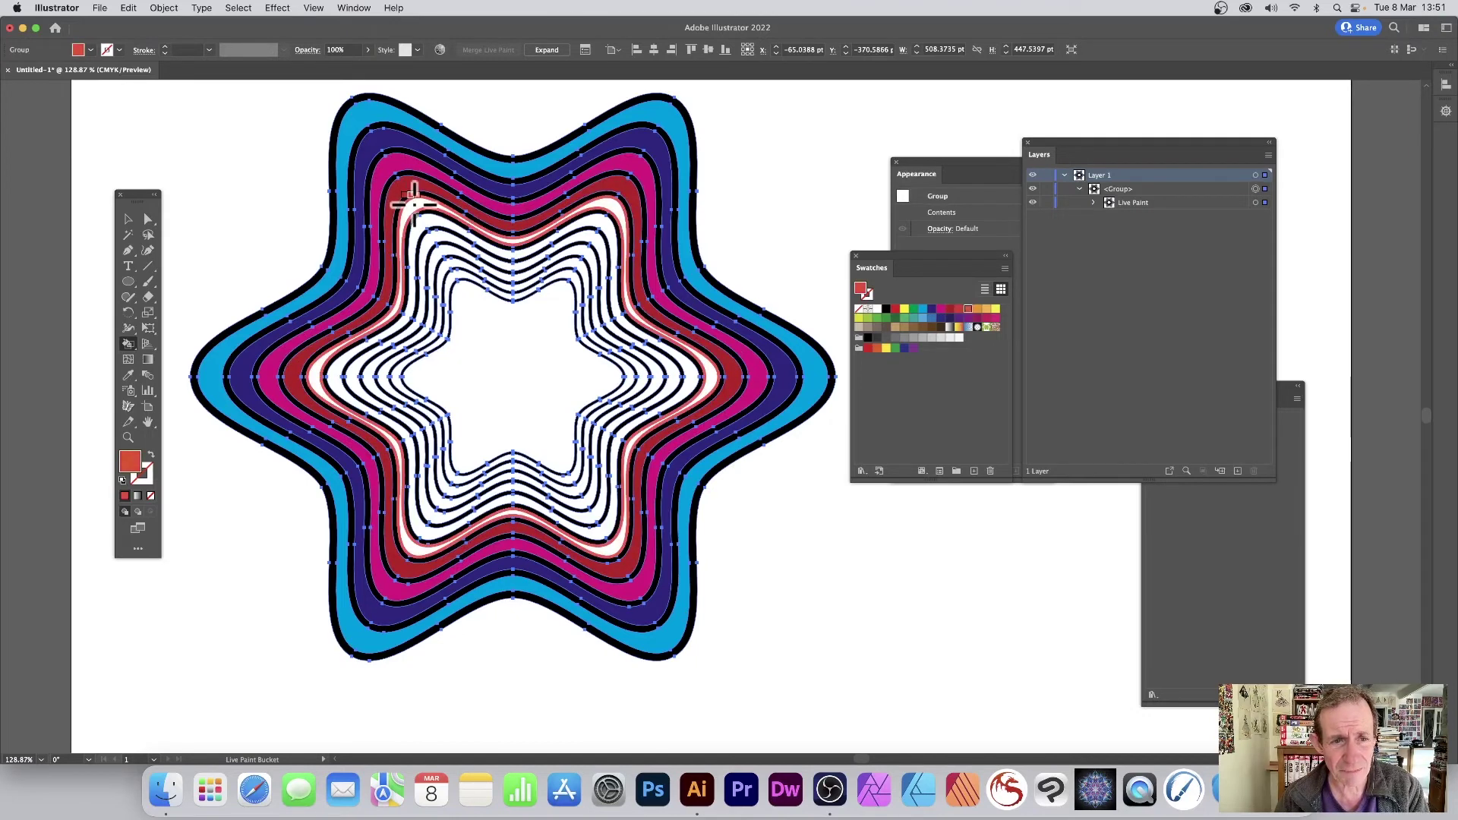
click(412, 202)
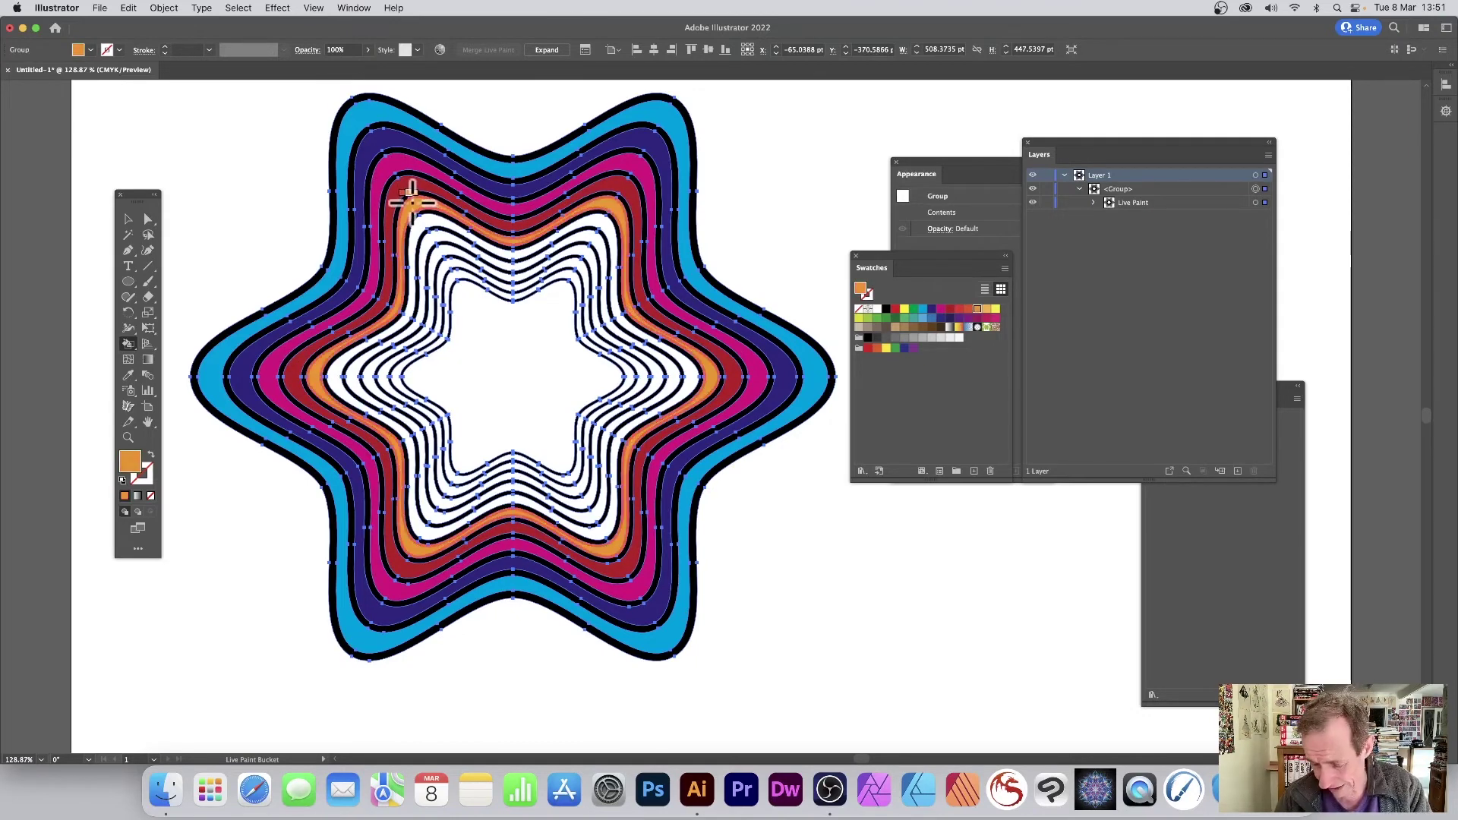
click(419, 215)
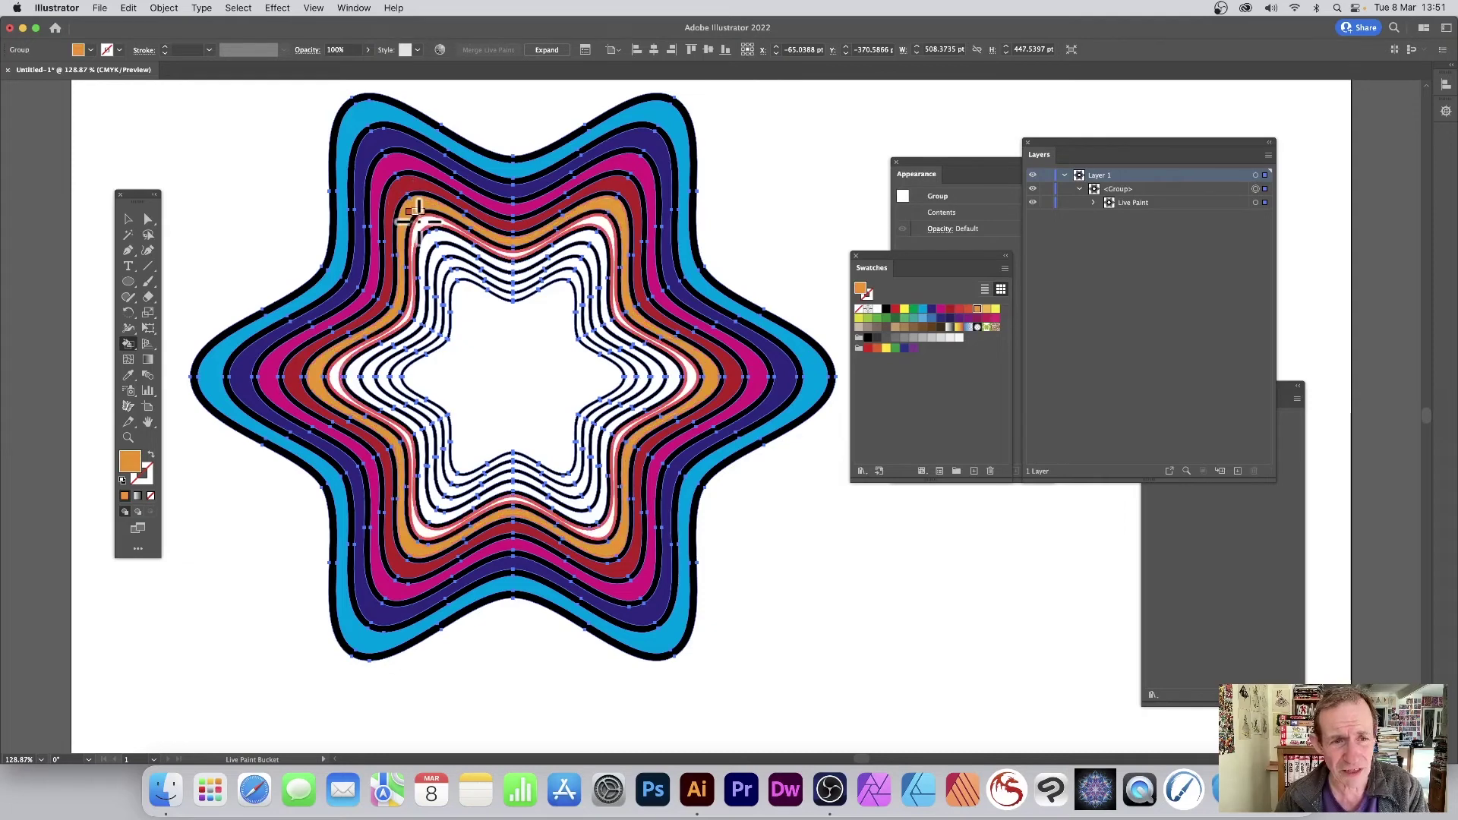
Undo the last stray change and paint the sixth band from the outside yellow.
key(Right)
key(Right)
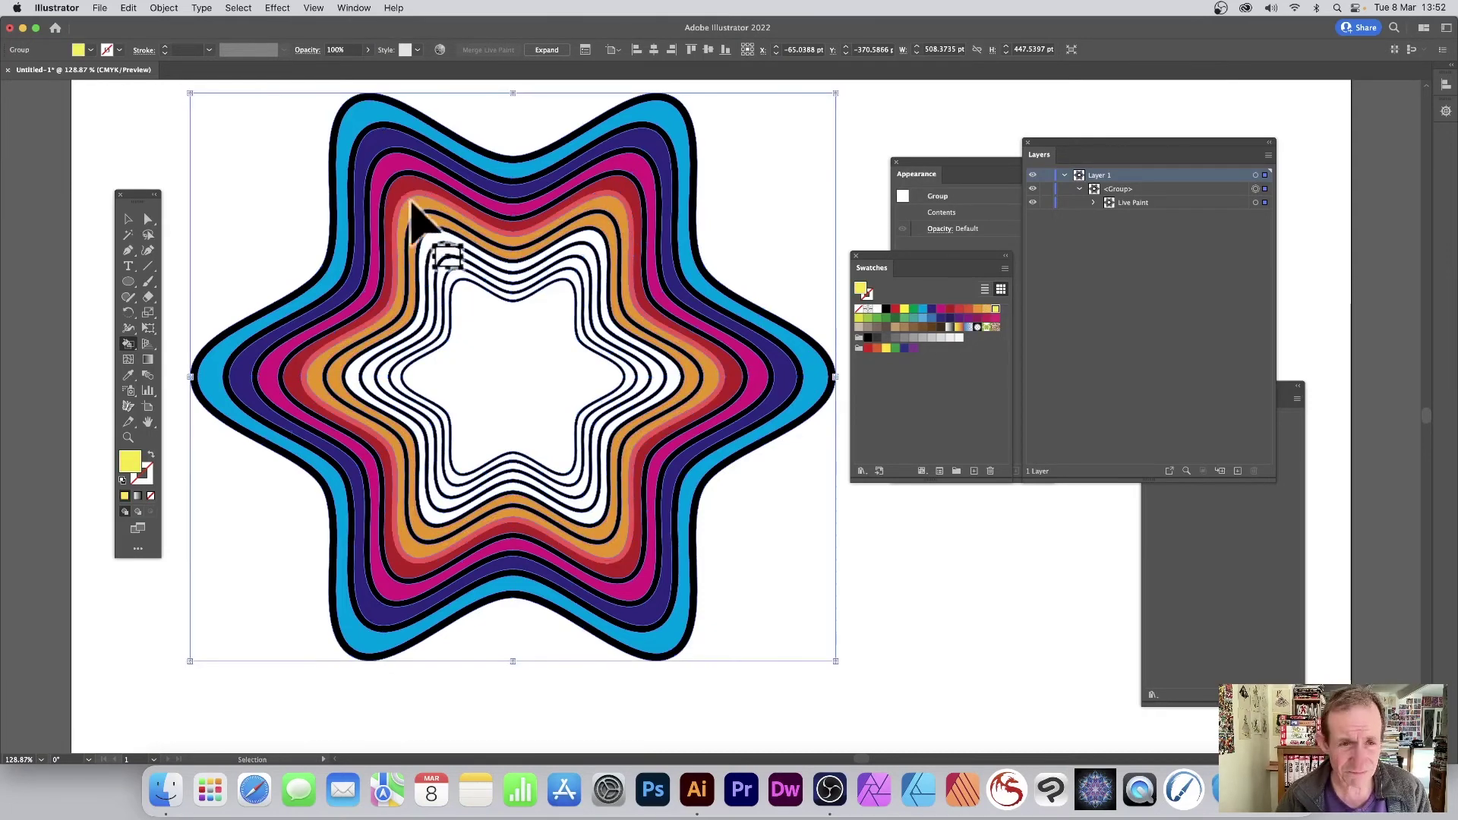
key(super+z)
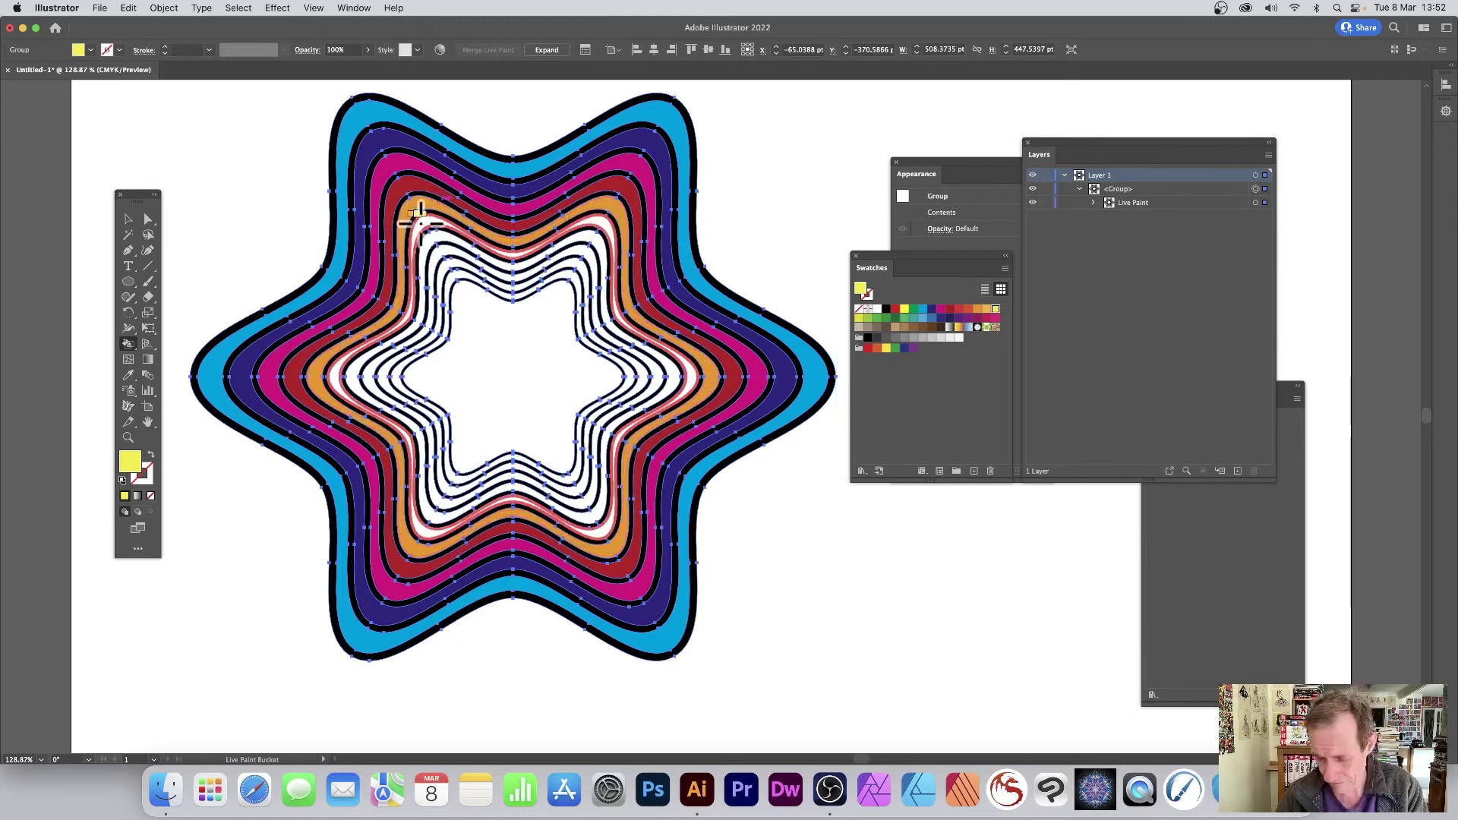
click(422, 227)
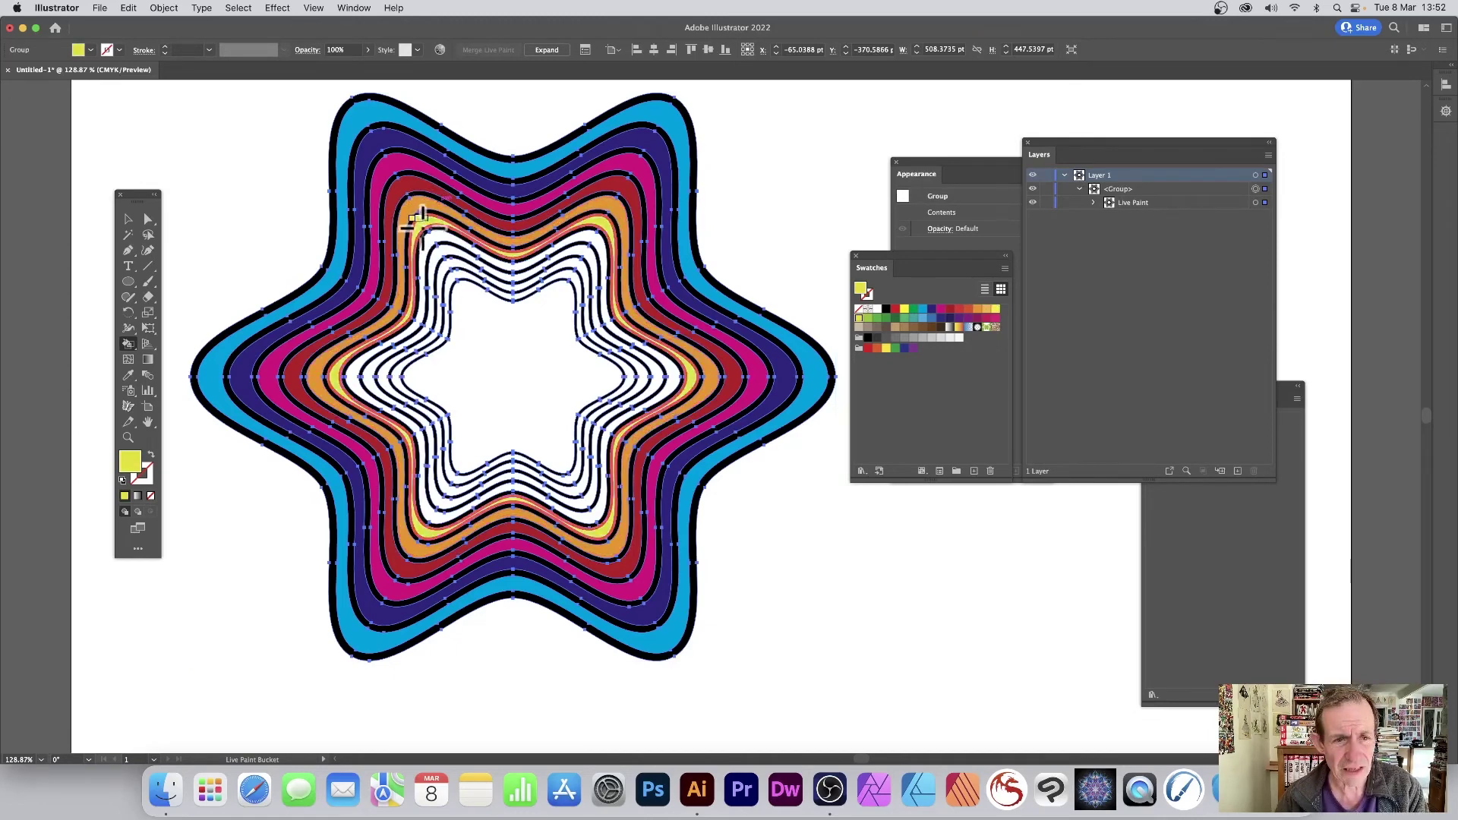
Paint the seventh band from the outside green with the Live Paint Bucket.
key(Right)
key(Right)
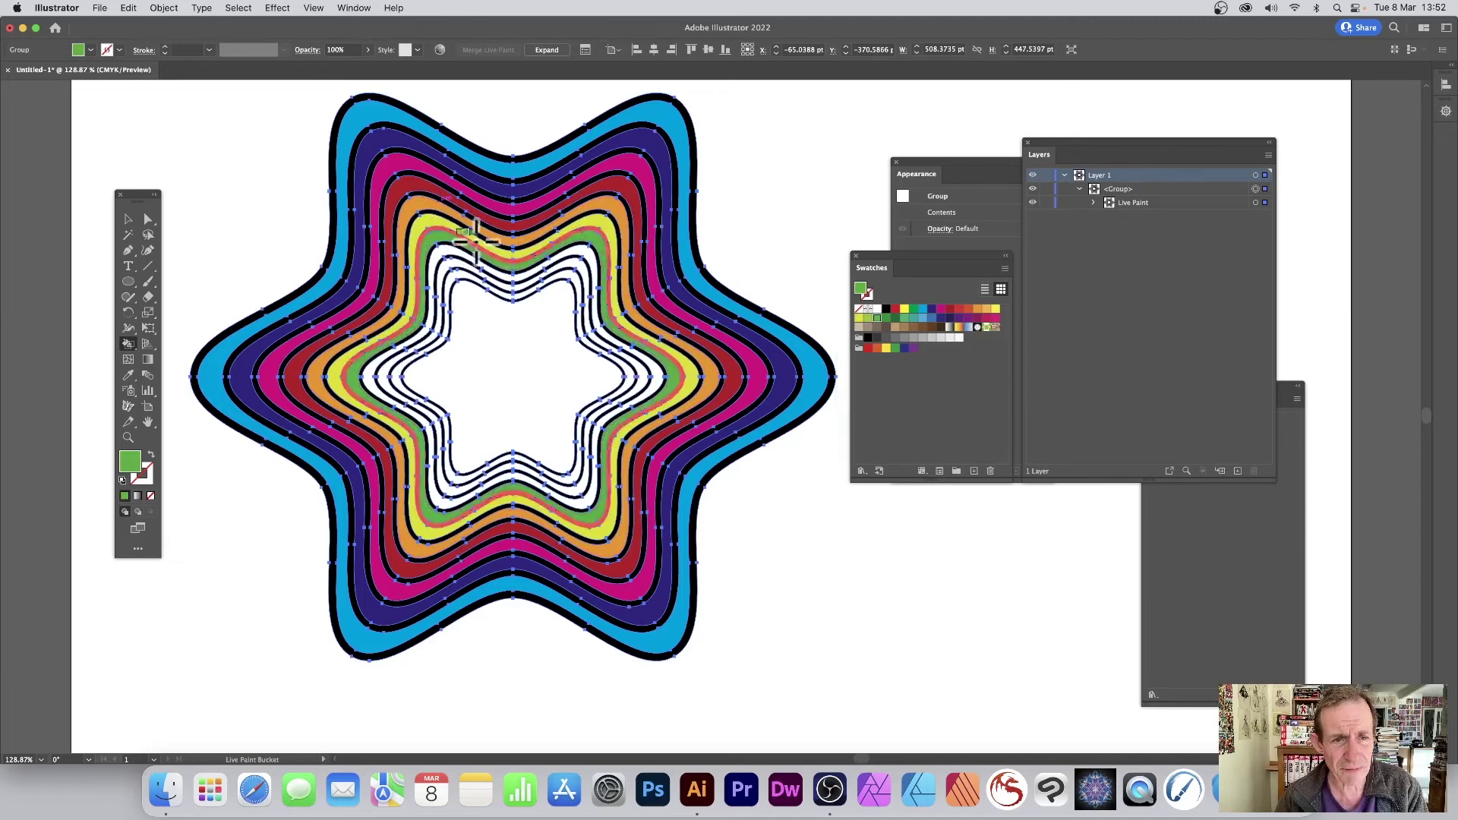
click(503, 241)
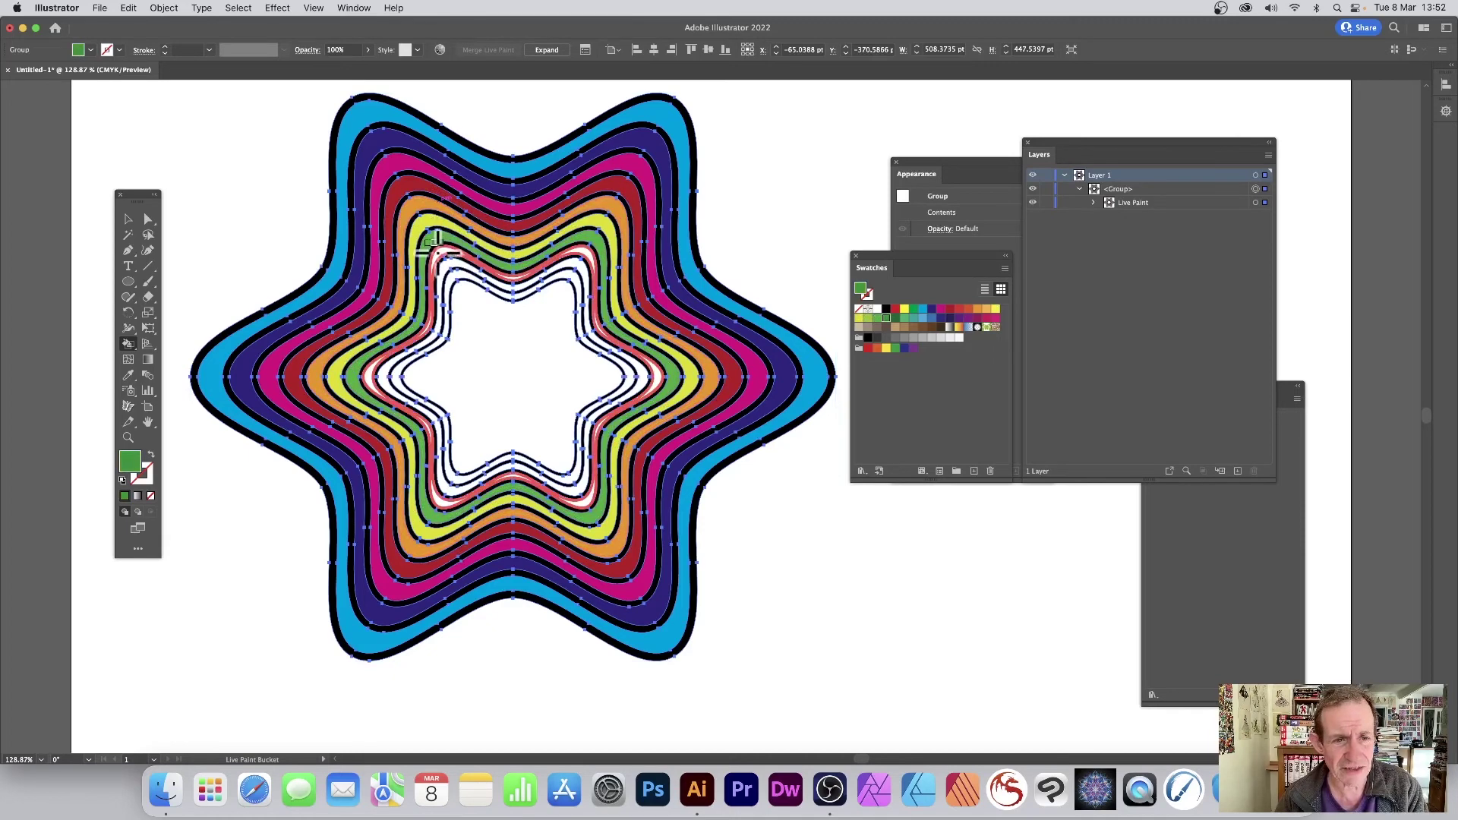
Try to paint the eighth band from the outside in another shade of green.
click(434, 242)
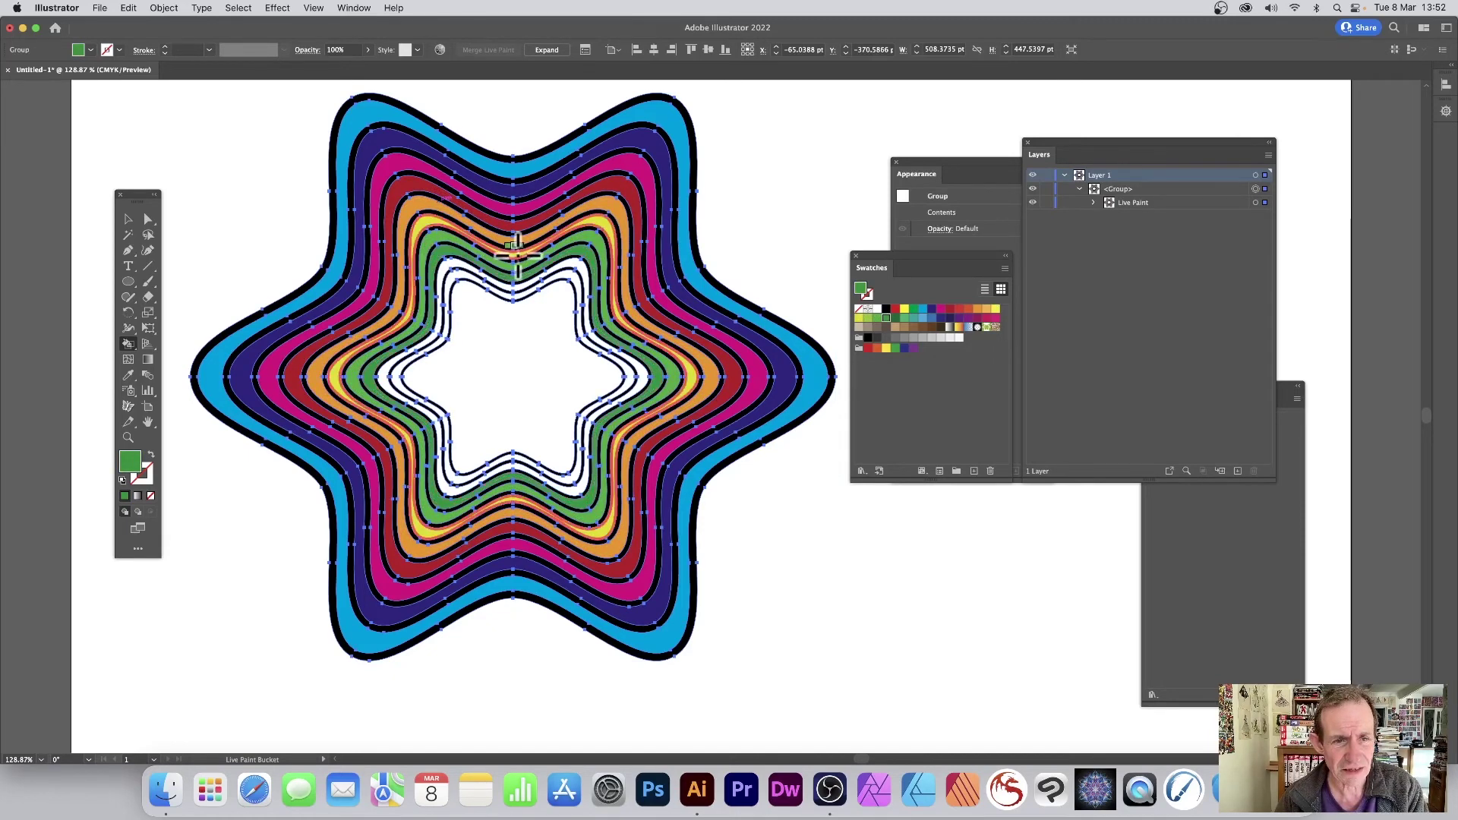
key(Right)
click(443, 253)
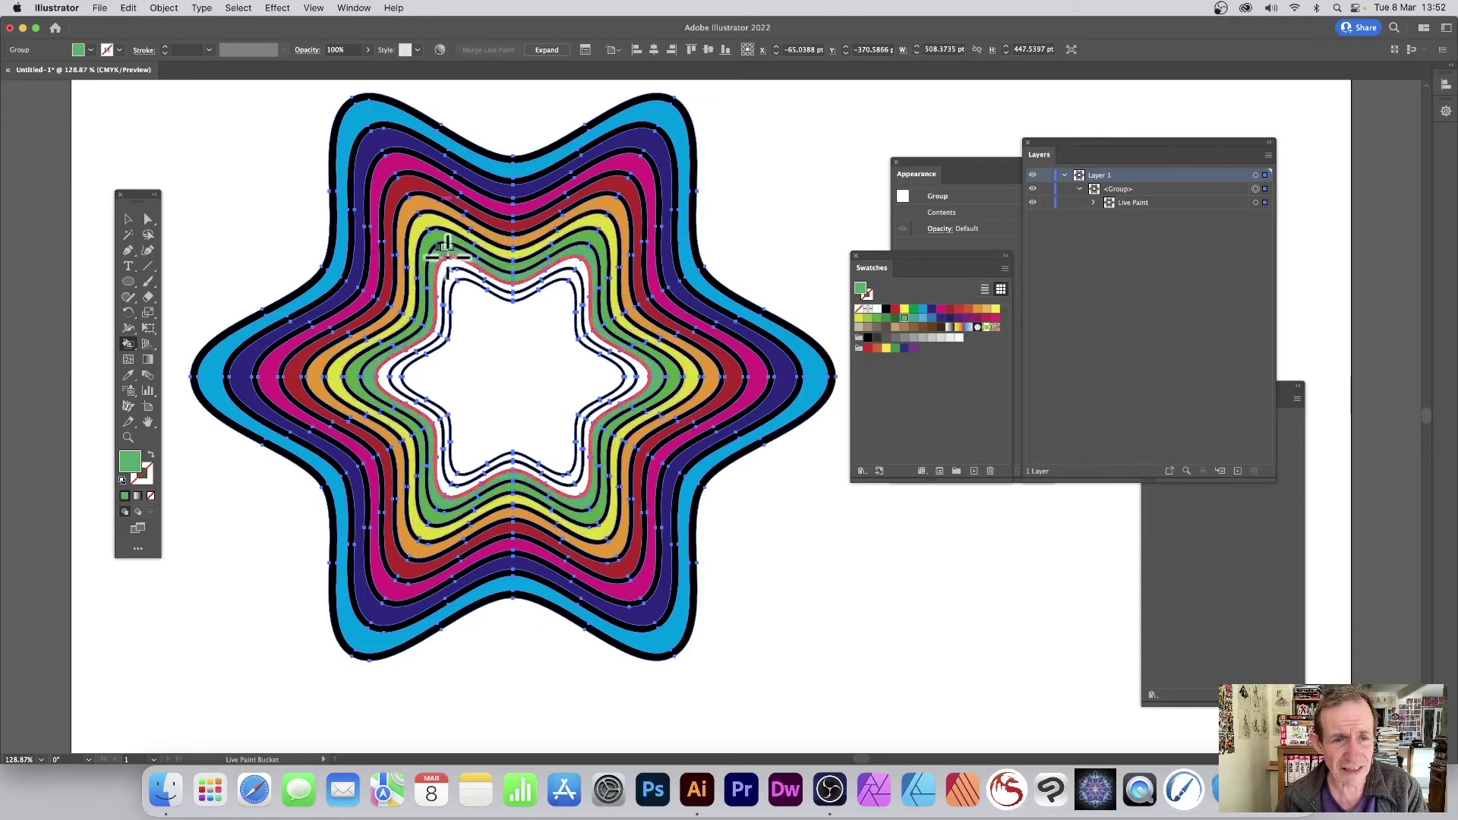
click(515, 258)
key(Right)
key(Right)
key(Right)
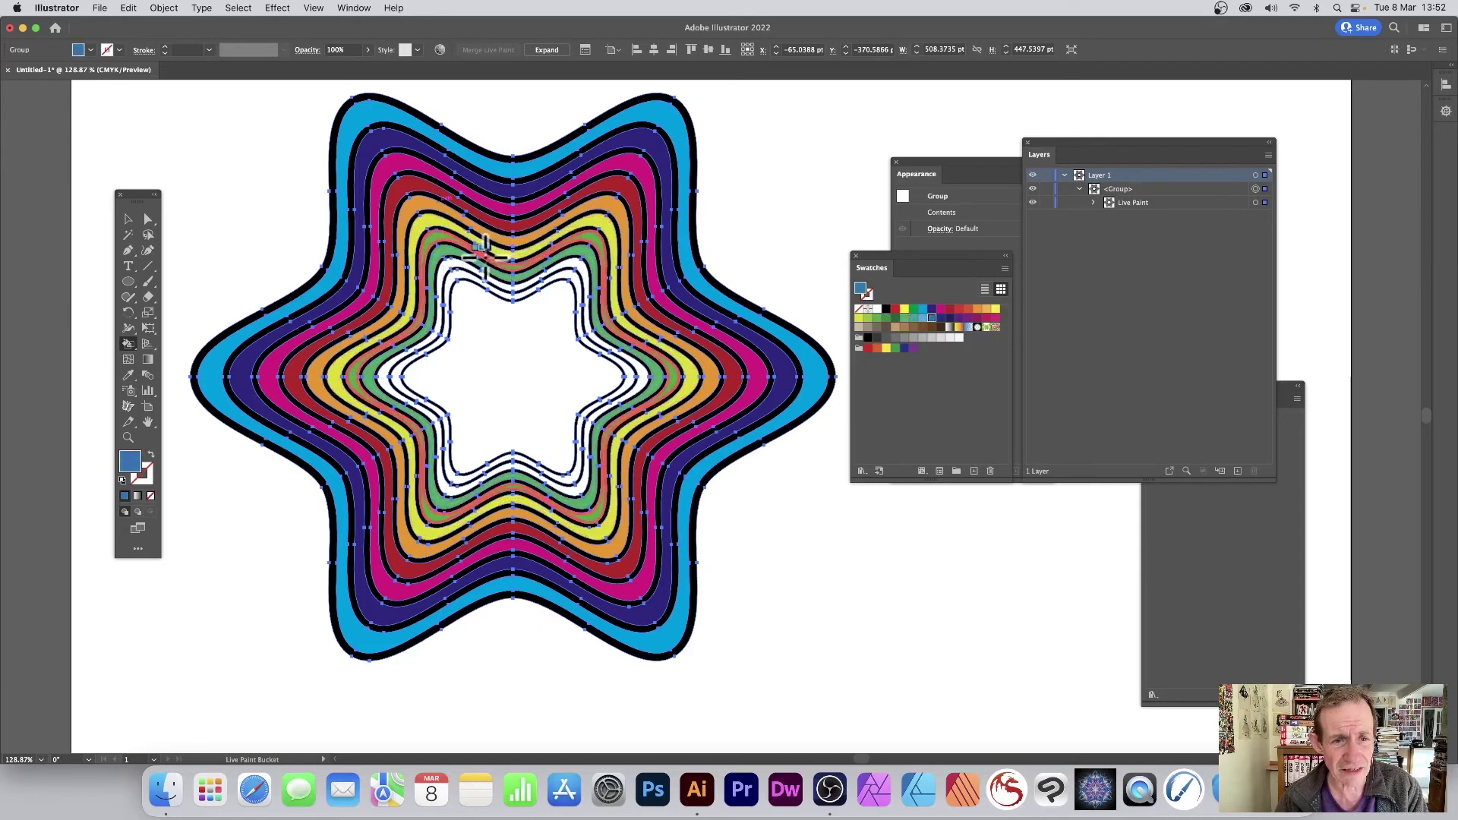
key(v)
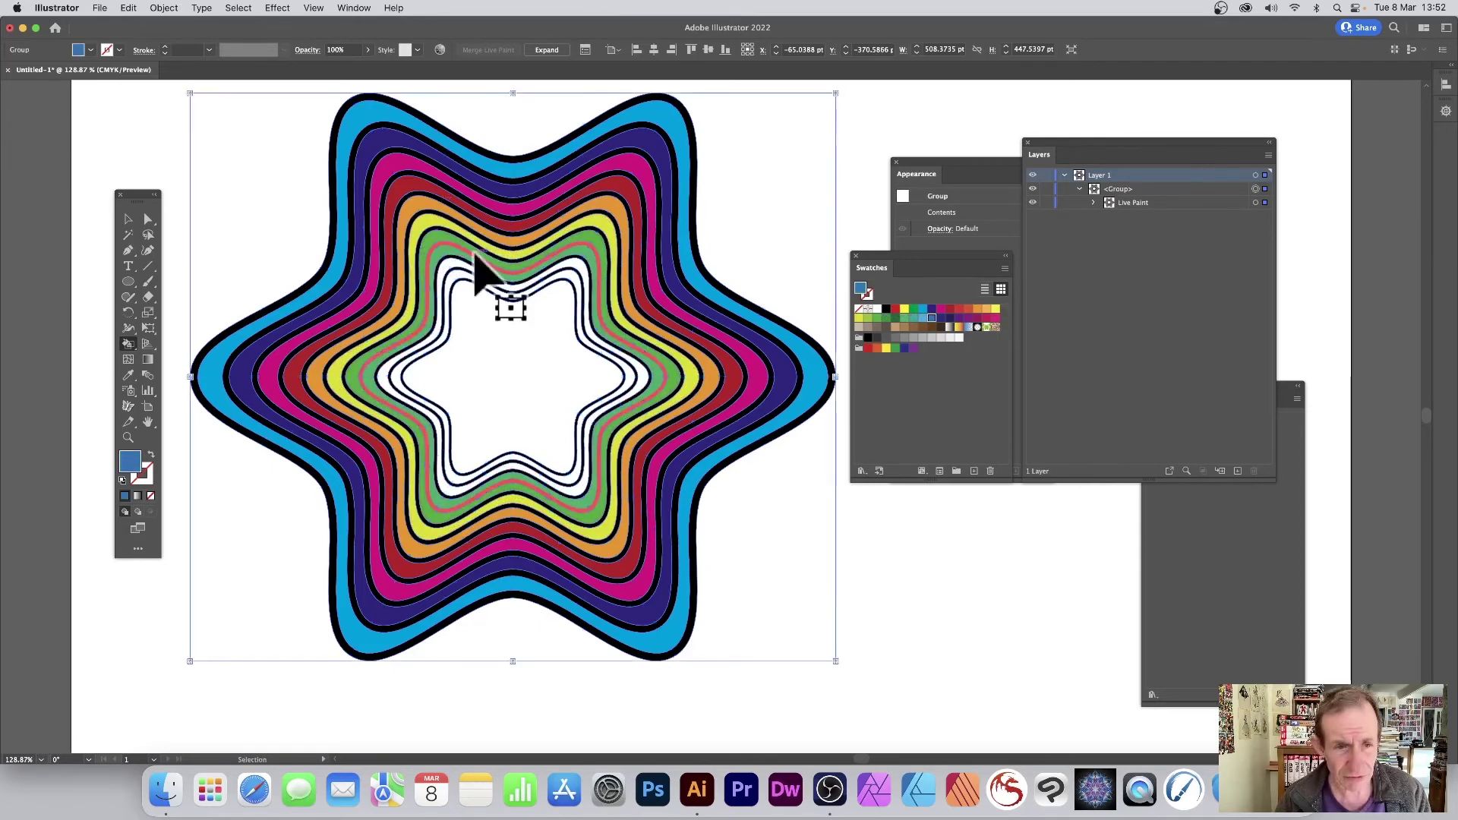
key(k)
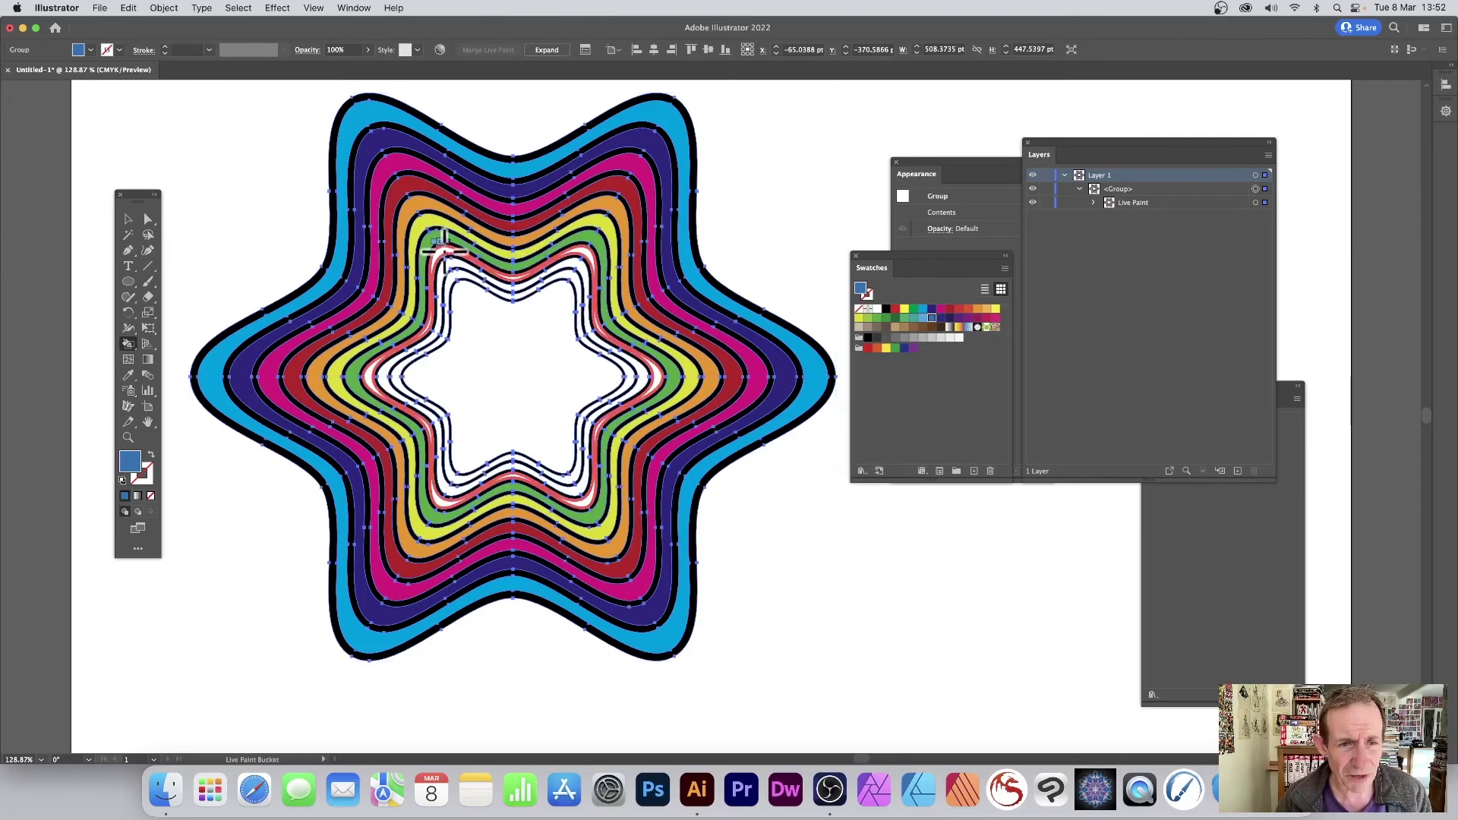
Paint the eighth band from the outside crimson with the Live Paint Bucket.
click(128, 437)
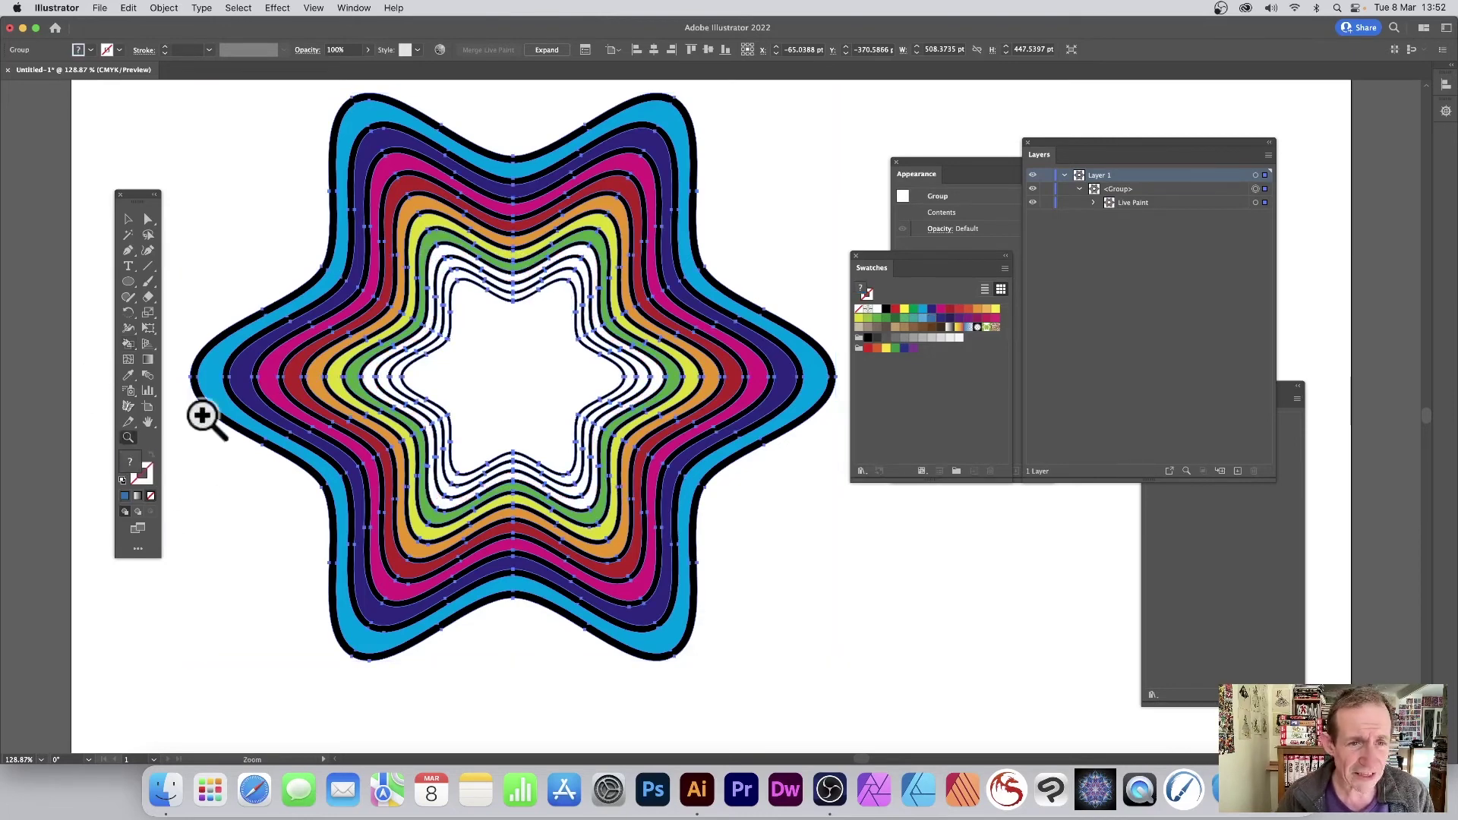
drag(388, 226, 345, 230)
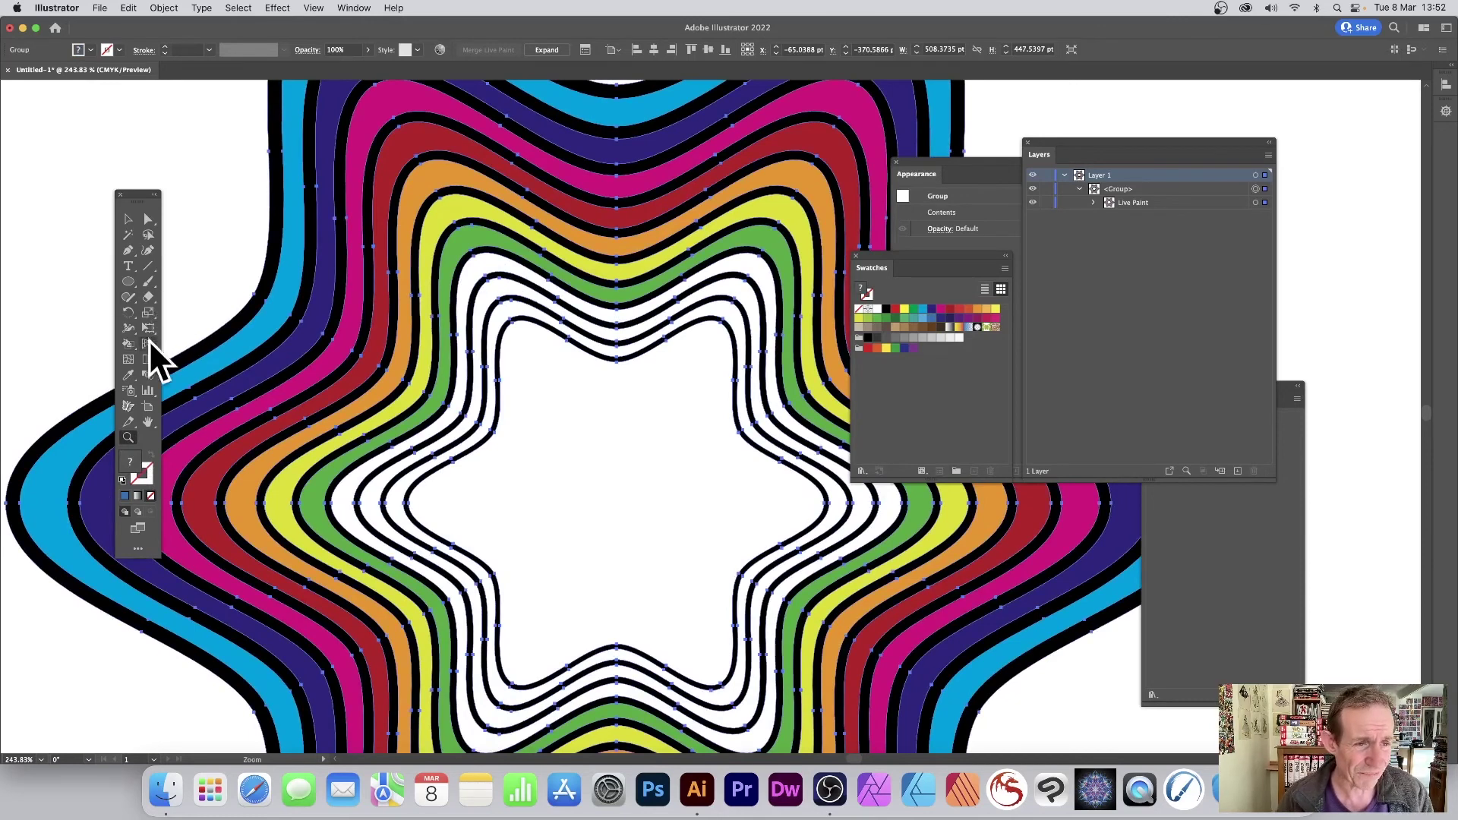
click(129, 343)
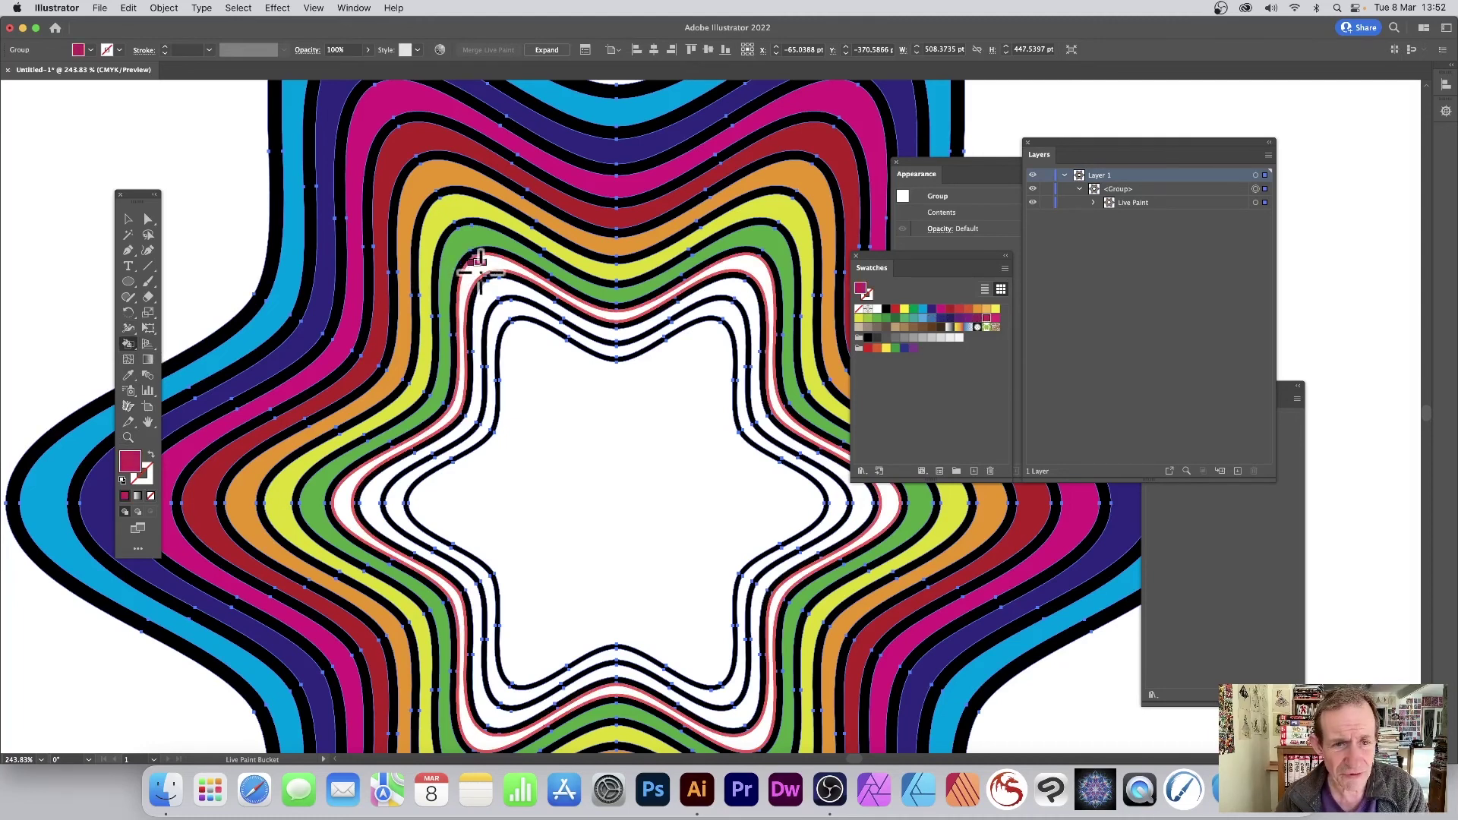
click(479, 270)
Paint the ninth band from the outside taupe and the tenth band tan with the Live Paint Bucket.
key(Right)
key(Right)
key(Right)
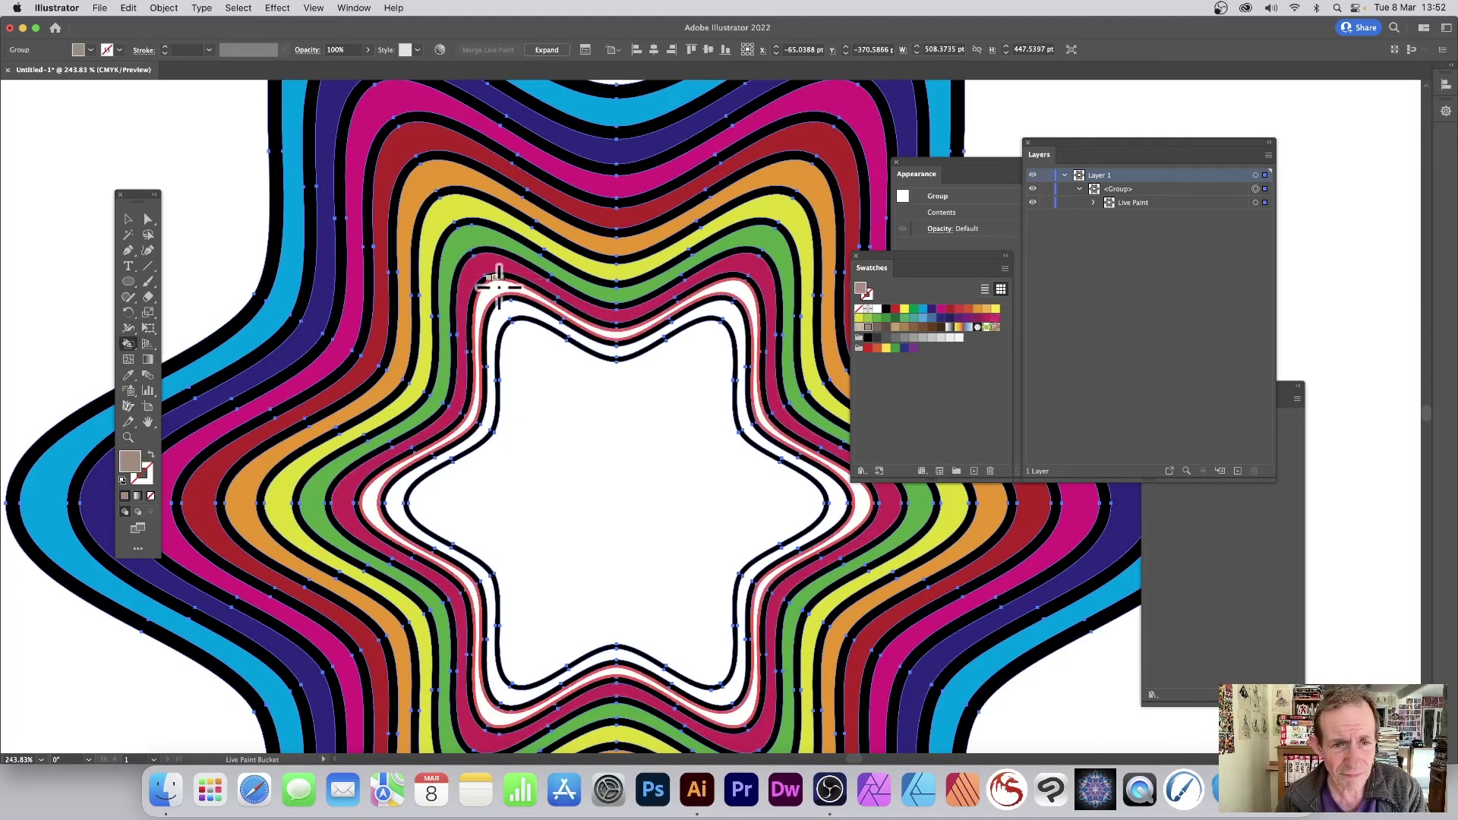
click(499, 287)
key(Right)
key(Right)
key(Right)
click(505, 310)
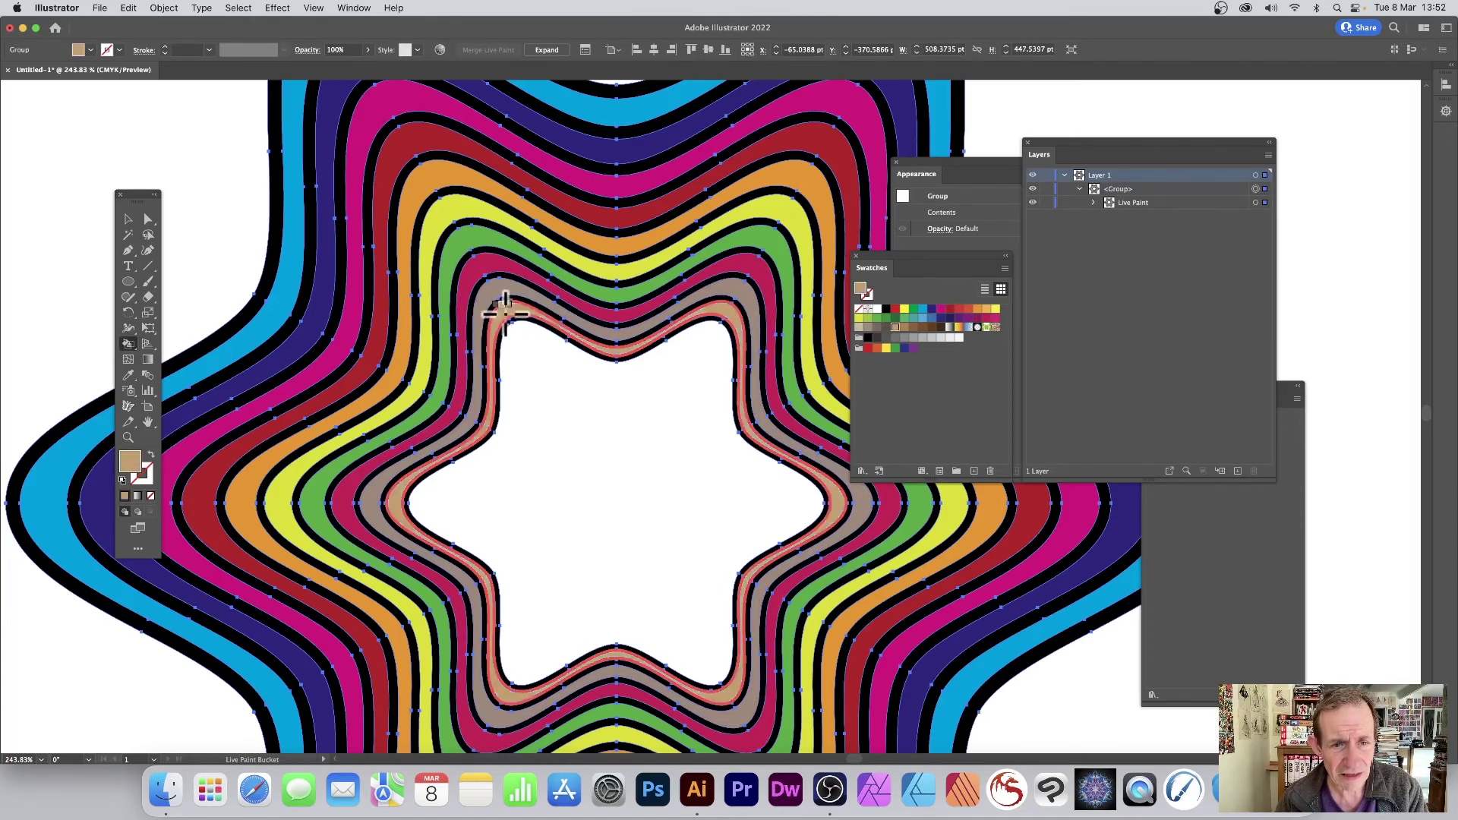
Try filling the central star shape with brown and with a white-to-black gradient.
key(Right)
key(Right)
key(Right)
click(566, 374)
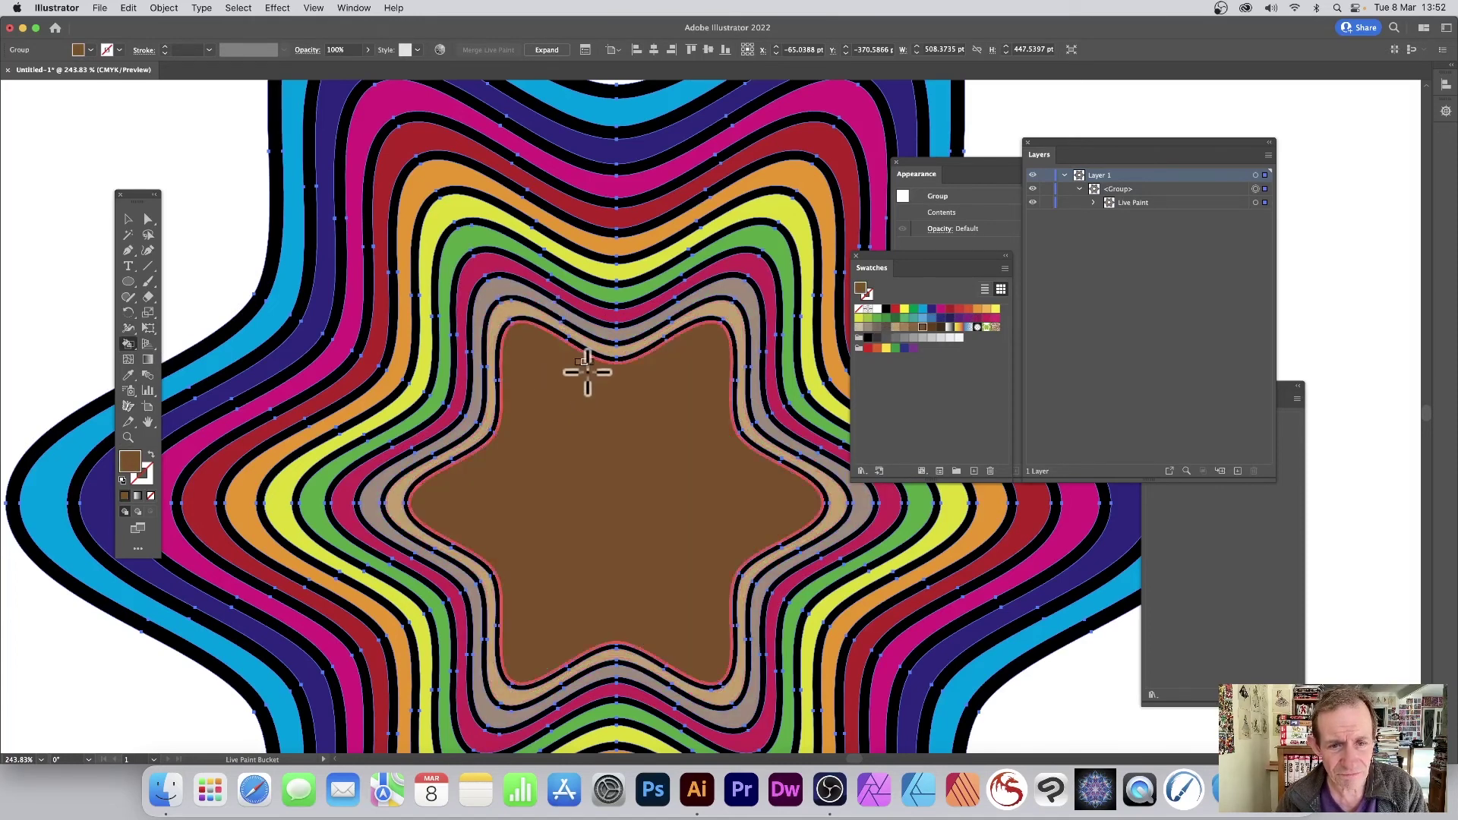
key(Right)
key(Right)
key(Right)
click(579, 406)
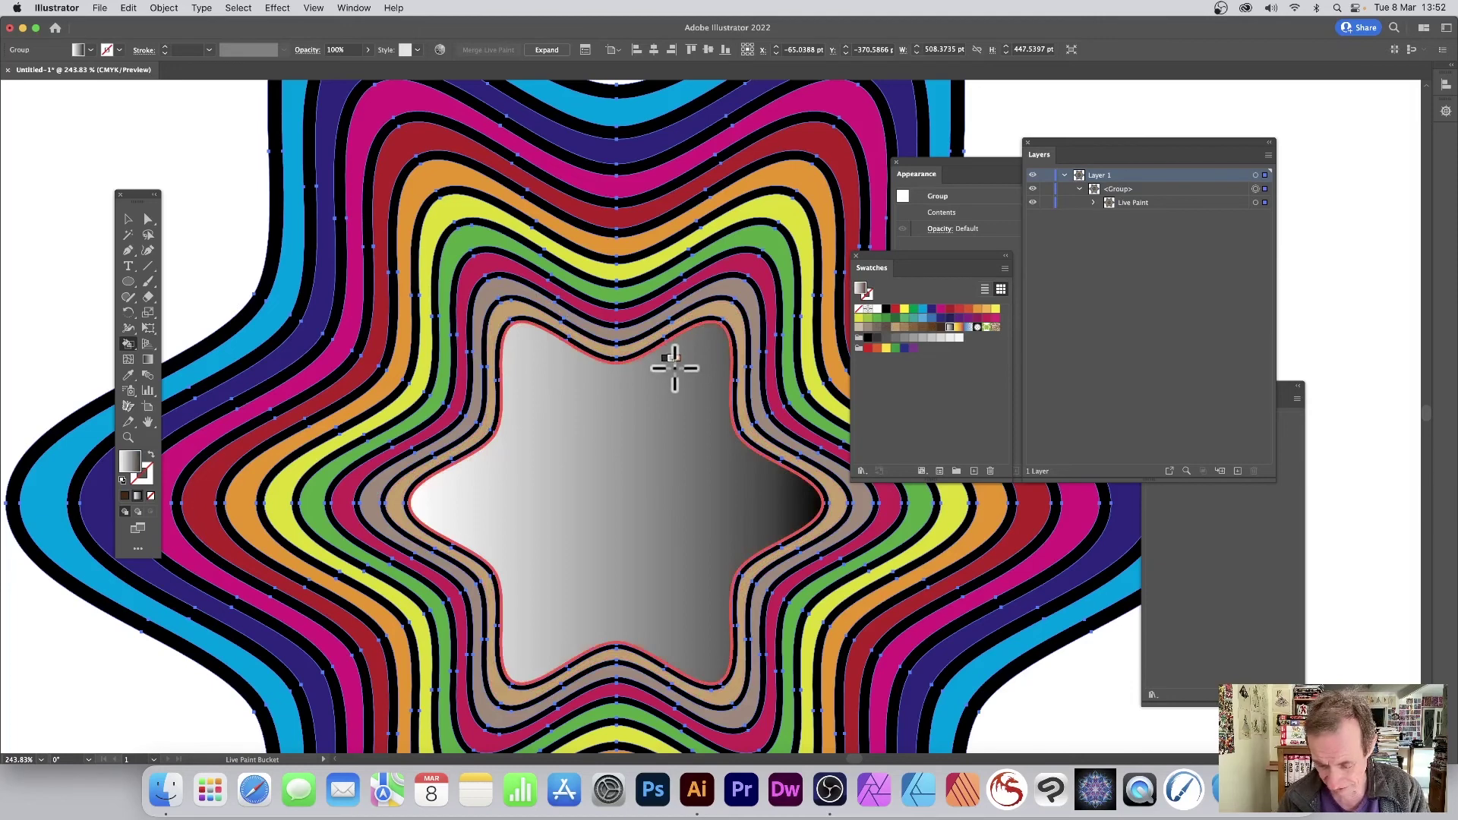
Fill the central star shape with the dark maroon swatch using the Live Paint Bucket.
key(Left)
key(Left)
key(Left)
key(Left)
key(Left)
key(Left)
key(Left)
key(Left)
key(Left)
key(Left)
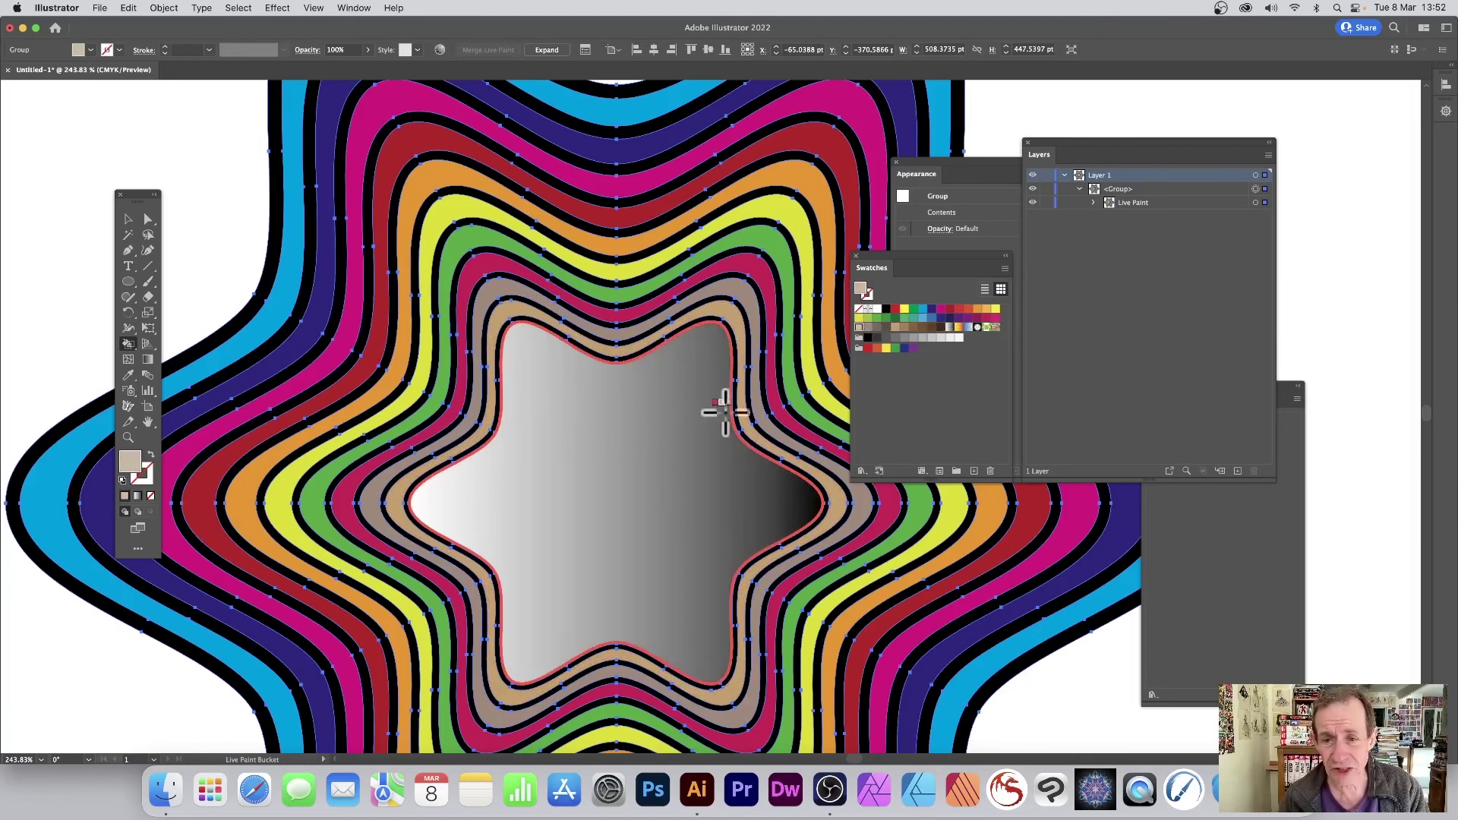
click(978, 318)
click(633, 433)
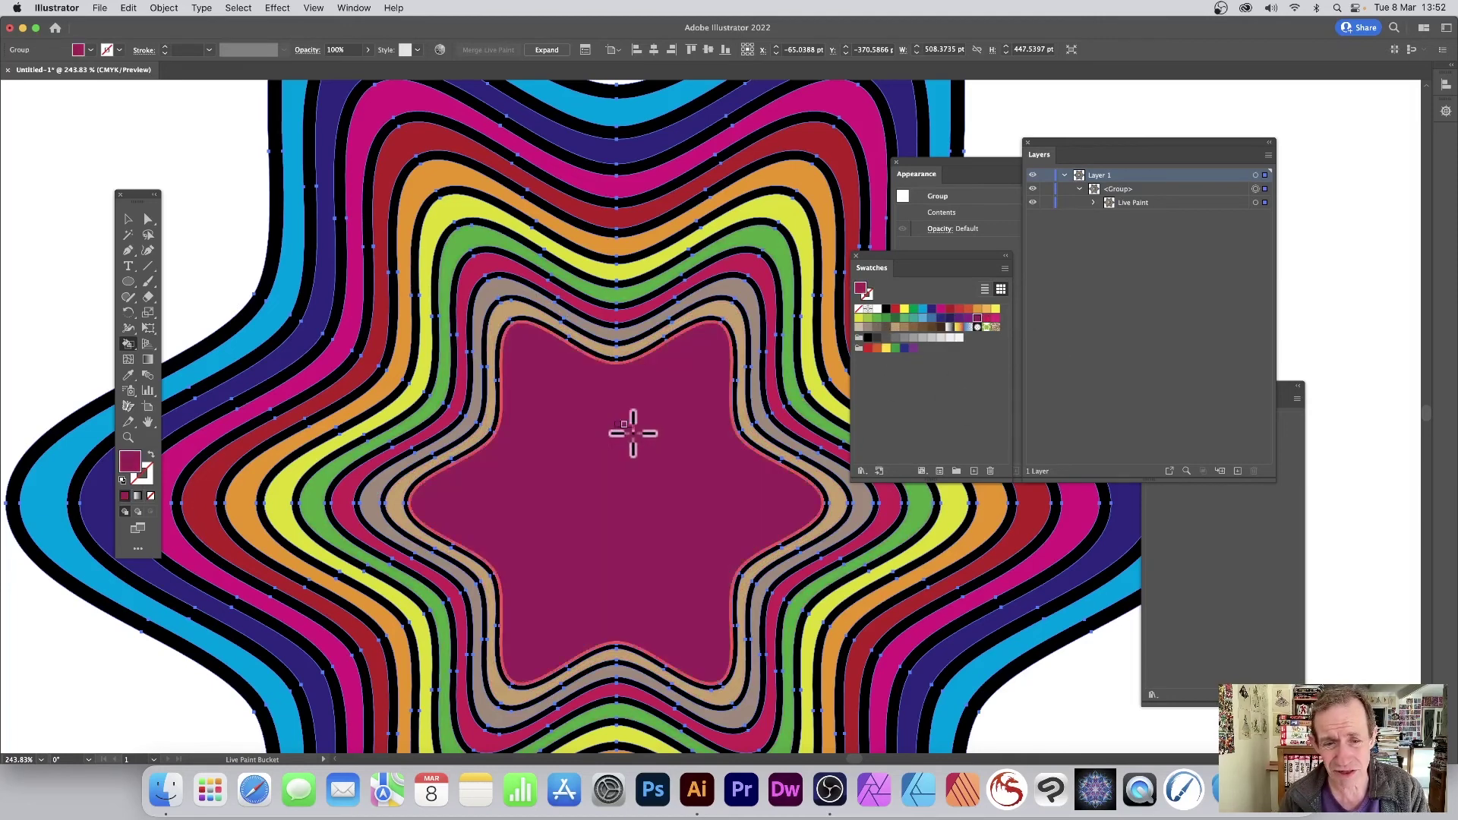
Scale the Live Paint star down to about 495 pt wide and expand it into regular artwork.
click(127, 220)
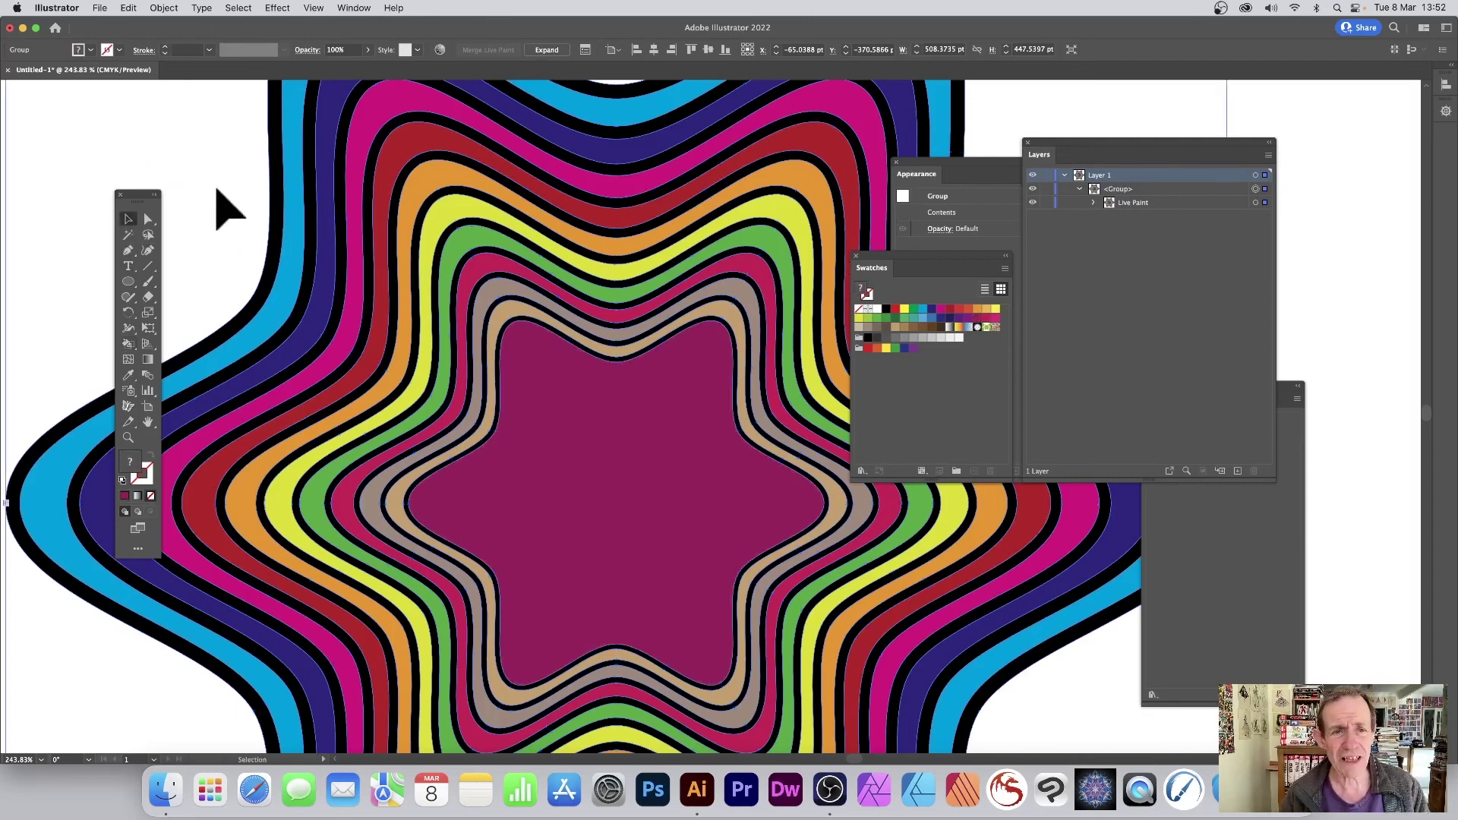
scroll(329, 232, up, 2)
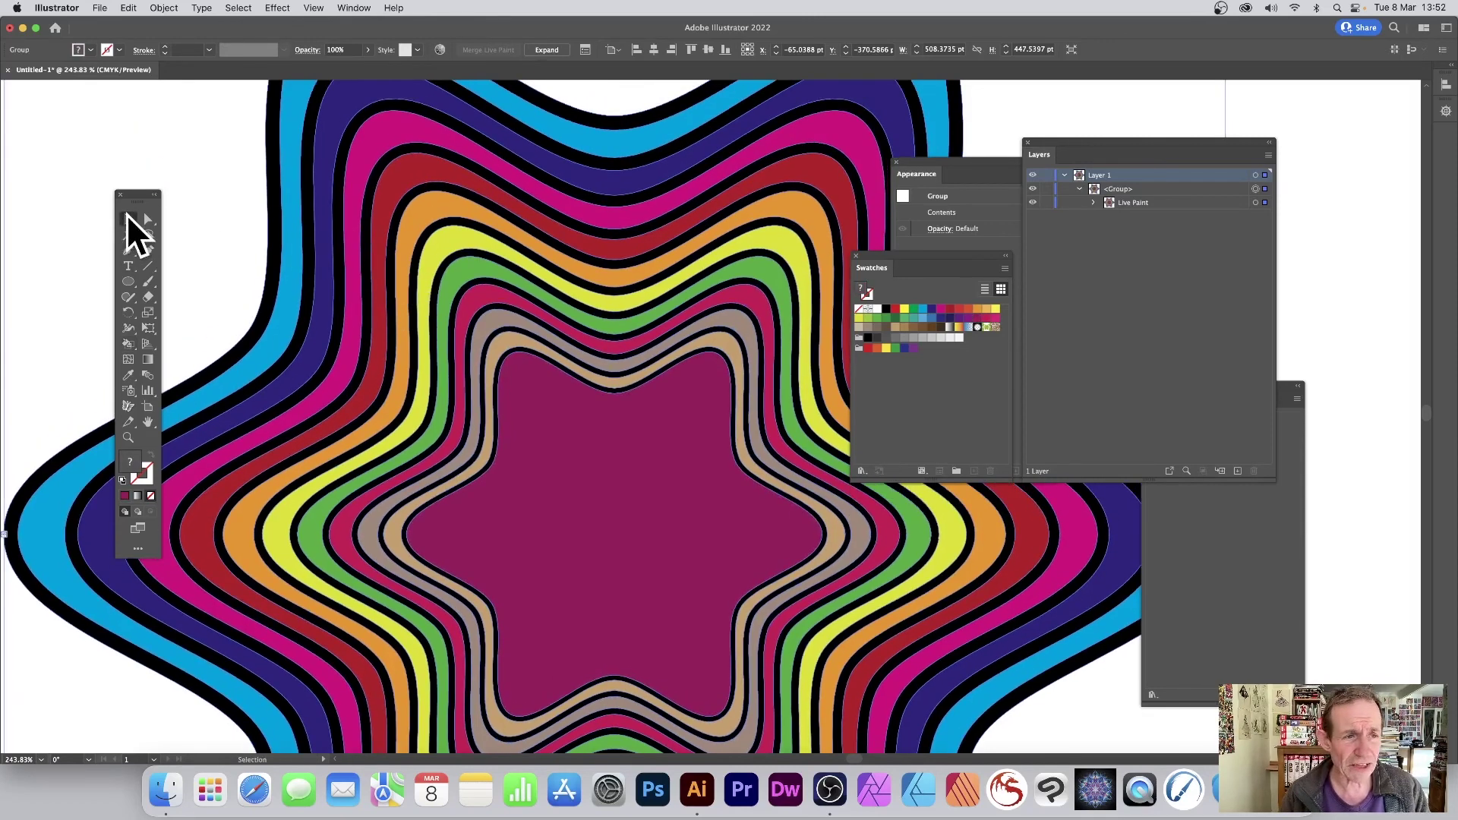
drag(443, 283, 478, 216)
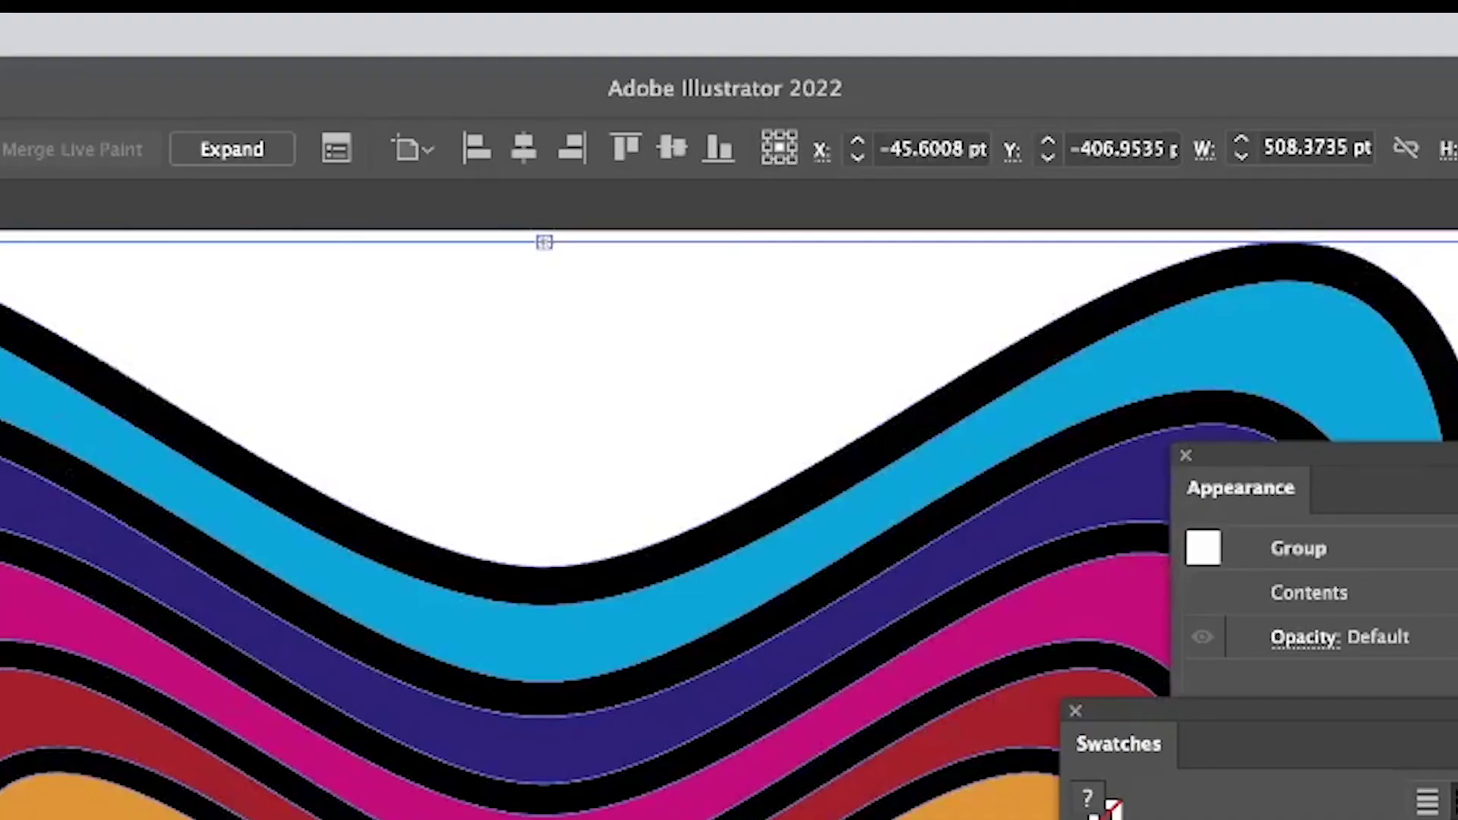
drag(0, 242, 0, 306)
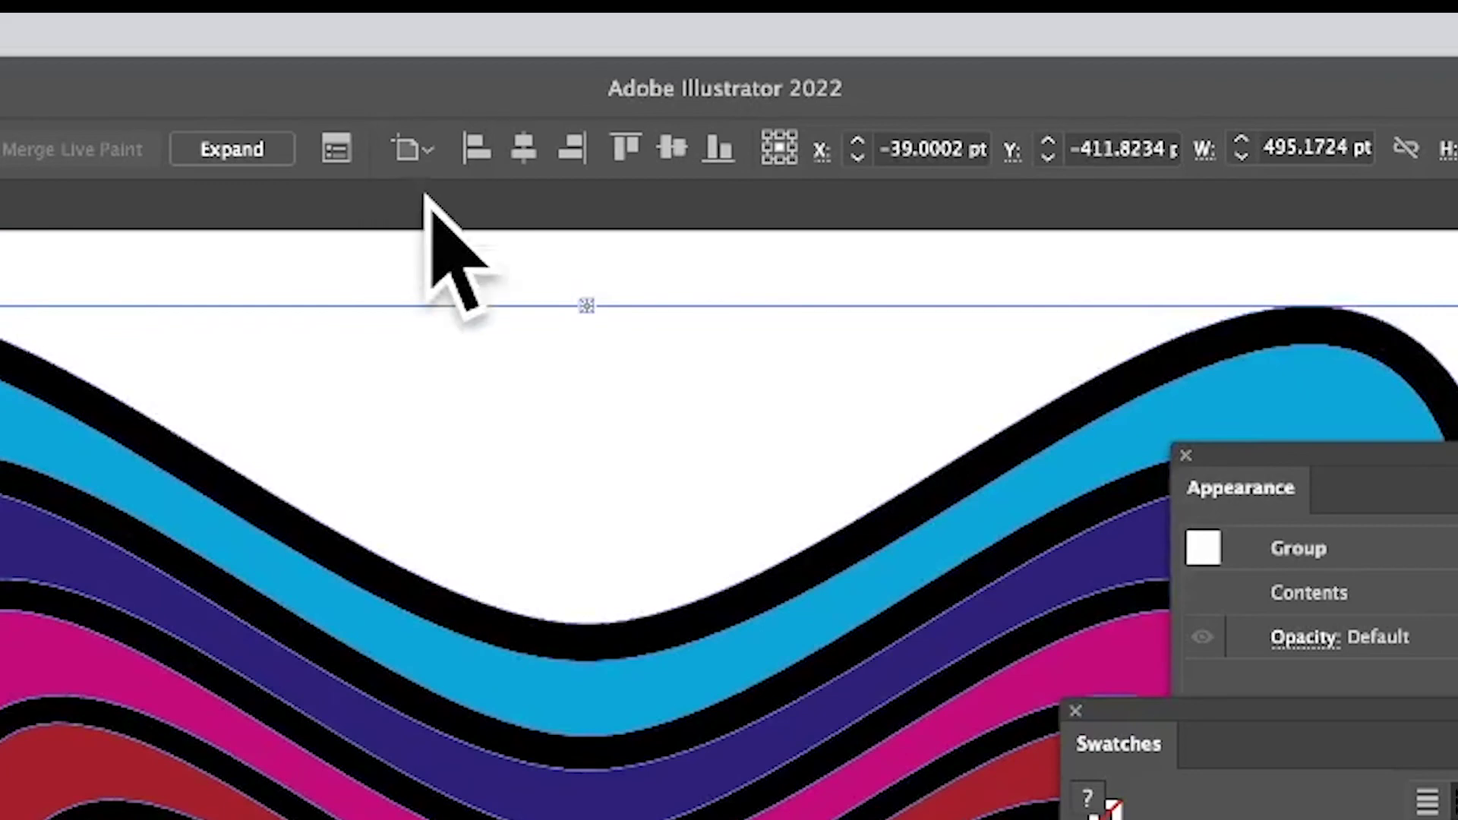
click(232, 149)
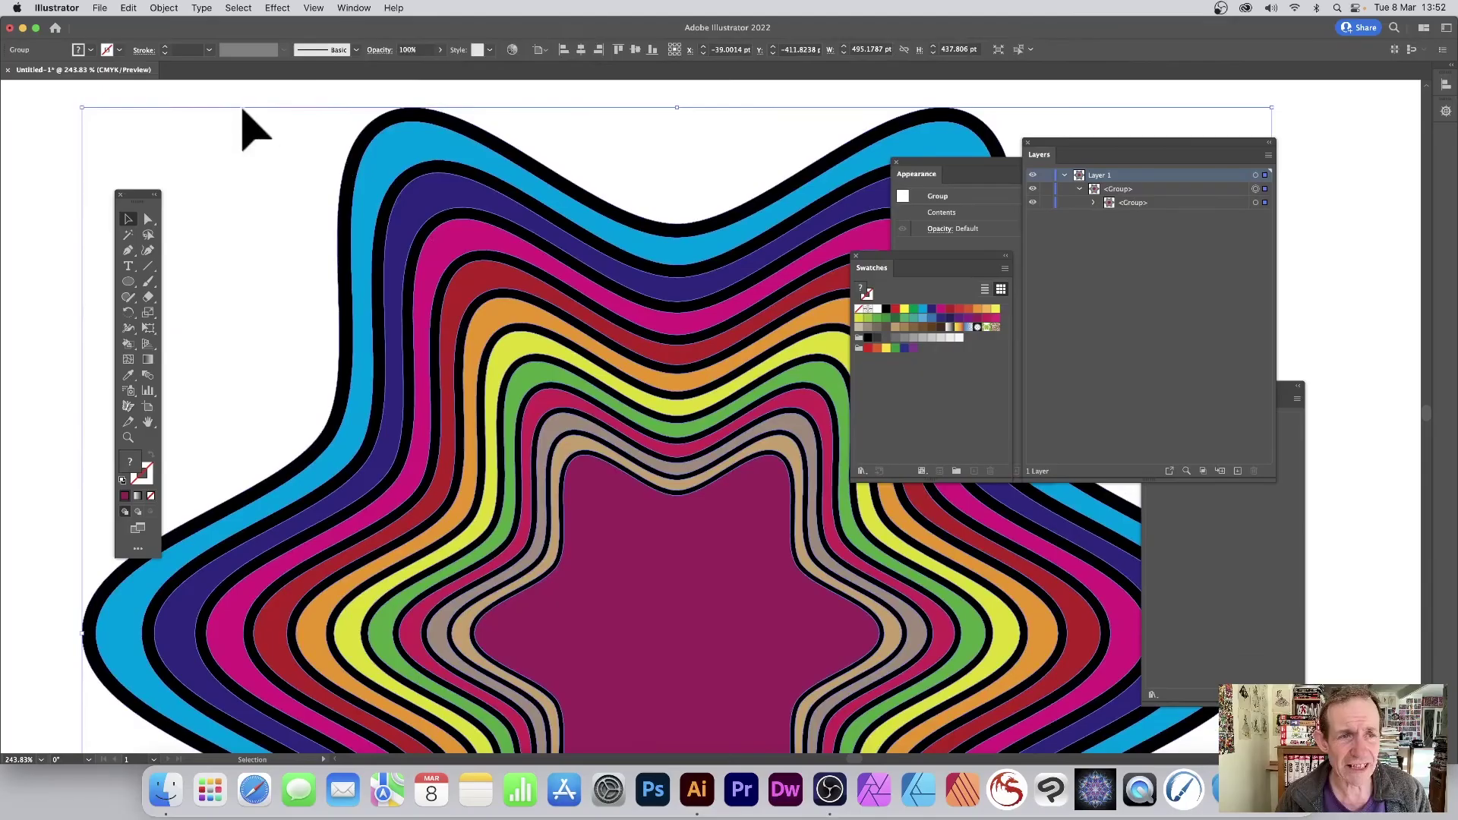
click(251, 118)
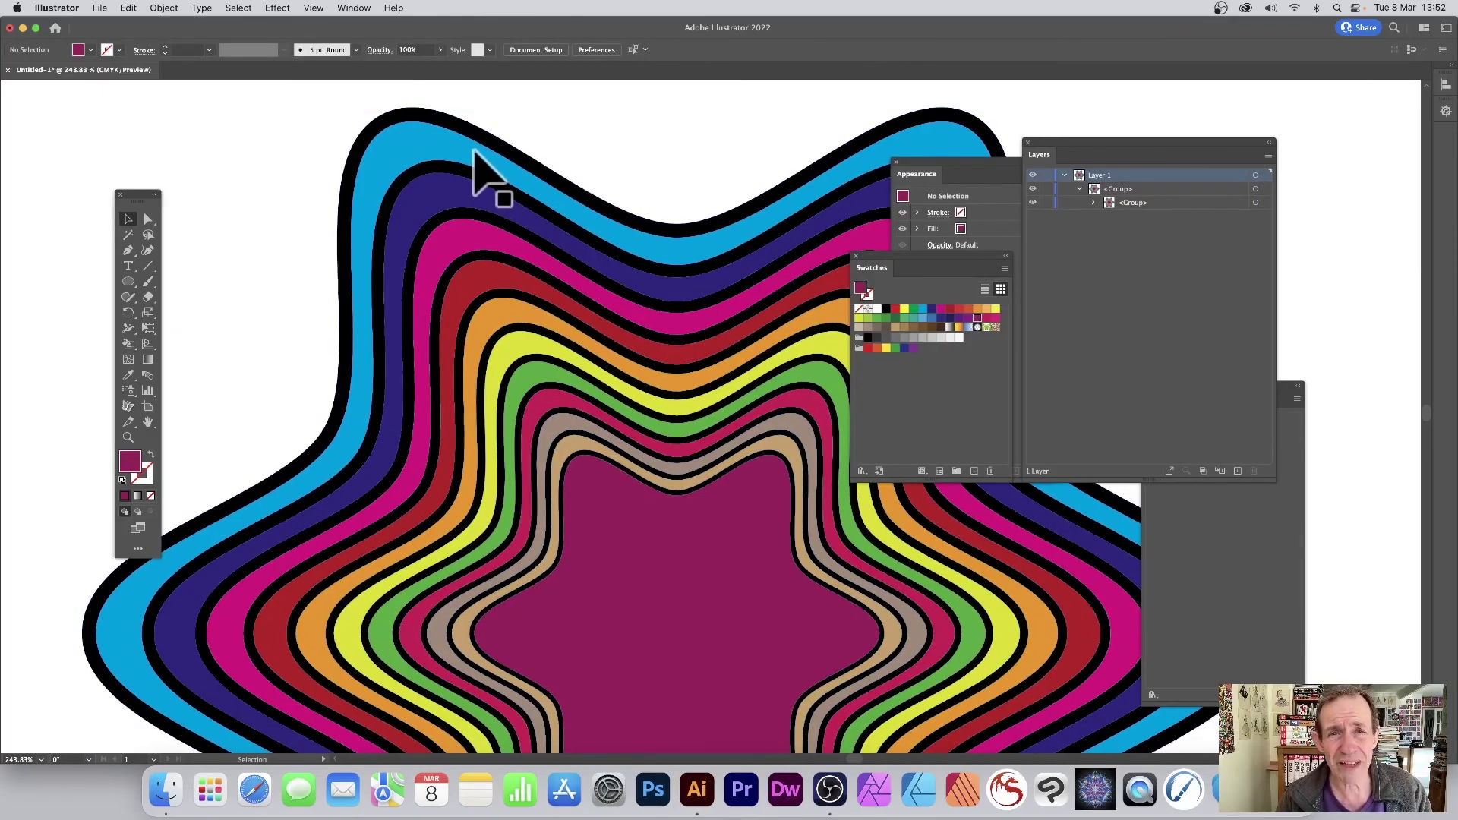
Select the expanded star group and move it slightly up and to the left on the artboard.
click(486, 171)
click(164, 7)
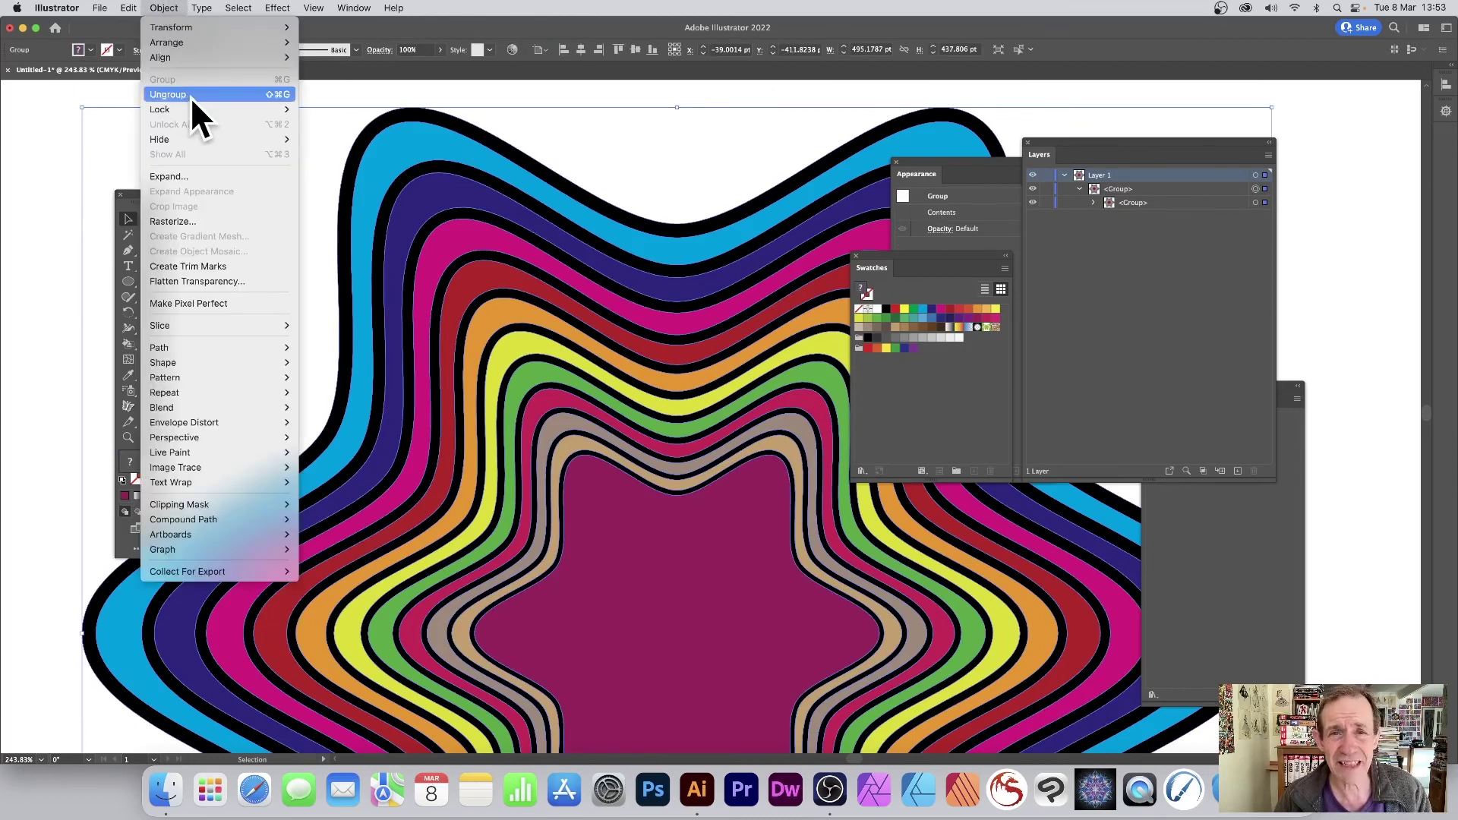
click(575, 103)
drag(552, 215, 462, 122)
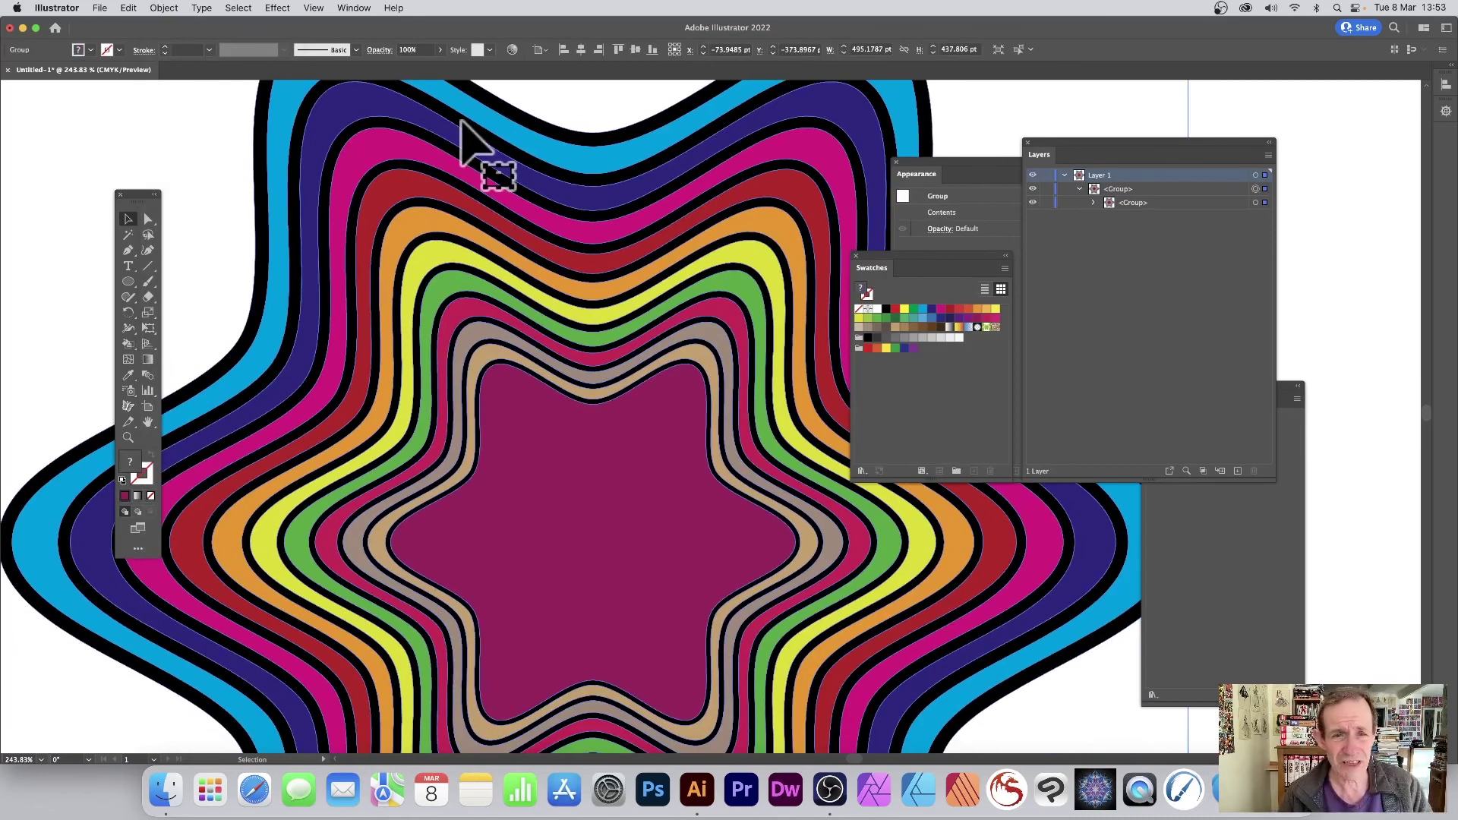